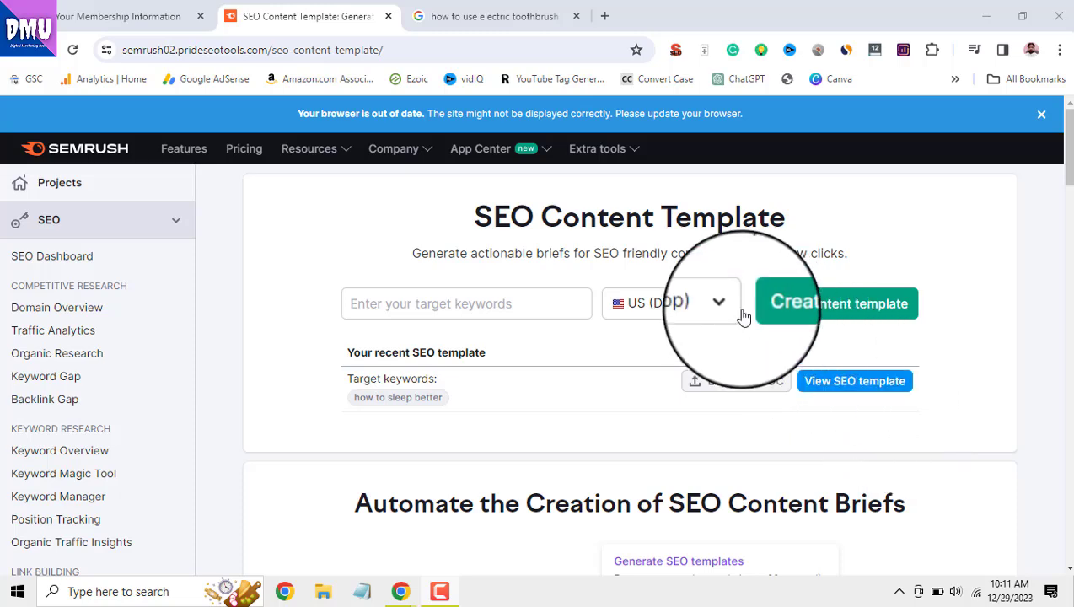
- Locate the SEO Content Template tool in the On Page & Tech SEO section of the site navigation
{"action": "scroll", "coordinate": [182, 396], "scroll_direction": "down", "scroll_amount": 2}
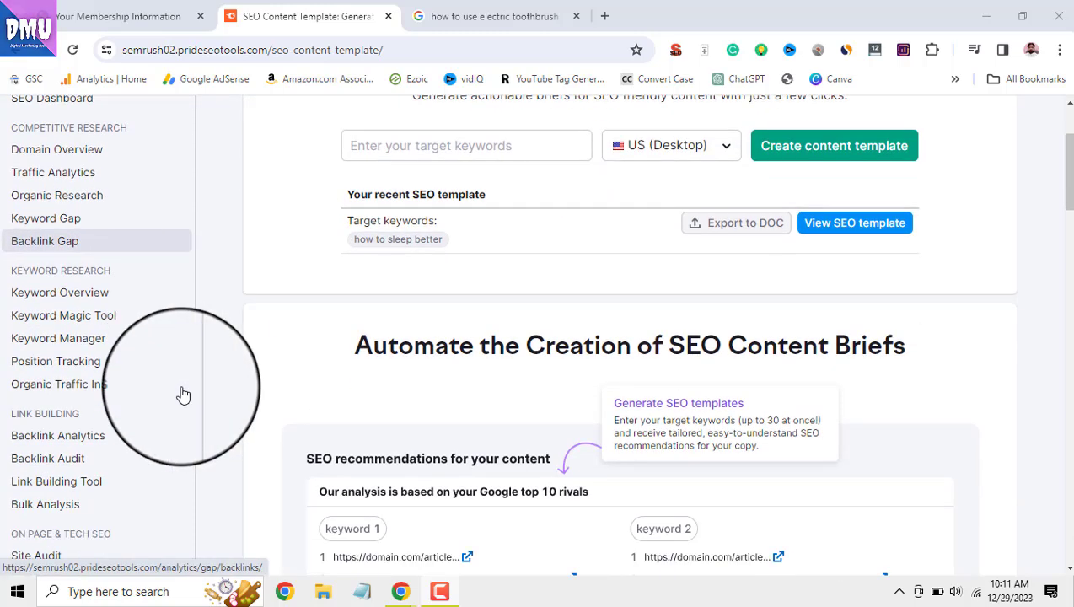
{"action": "scroll", "coordinate": [183, 396], "scroll_direction": "down", "scroll_amount": 2}
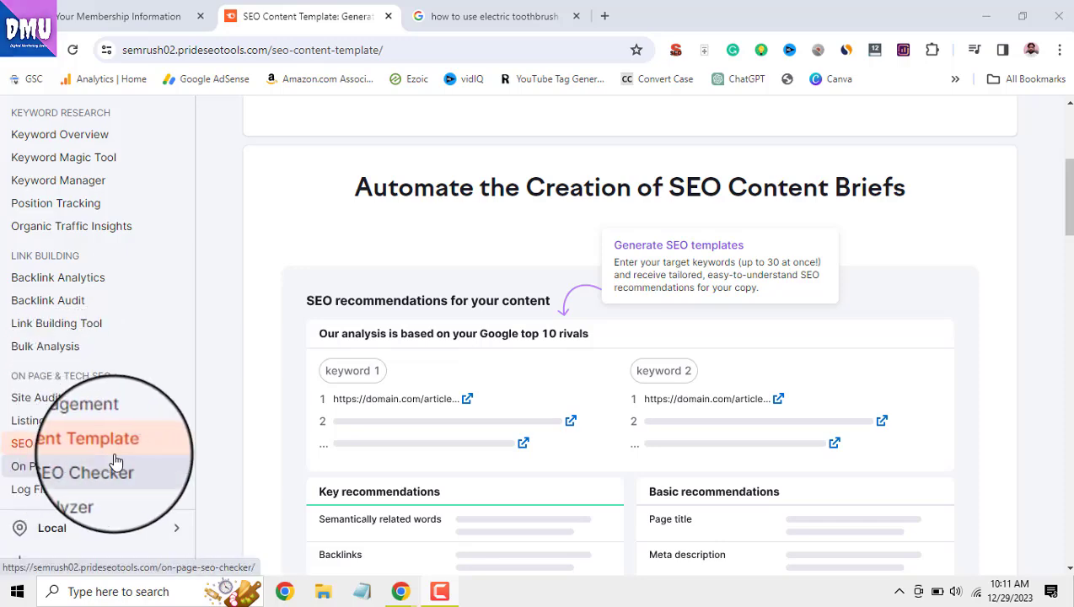
{"action": "scroll", "coordinate": [416, 431], "scroll_direction": "up", "scroll_amount": 2}
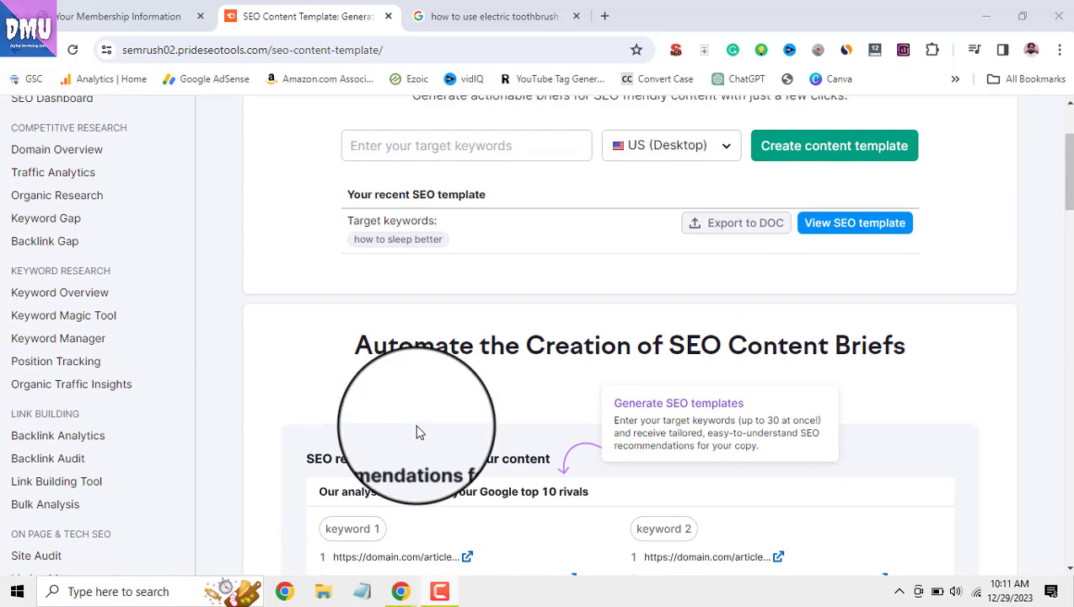
{"action": "scroll", "coordinate": [417, 432], "scroll_direction": "up", "scroll_amount": 1}
{"action": "scroll", "coordinate": [419, 431], "scroll_direction": "up", "scroll_amount": 1}
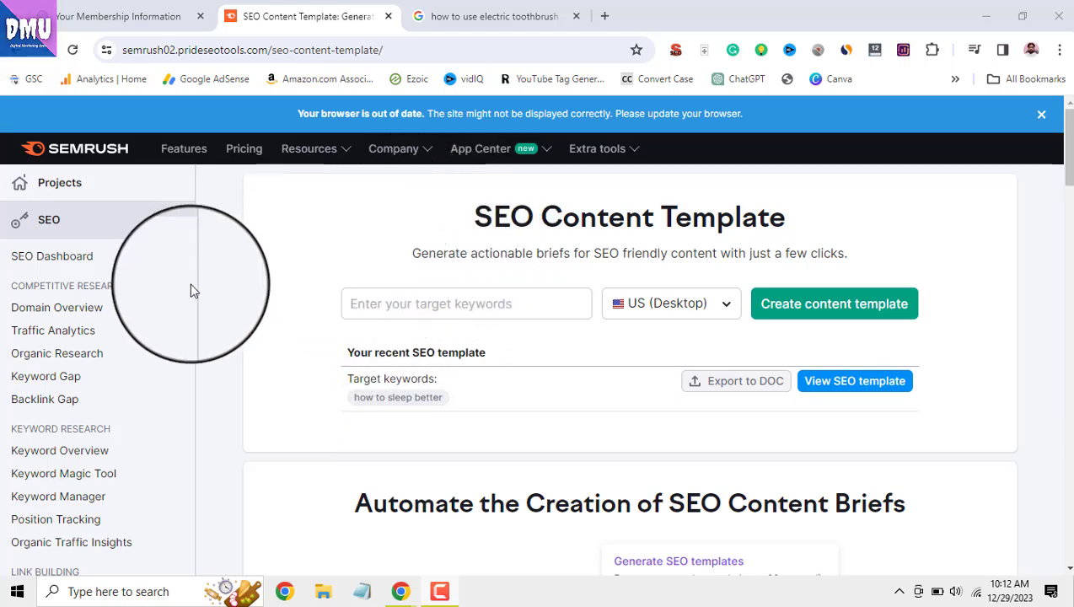
{"action": "scroll", "coordinate": [137, 359], "scroll_direction": "down", "scroll_amount": 4}
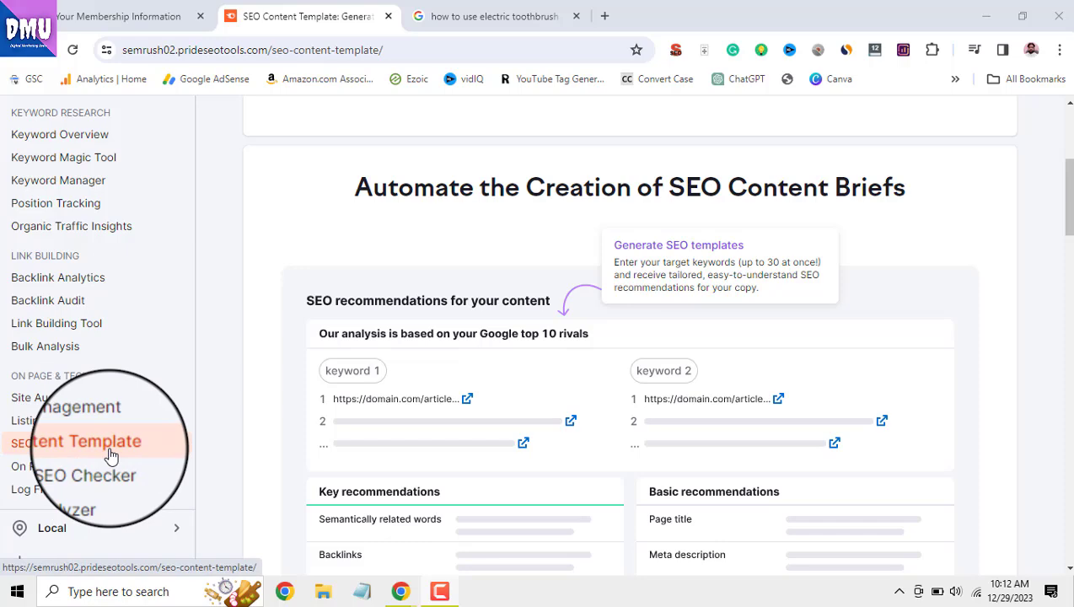
{"action": "scroll", "coordinate": [234, 402], "scroll_direction": "up", "scroll_amount": 4}
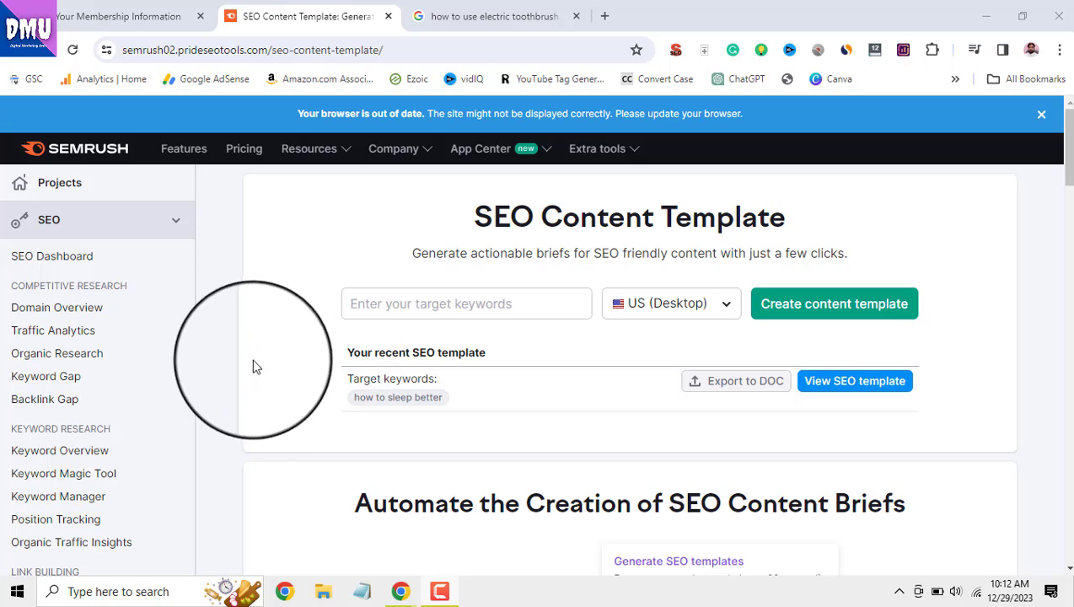
- Create a content template for the target keyword "how to use electric toothbrush"
{"action": "left_click", "coordinate": [387, 312]}
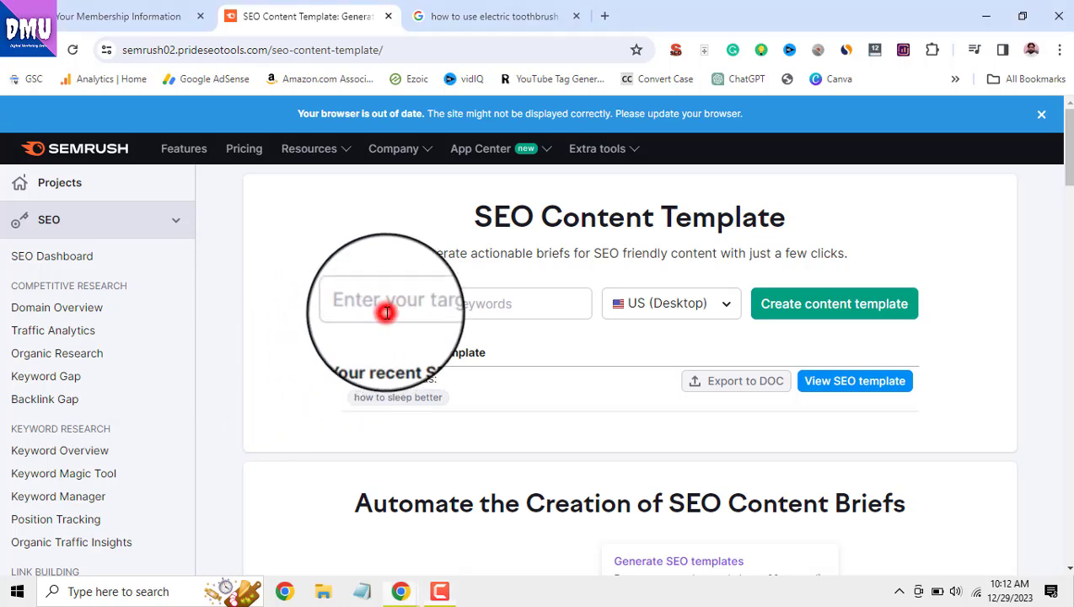
{"action": "type", "text": "how to use electric toothbrush"}
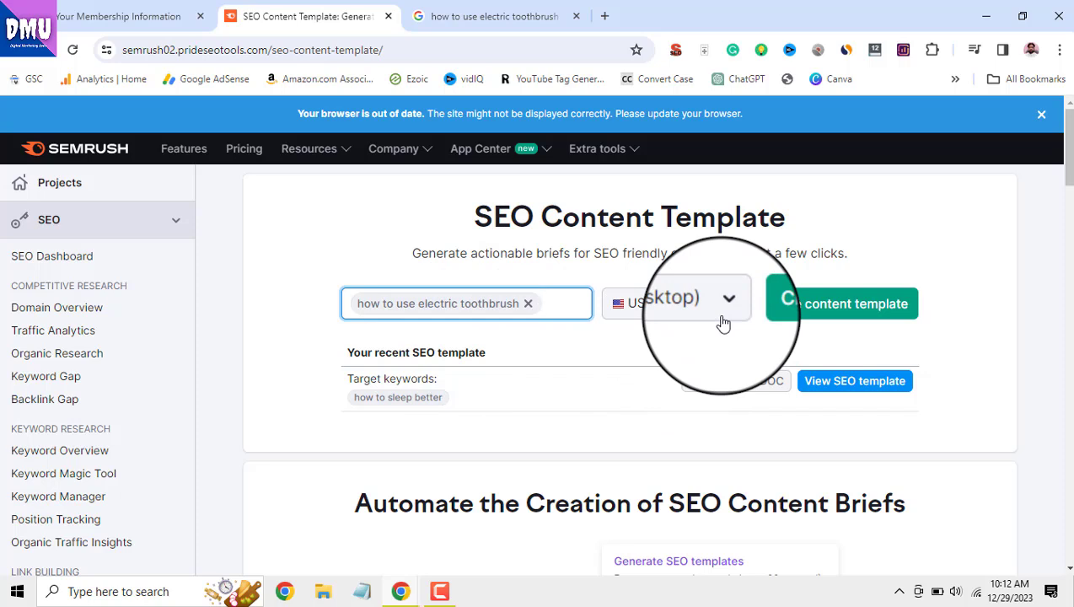
{"action": "left_click", "coordinate": [778, 316]}
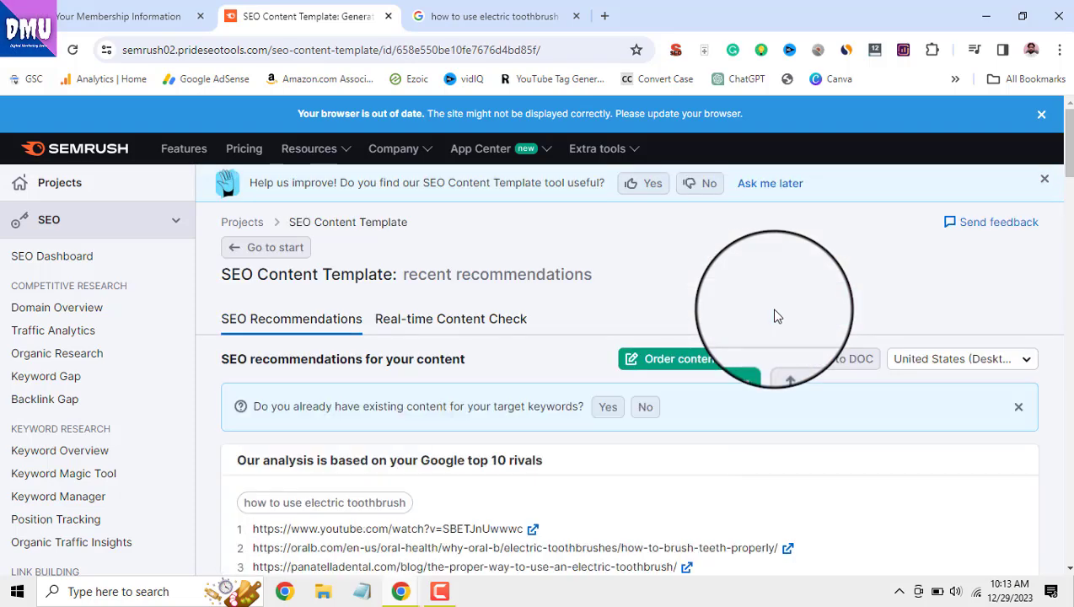
- Try to dismiss the question about existing content for the target keywords on the SEO recommendations page
{"action": "scroll", "coordinate": [765, 318], "scroll_direction": "down", "scroll_amount": 2}
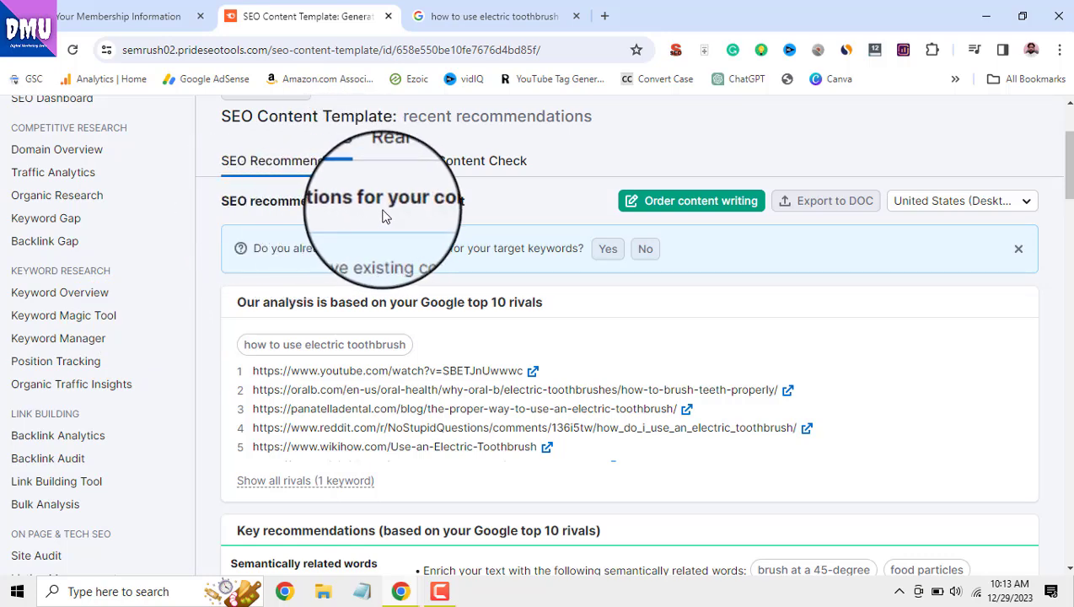
{"action": "scroll", "coordinate": [375, 202], "scroll_direction": "up", "scroll_amount": 2}
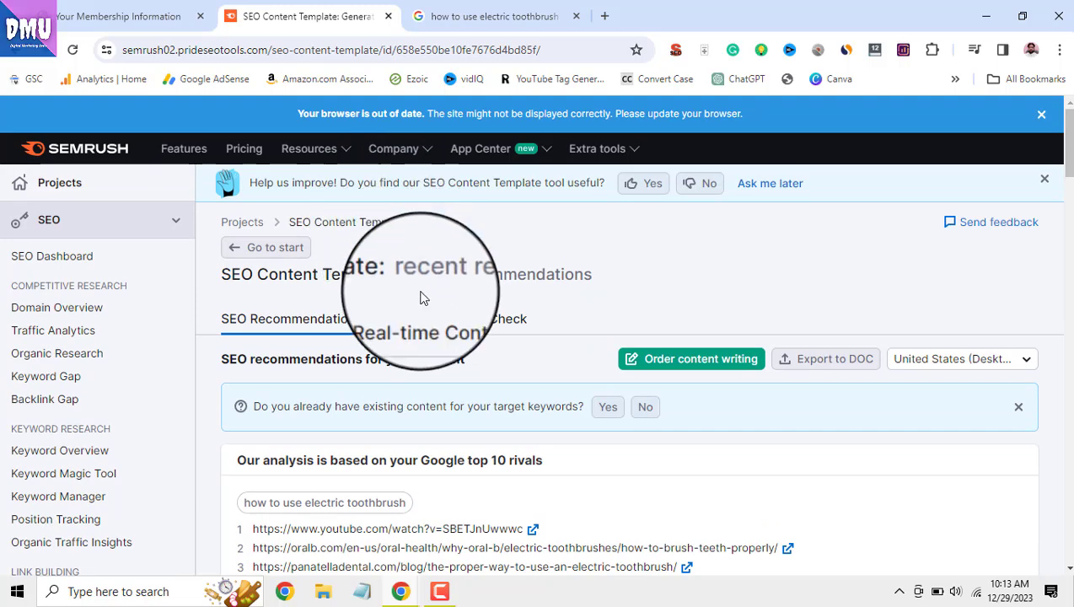
{"action": "scroll", "coordinate": [421, 308], "scroll_direction": "down", "scroll_amount": 1}
{"action": "scroll", "coordinate": [421, 297], "scroll_direction": "down", "scroll_amount": 1}
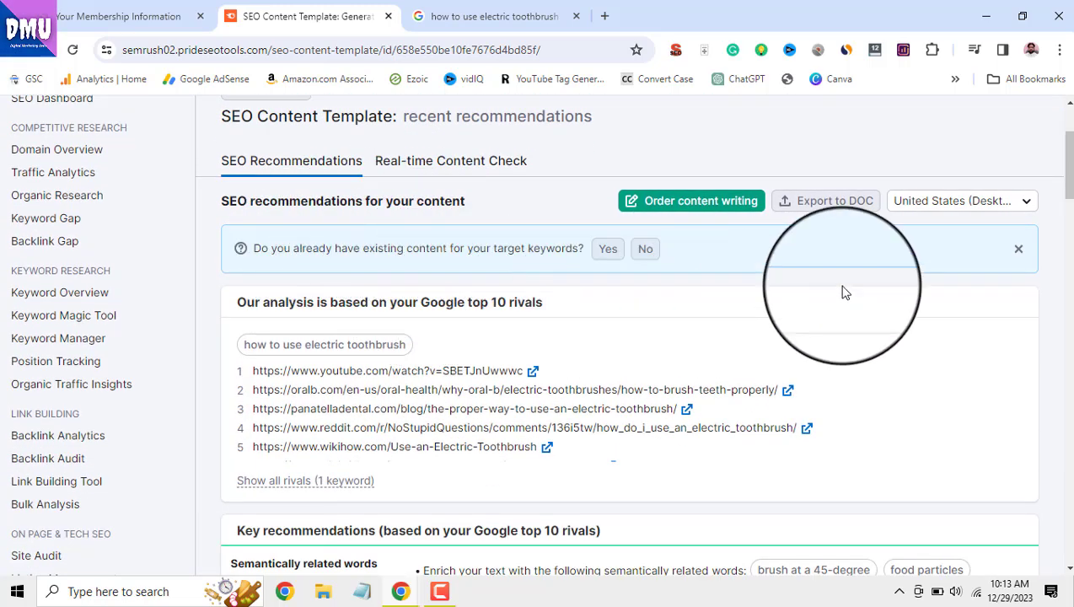
{"action": "left_click", "coordinate": [1018, 250]}
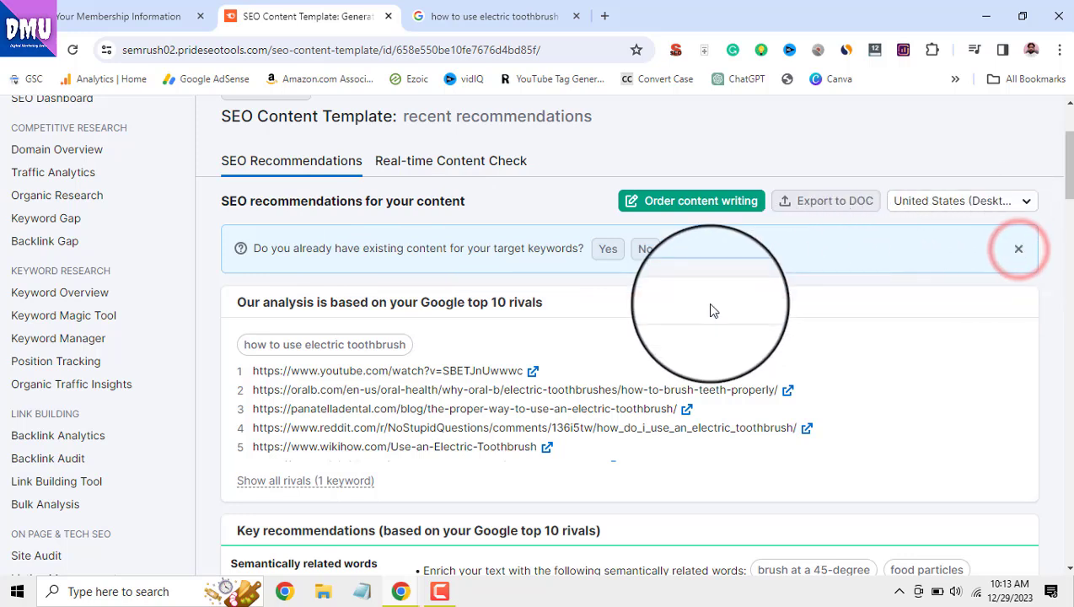
{"action": "left_click", "coordinate": [1018, 251]}
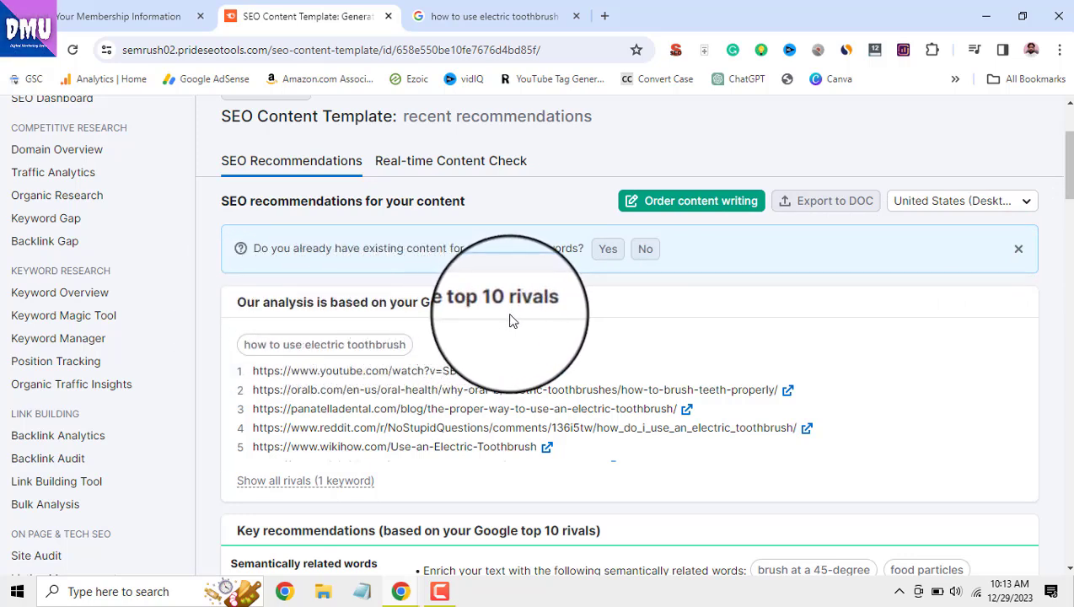
- Switch to the Google results for "how to use electric toothbrush" and examine which pages rank highest
{"action": "left_click", "coordinate": [498, 16]}
{"action": "scroll", "coordinate": [481, 282], "scroll_direction": "down", "scroll_amount": 1}
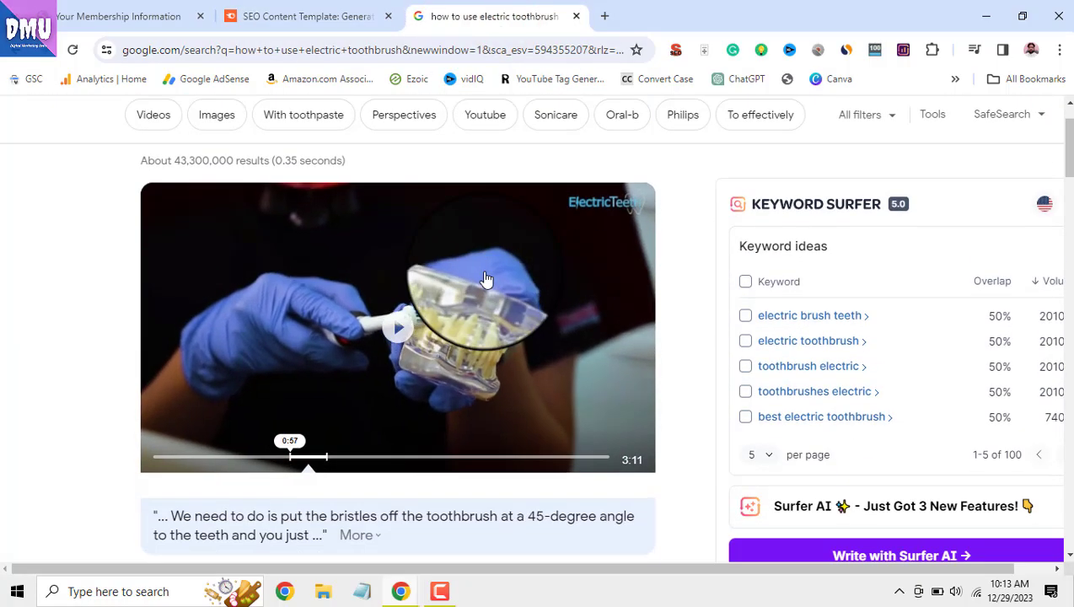
{"action": "scroll", "coordinate": [371, 205], "scroll_direction": "up", "scroll_amount": 1}
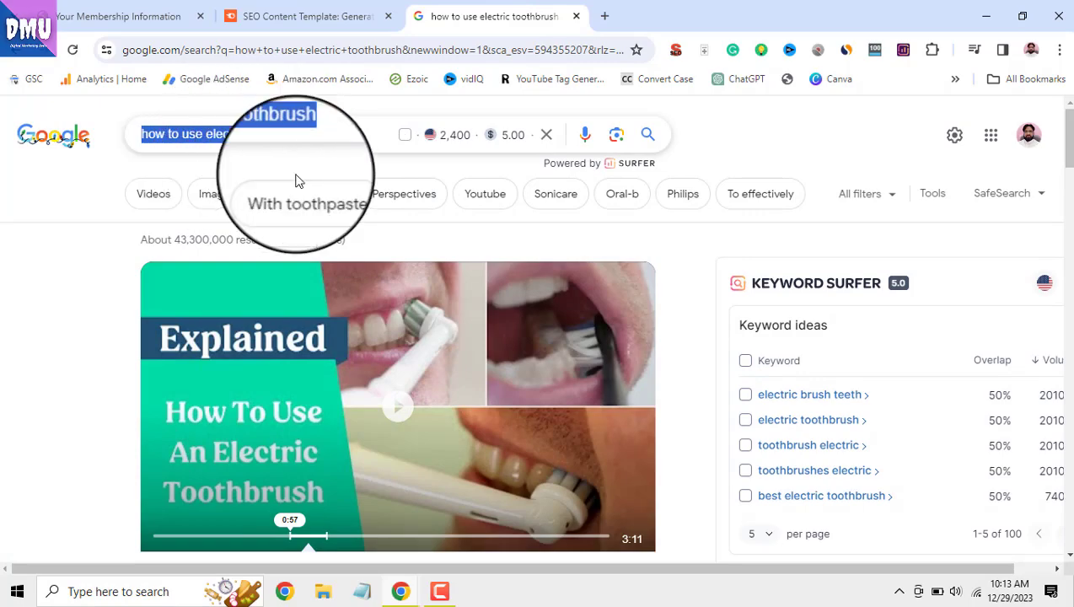
{"action": "scroll", "coordinate": [388, 255], "scroll_direction": "down", "scroll_amount": 2}
{"action": "scroll", "coordinate": [387, 257], "scroll_direction": "down", "scroll_amount": 3}
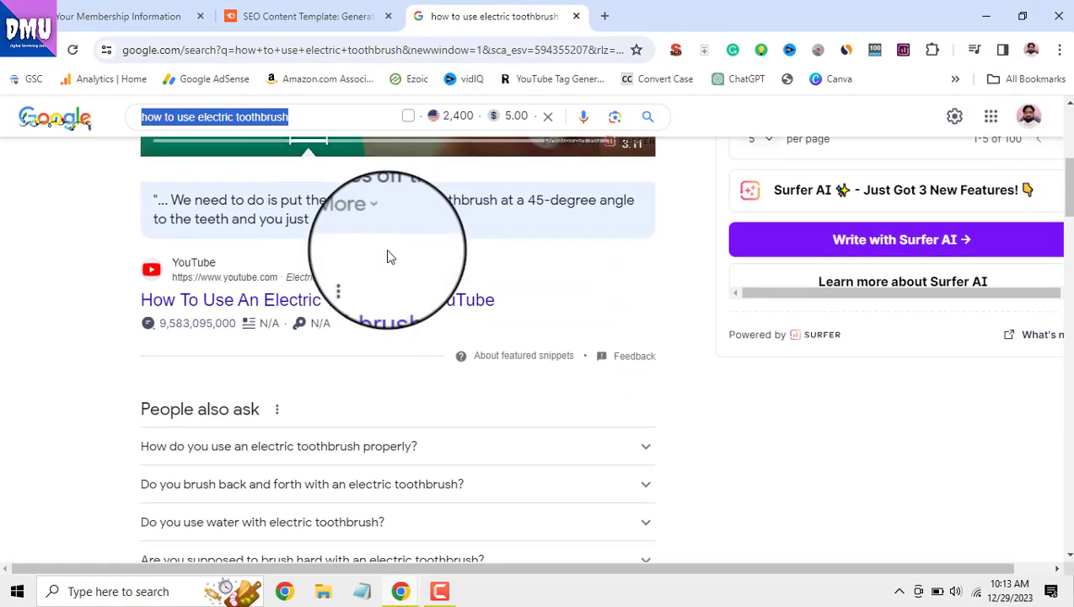
{"action": "scroll", "coordinate": [388, 257], "scroll_direction": "down", "scroll_amount": 3}
{"action": "scroll", "coordinate": [389, 257], "scroll_direction": "down", "scroll_amount": 2}
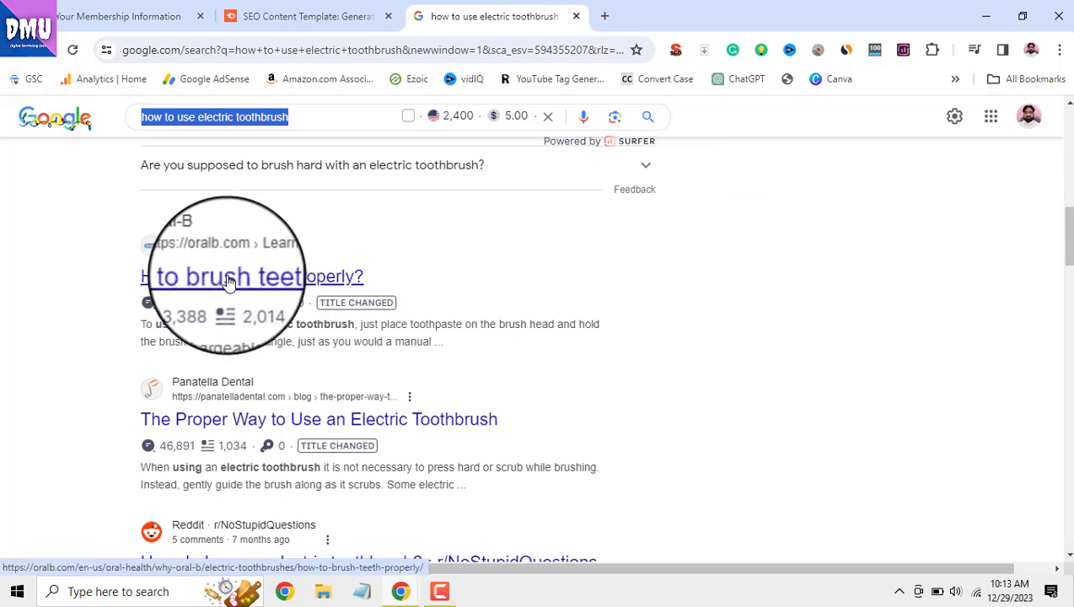
{"action": "scroll", "coordinate": [270, 291], "scroll_direction": "down", "scroll_amount": 2}
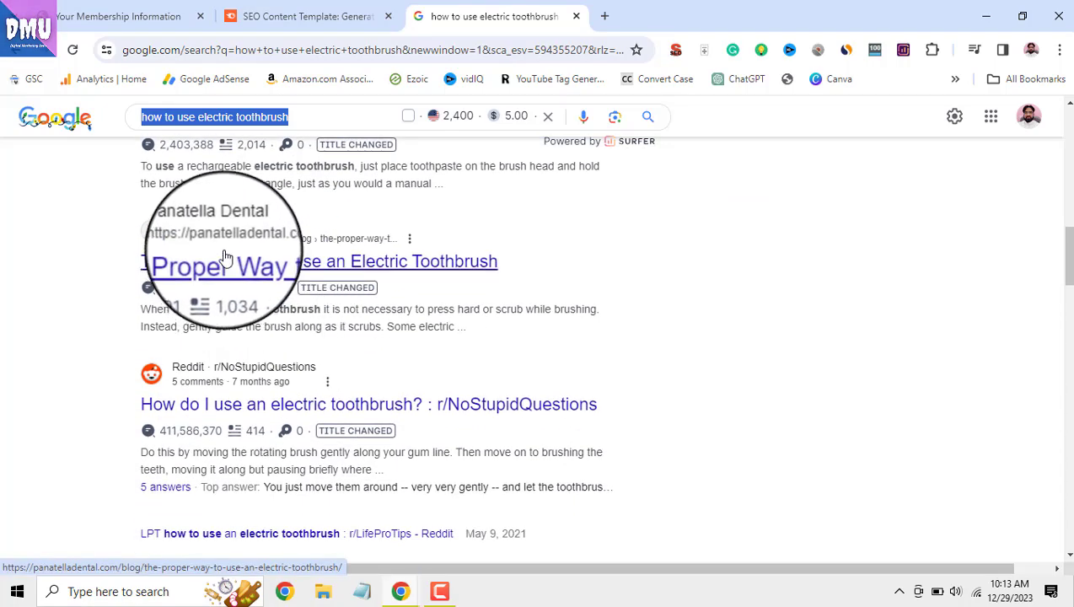
{"action": "scroll", "coordinate": [253, 329], "scroll_direction": "down", "scroll_amount": 1}
{"action": "scroll", "coordinate": [264, 343], "scroll_direction": "down", "scroll_amount": 2}
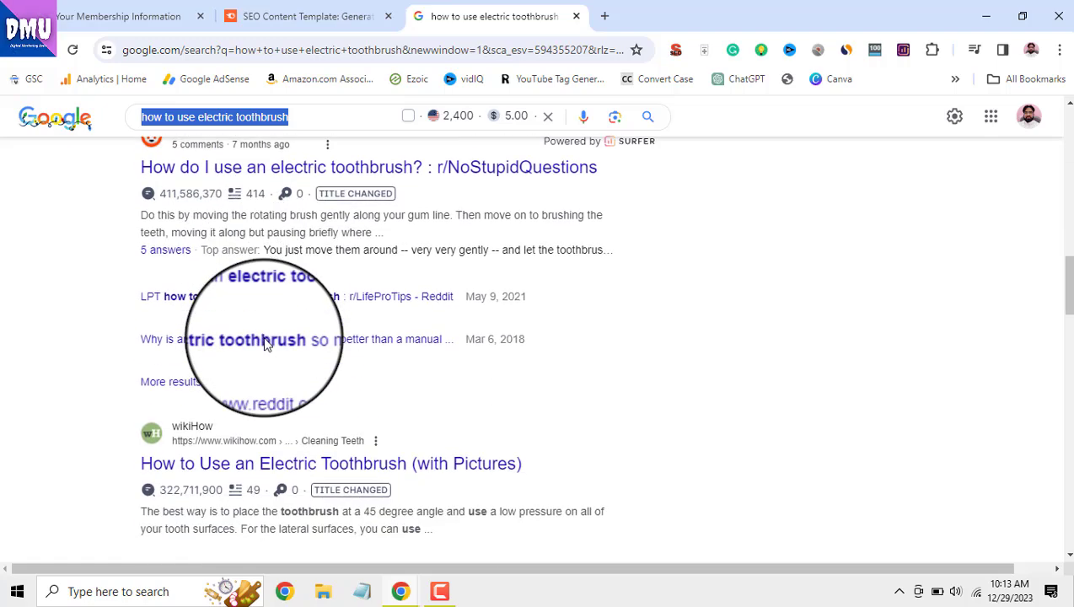
{"action": "scroll", "coordinate": [271, 338], "scroll_direction": "down", "scroll_amount": 2}
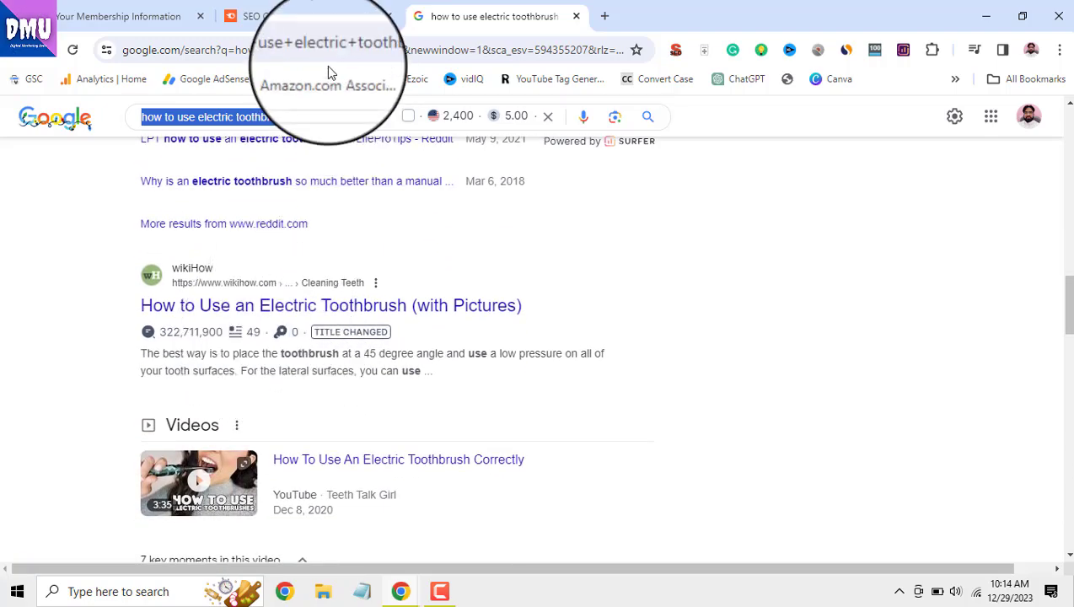
- Compare the top rivals listed in the content template with the ranking pages in the Google results
{"action": "left_click", "coordinate": [310, 16]}
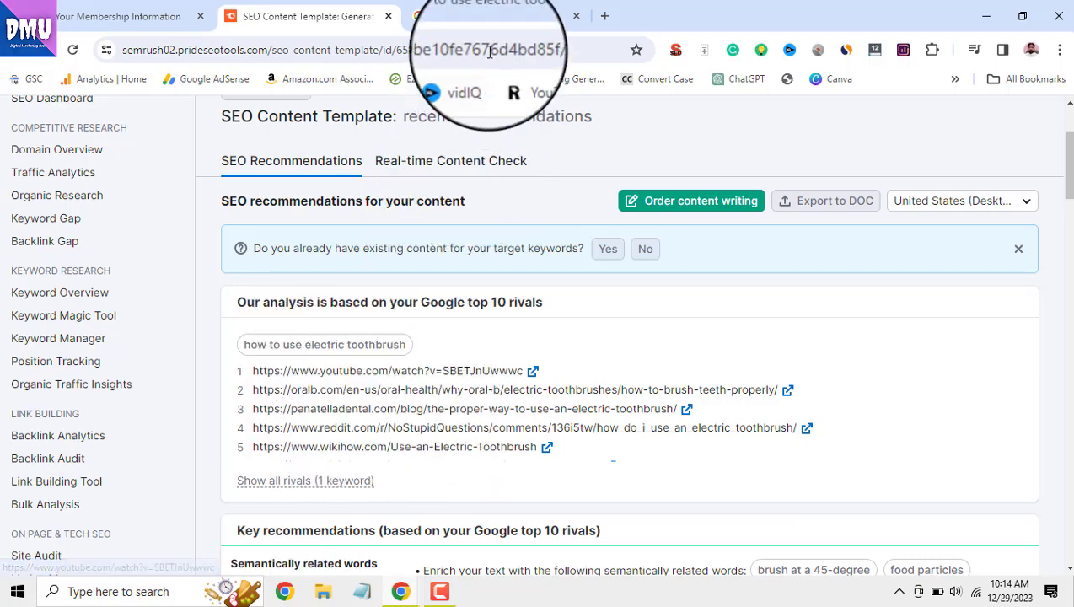
{"action": "left_click", "coordinate": [489, 16]}
{"action": "scroll", "coordinate": [341, 323], "scroll_direction": "up", "scroll_amount": 10}
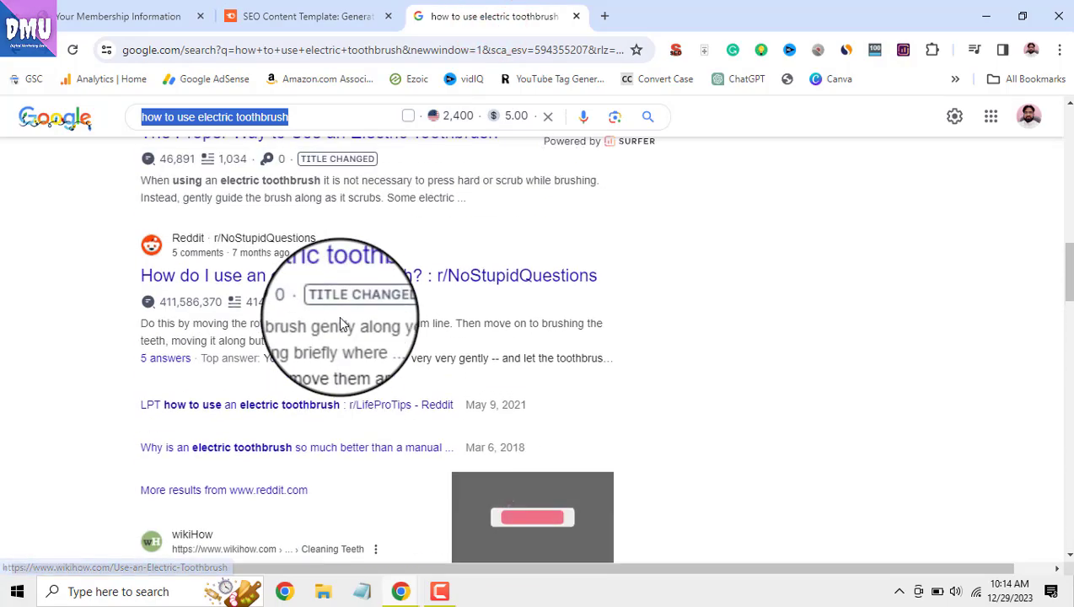
{"action": "scroll", "coordinate": [341, 323], "scroll_direction": "up", "scroll_amount": 7}
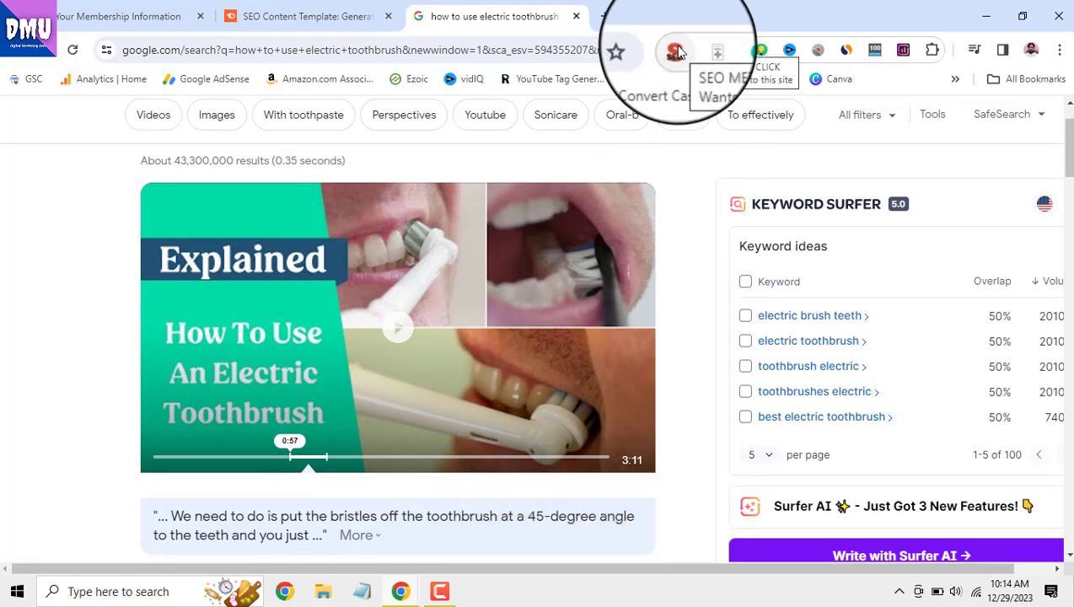
- Open the first rival's YouTube page from the template's rivals list, close it and return to the template
{"action": "left_click", "coordinate": [331, 31]}
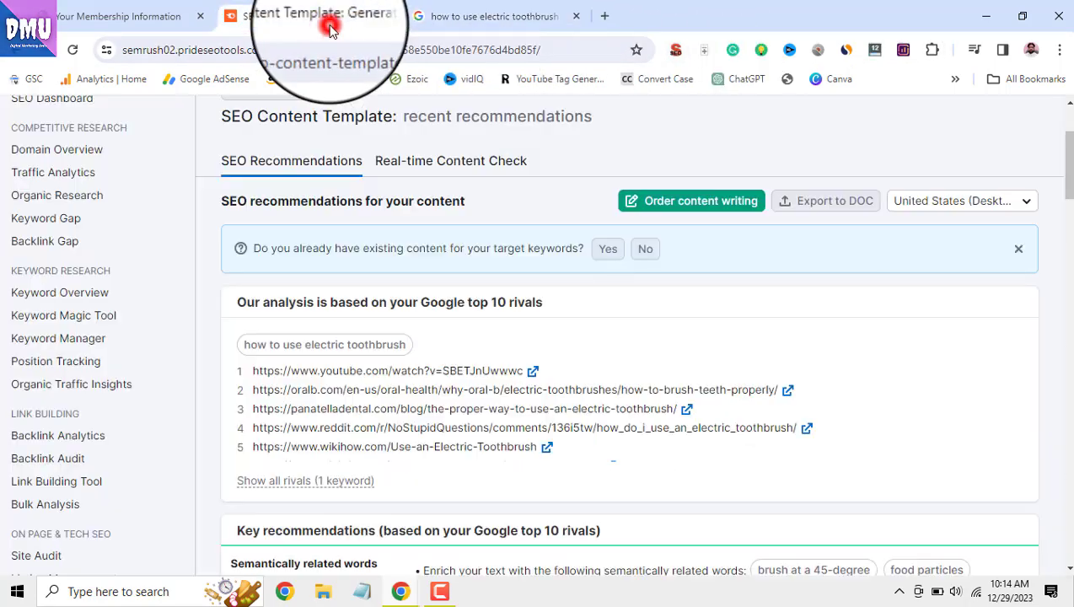
{"action": "scroll", "coordinate": [563, 325], "scroll_direction": "down", "scroll_amount": 1}
{"action": "scroll", "coordinate": [560, 319], "scroll_direction": "down", "scroll_amount": 2}
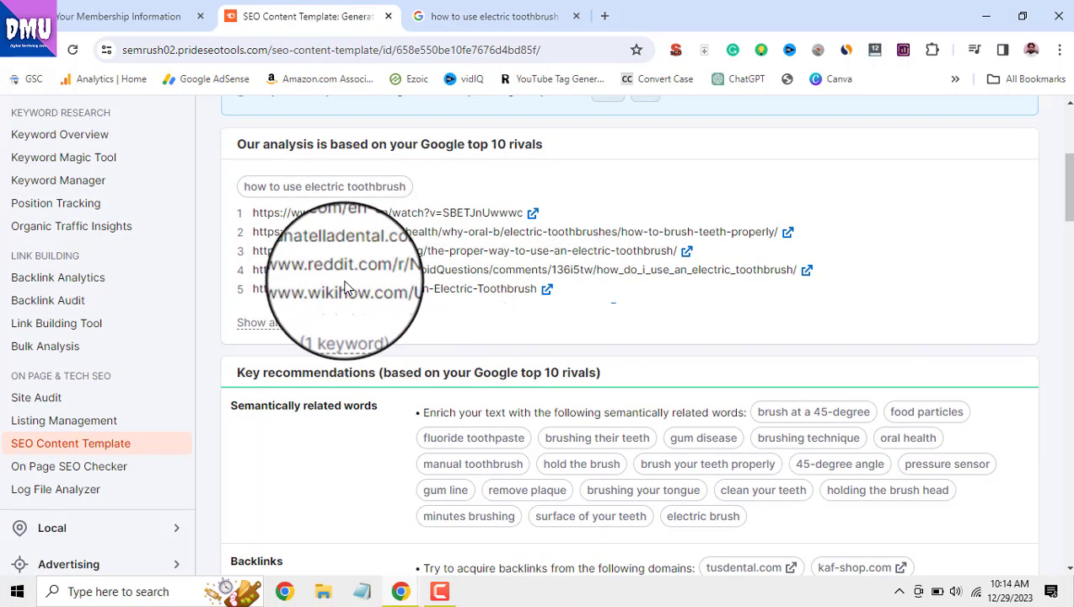
{"action": "left_click", "coordinate": [533, 216]}
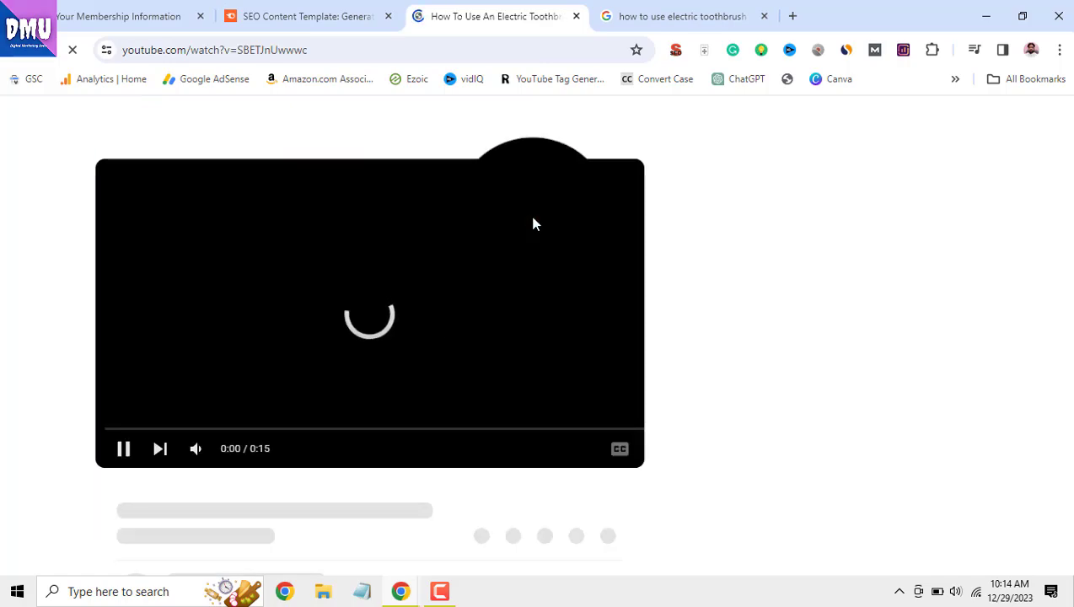
{"action": "left_click", "coordinate": [127, 452]}
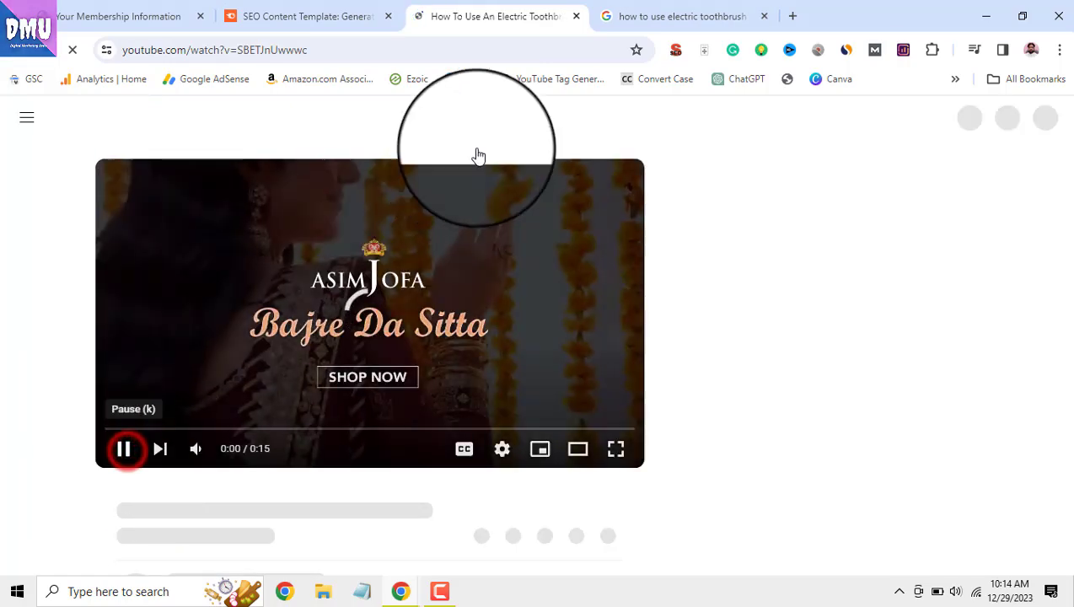
{"action": "left_click", "coordinate": [573, 20]}
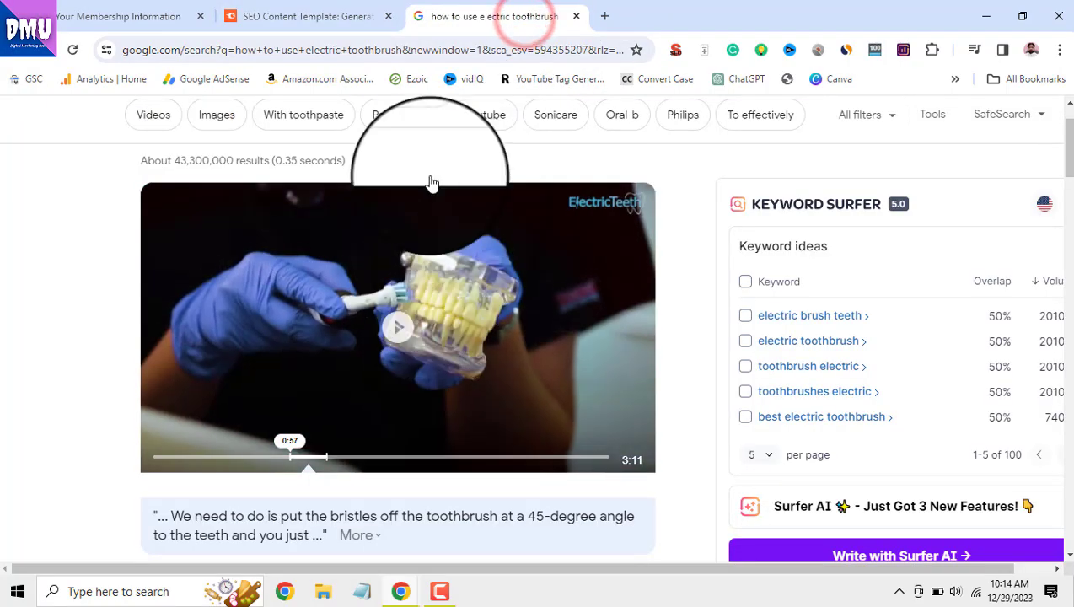
{"action": "left_click", "coordinate": [344, 17]}
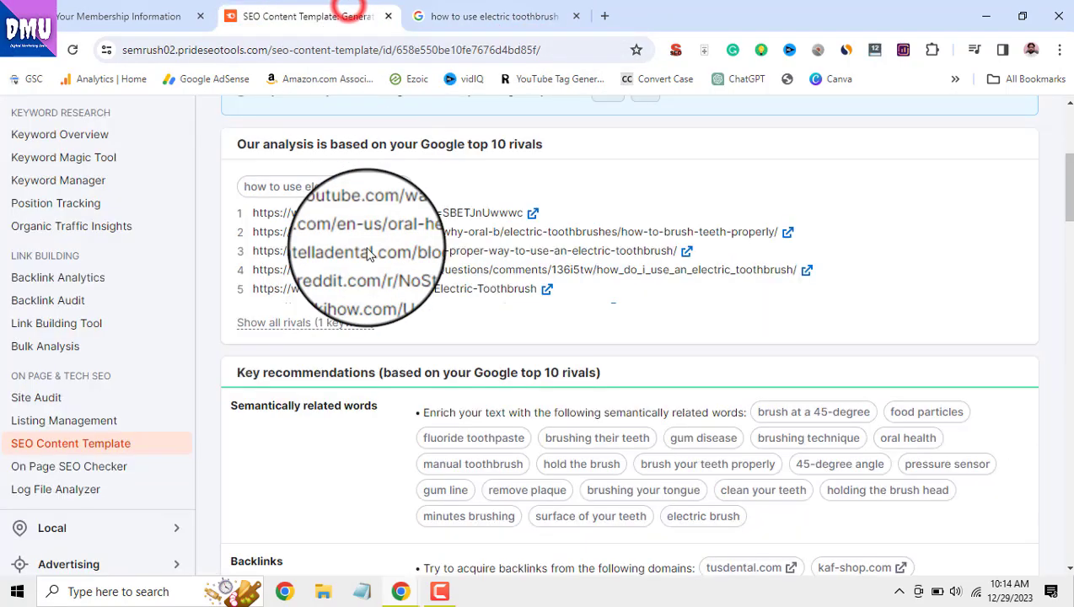
- Expand the list to all top 10 rivals and review the key recommendations, highlighting the backlinks advice
{"action": "left_click", "coordinate": [310, 330]}
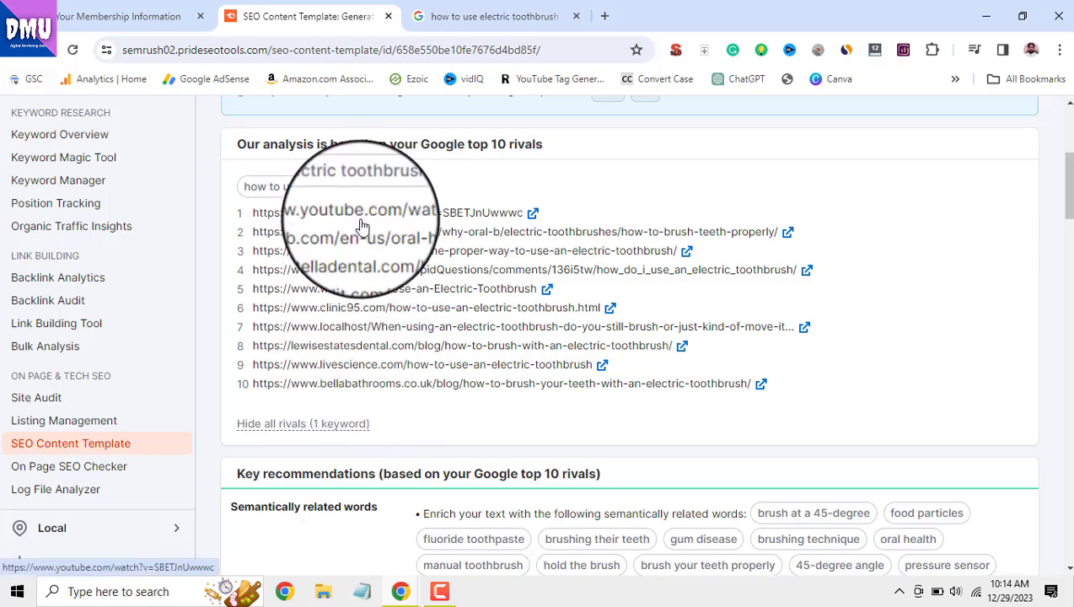
{"action": "scroll", "coordinate": [365, 335], "scroll_direction": "down", "scroll_amount": 3}
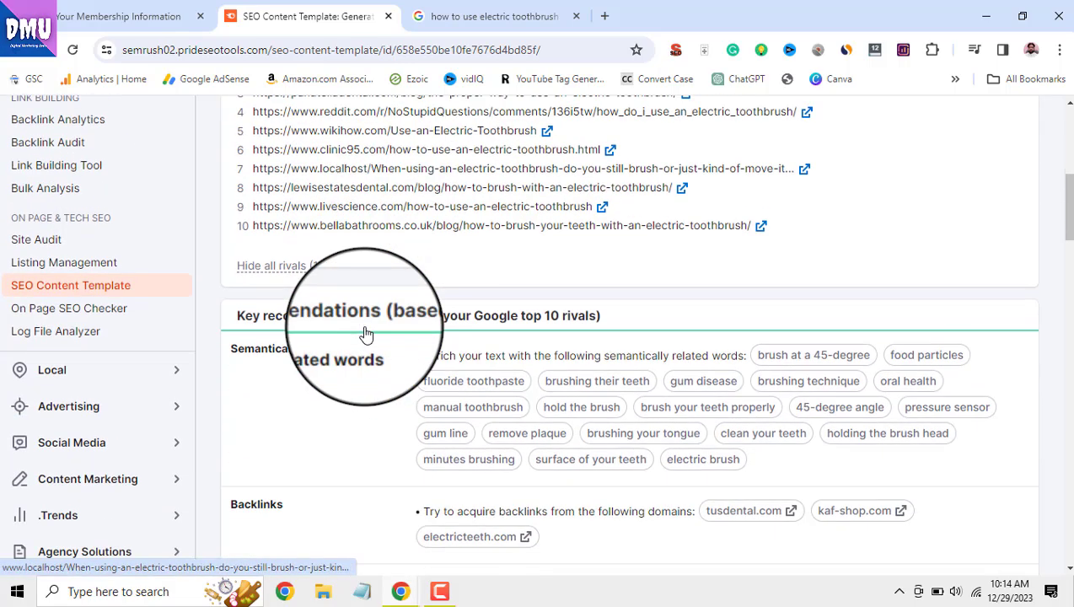
{"action": "scroll", "coordinate": [364, 335], "scroll_direction": "down", "scroll_amount": 1}
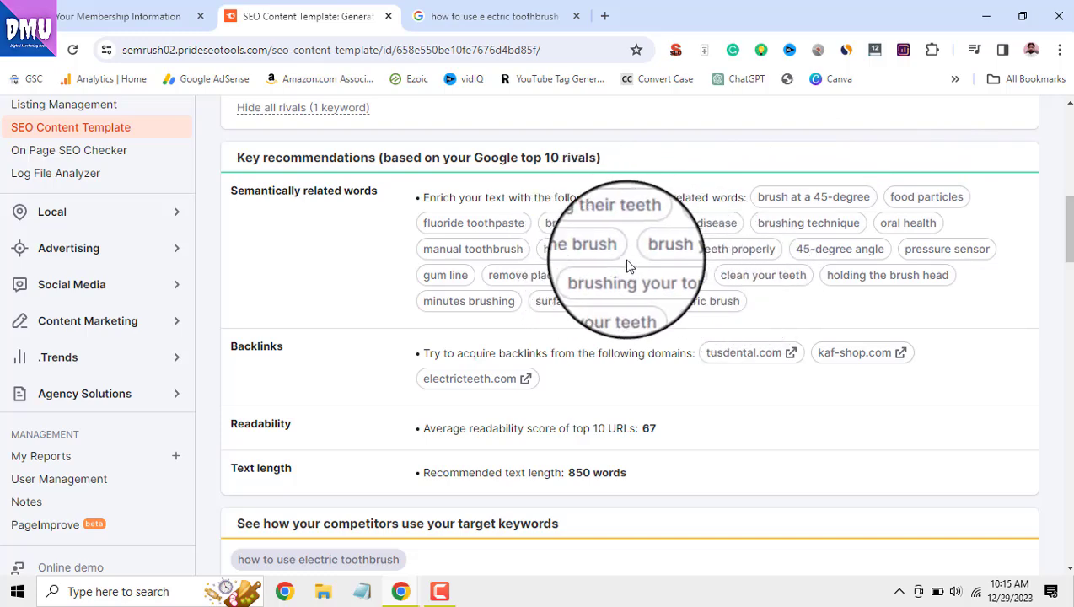
{"action": "scroll", "coordinate": [628, 267], "scroll_direction": "down", "scroll_amount": 3}
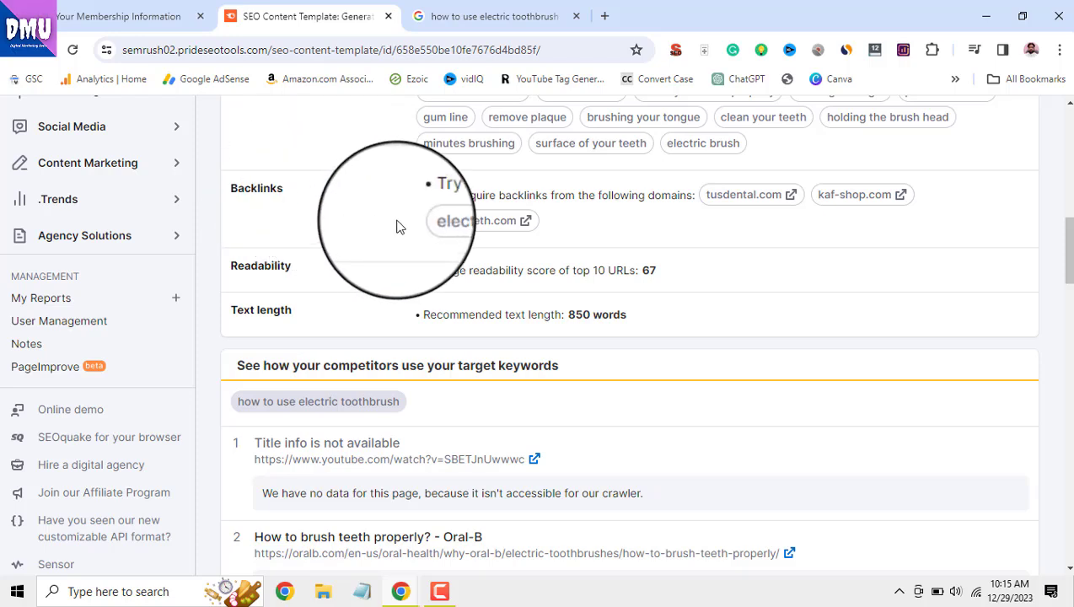
{"action": "left_click_drag", "start_coordinate": [422, 195], "coordinate": [668, 192]}
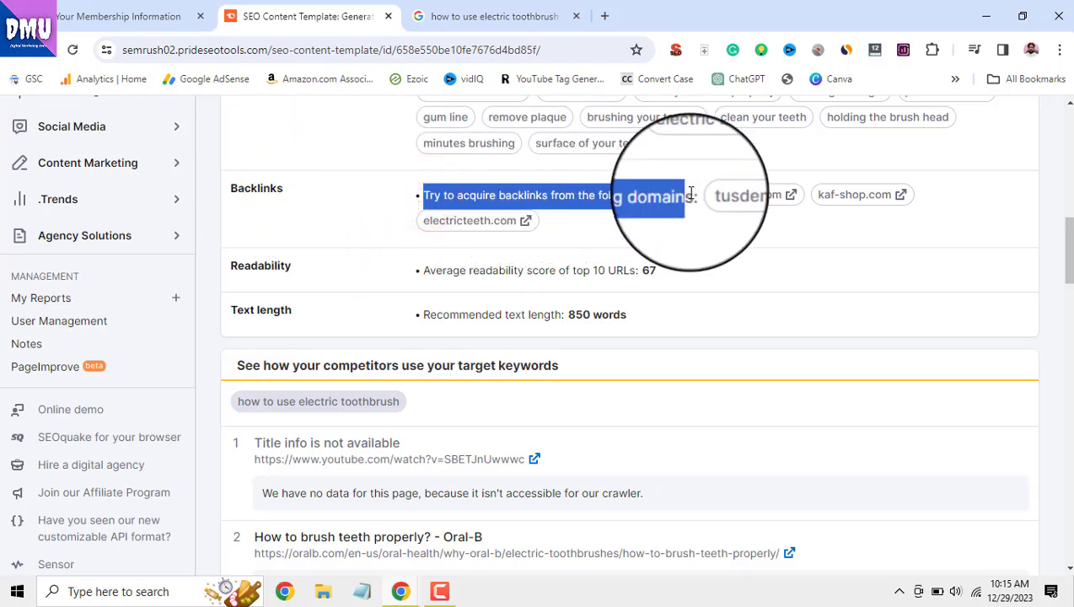
- Review the template's readability and text length recommendations, highlighting the average readability score and the recommended word count
{"action": "left_click", "coordinate": [704, 226]}
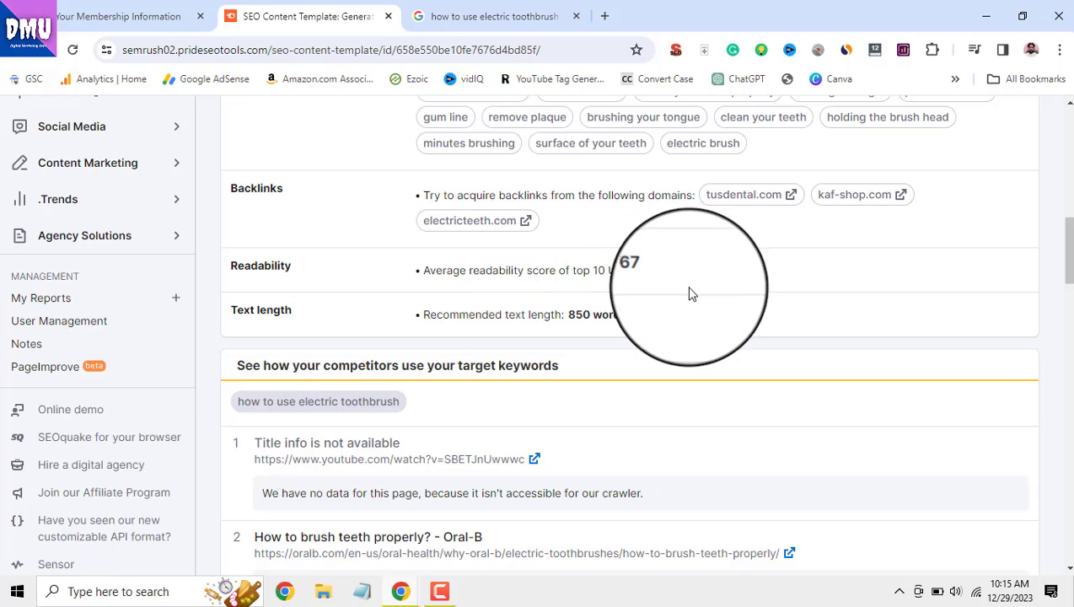
{"action": "scroll", "coordinate": [689, 292], "scroll_direction": "down", "scroll_amount": 2}
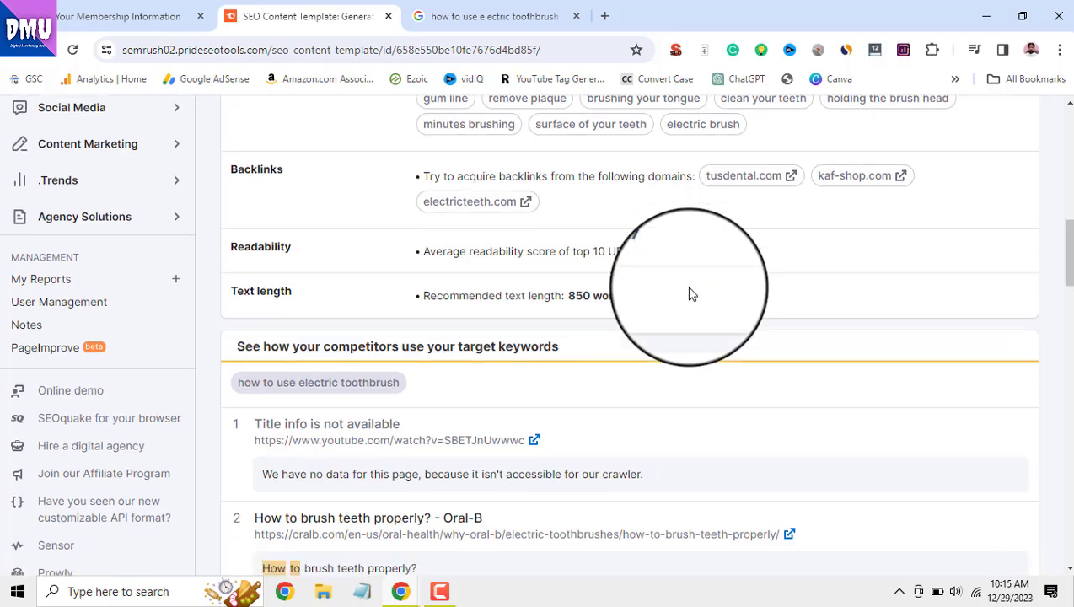
{"action": "scroll", "coordinate": [688, 292], "scroll_direction": "up", "scroll_amount": 2}
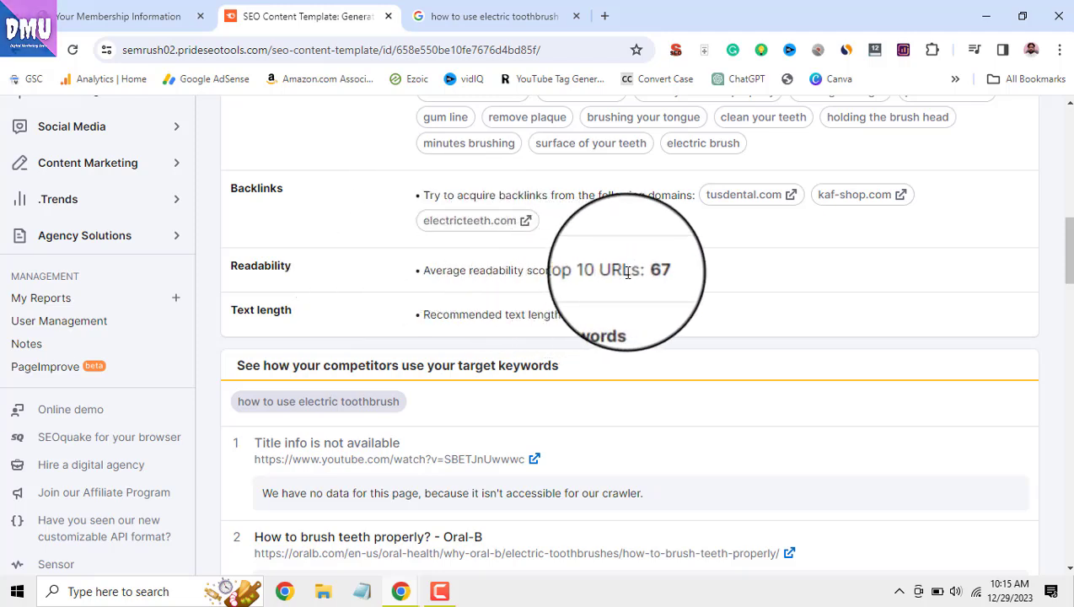
{"action": "left_click_drag", "start_coordinate": [634, 271], "coordinate": [423, 269]}
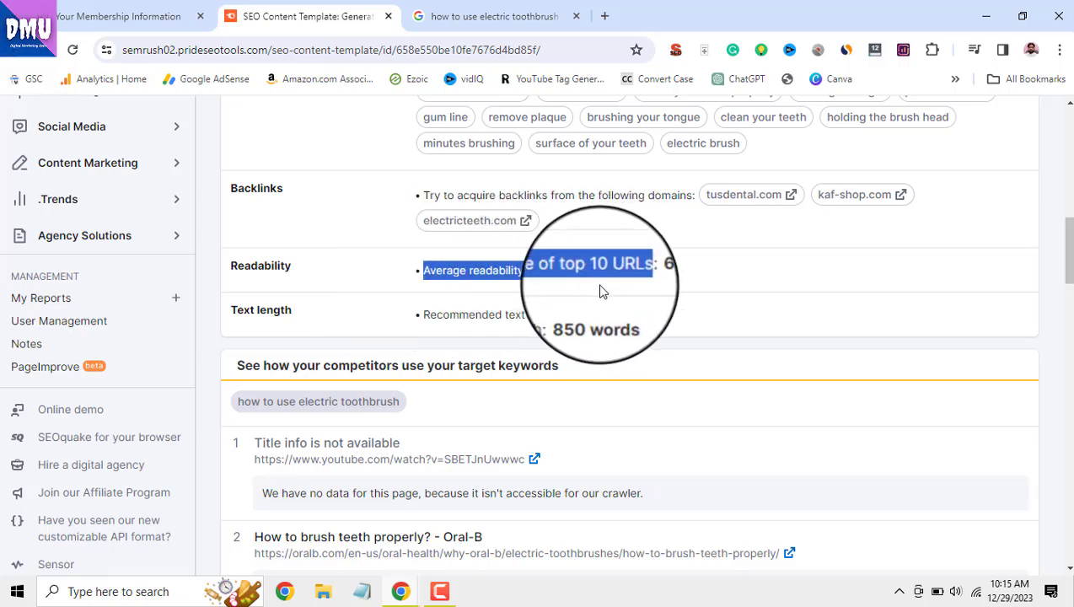
{"action": "double_click", "coordinate": [662, 269]}
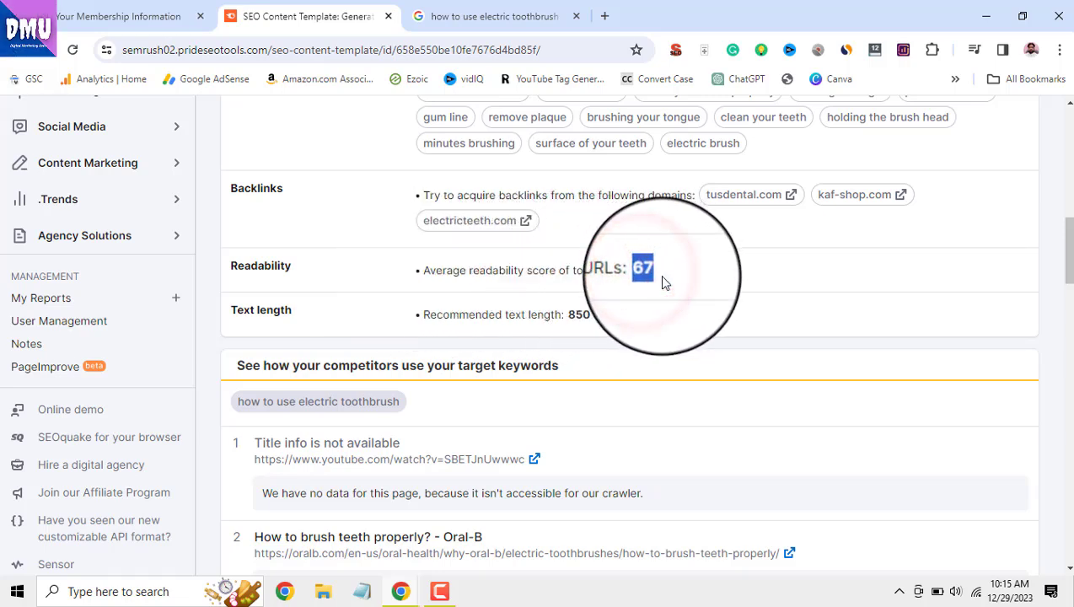
{"action": "scroll", "coordinate": [659, 283], "scroll_direction": "down", "scroll_amount": 1}
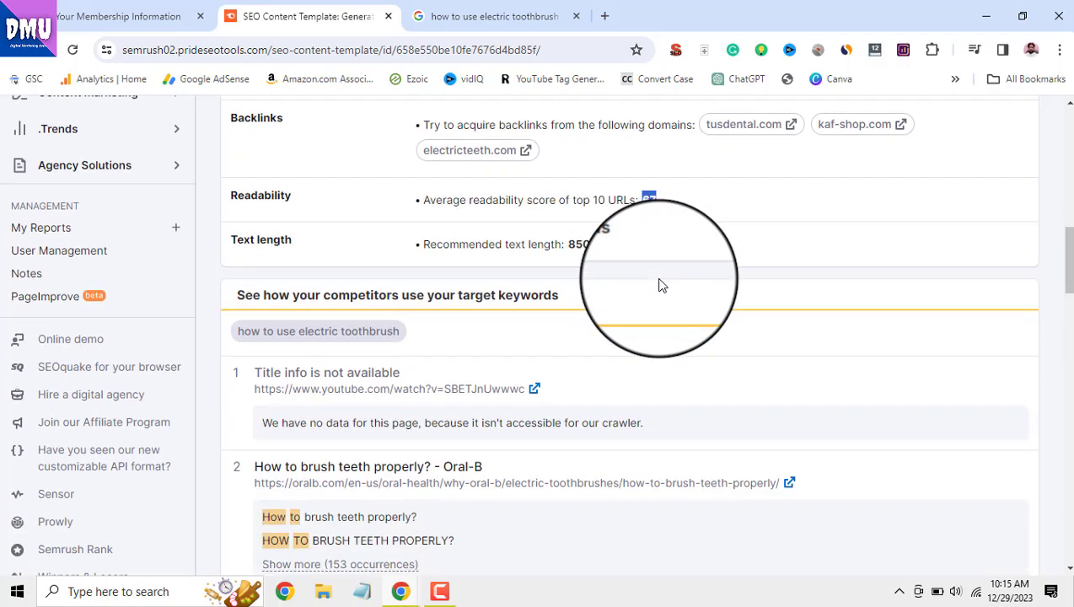
{"action": "left_click_drag", "start_coordinate": [292, 233], "coordinate": [234, 231]}
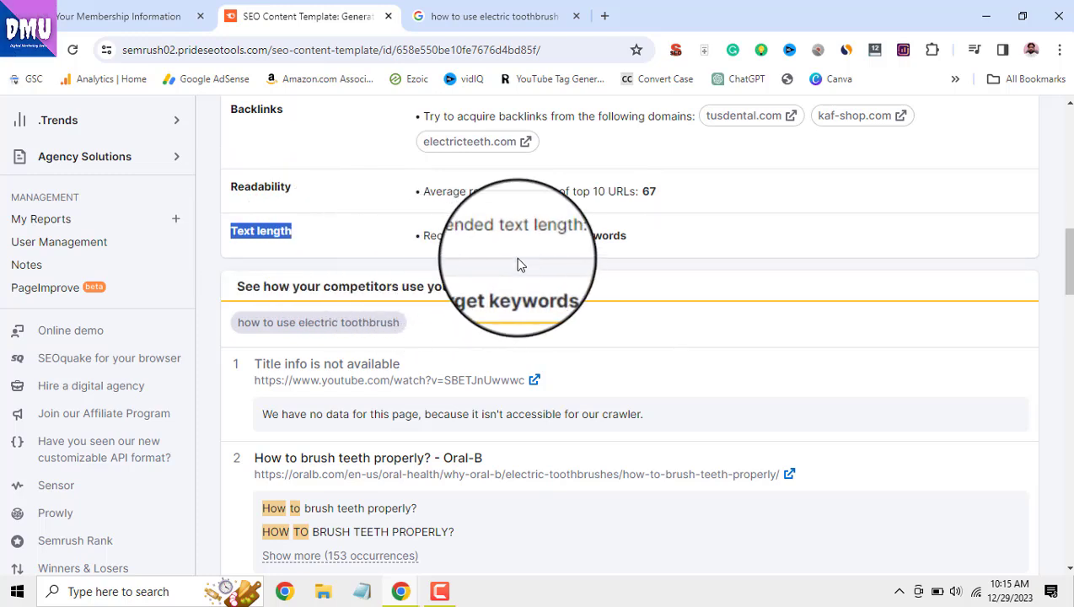
{"action": "left_click_drag", "start_coordinate": [569, 240], "coordinate": [631, 240]}
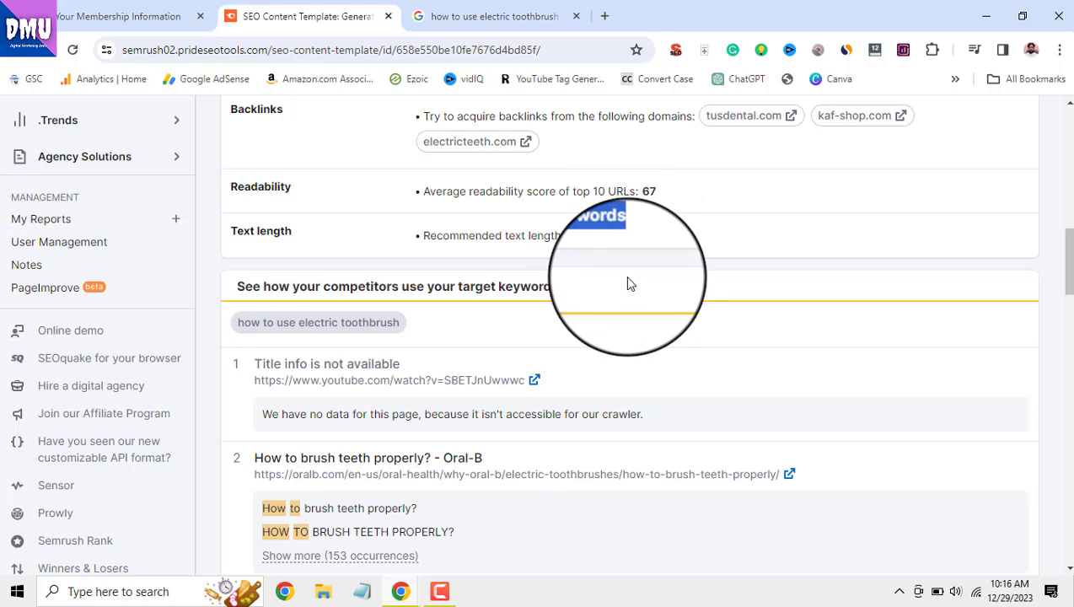
- Show all target keyword occurrences for the Oral-B competitor page, read through its highlighted text and close the details
{"action": "scroll", "coordinate": [627, 284], "scroll_direction": "down", "scroll_amount": 2}
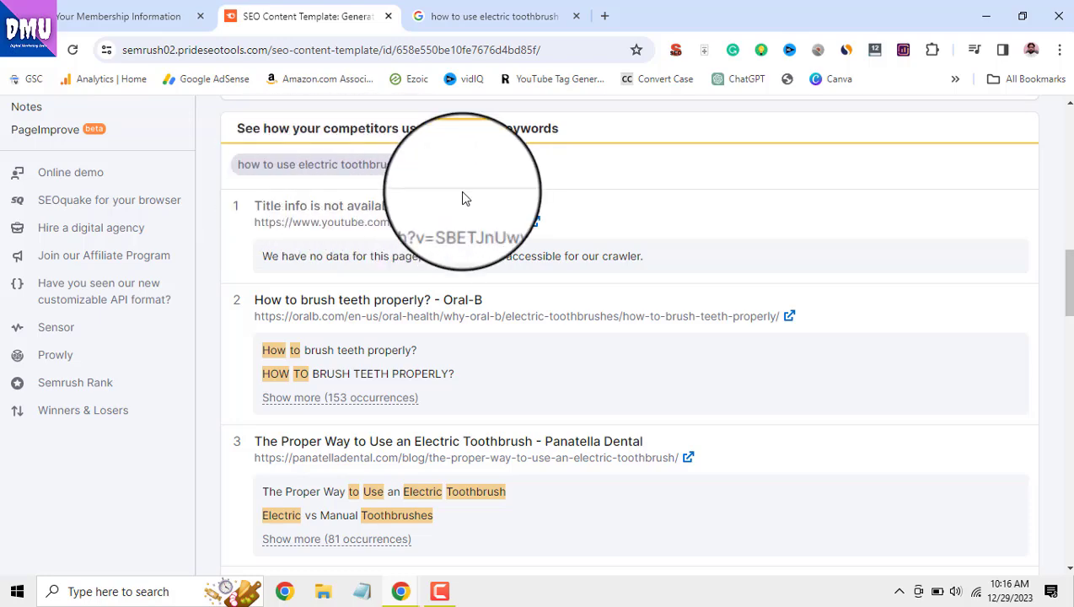
{"action": "scroll", "coordinate": [461, 199], "scroll_direction": "down", "scroll_amount": 1}
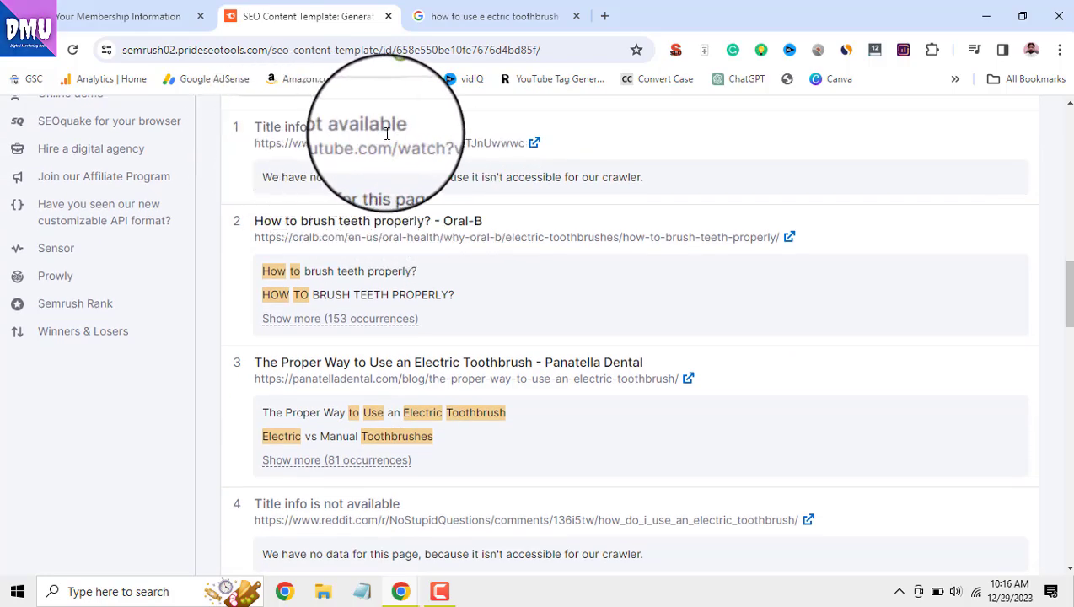
{"action": "scroll", "coordinate": [404, 211], "scroll_direction": "down", "scroll_amount": 1}
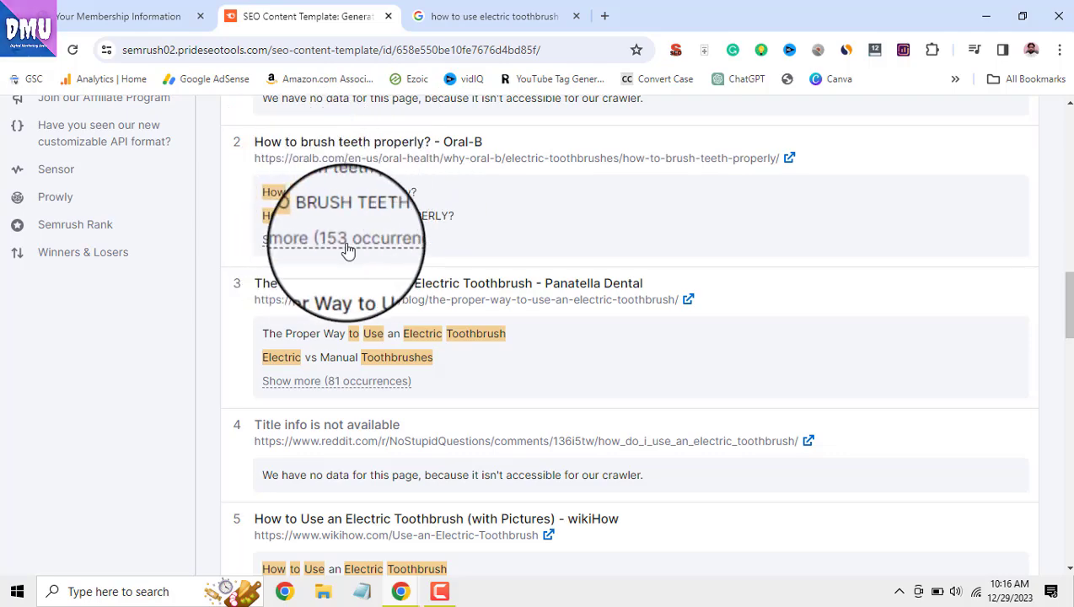
{"action": "left_click", "coordinate": [367, 243]}
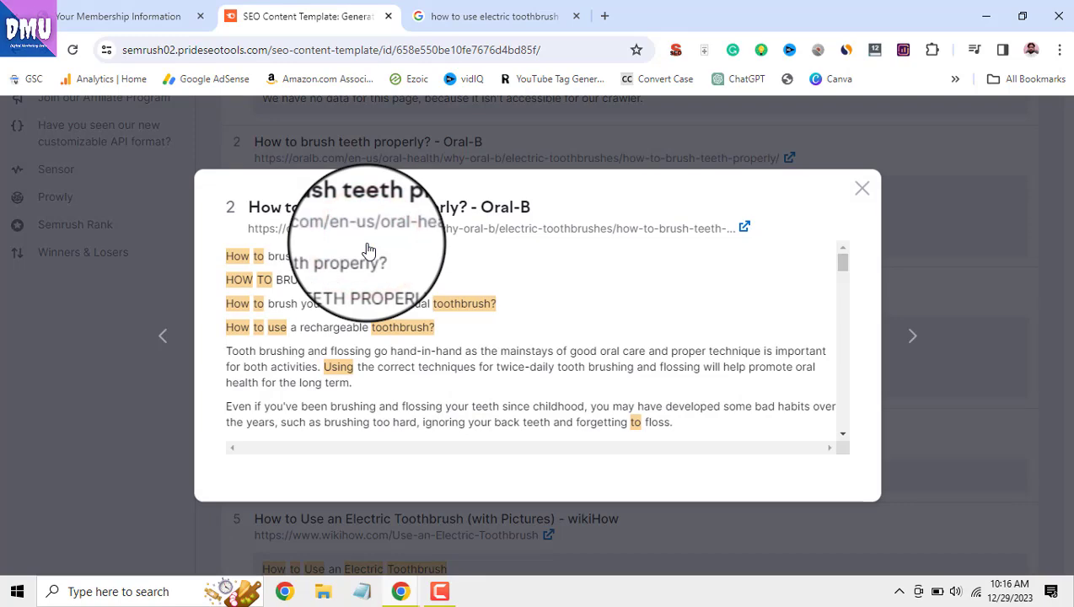
{"action": "scroll", "coordinate": [540, 309], "scroll_direction": "down", "scroll_amount": 6}
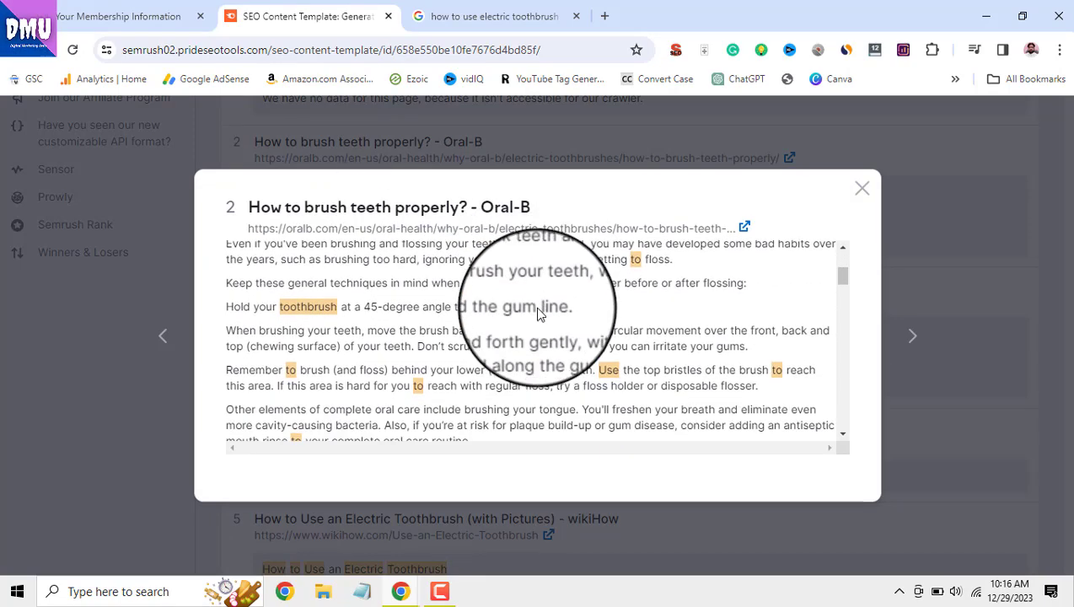
{"action": "scroll", "coordinate": [538, 308], "scroll_direction": "down", "scroll_amount": 8}
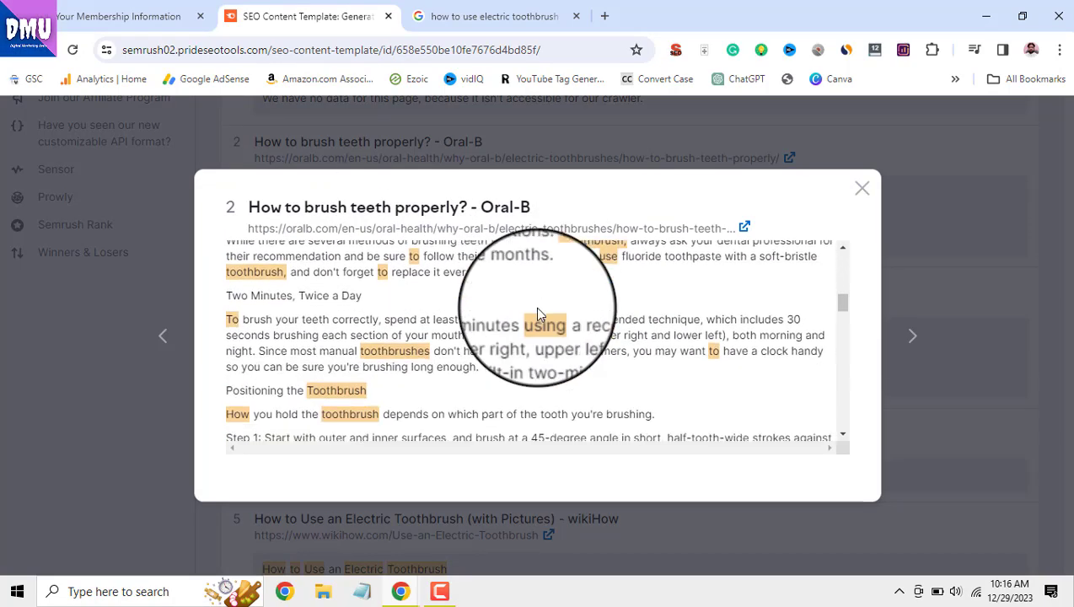
{"action": "scroll", "coordinate": [539, 312], "scroll_direction": "down", "scroll_amount": 6}
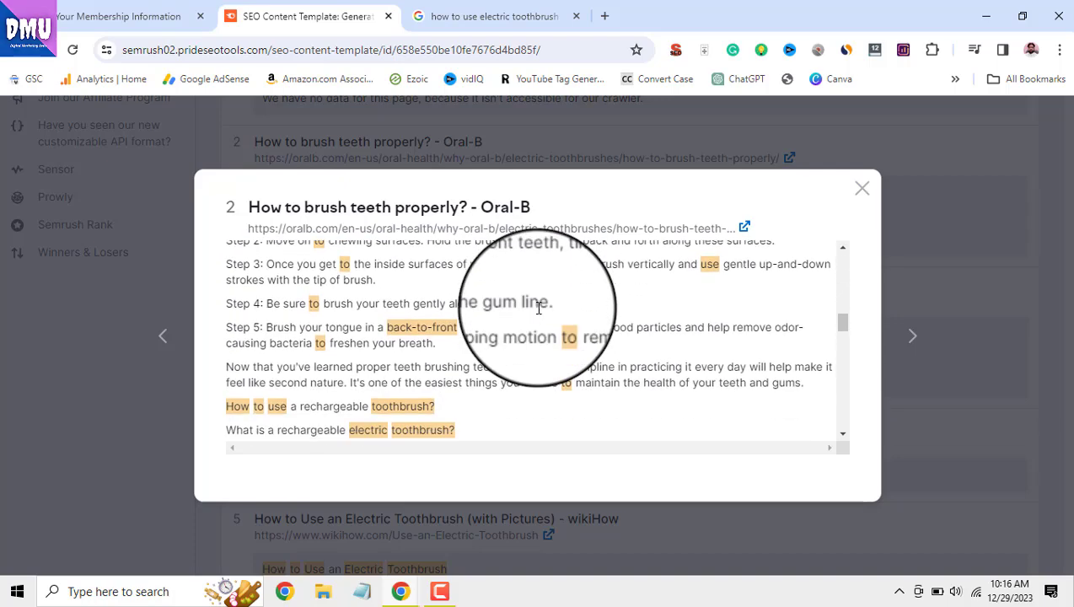
{"action": "scroll", "coordinate": [538, 308], "scroll_direction": "down", "scroll_amount": 6}
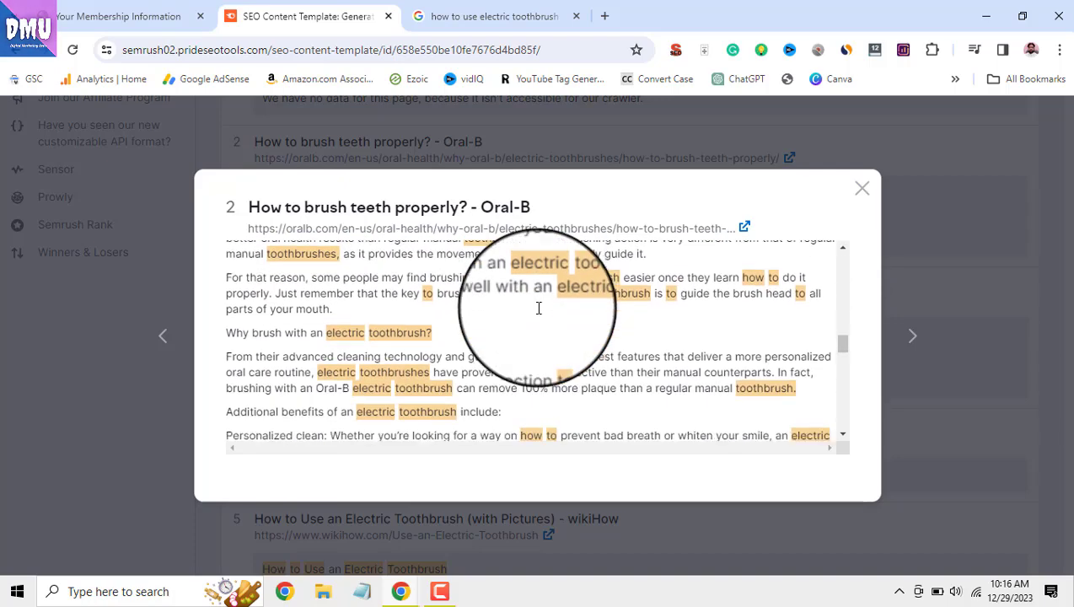
{"action": "scroll", "coordinate": [538, 309], "scroll_direction": "down", "scroll_amount": 6}
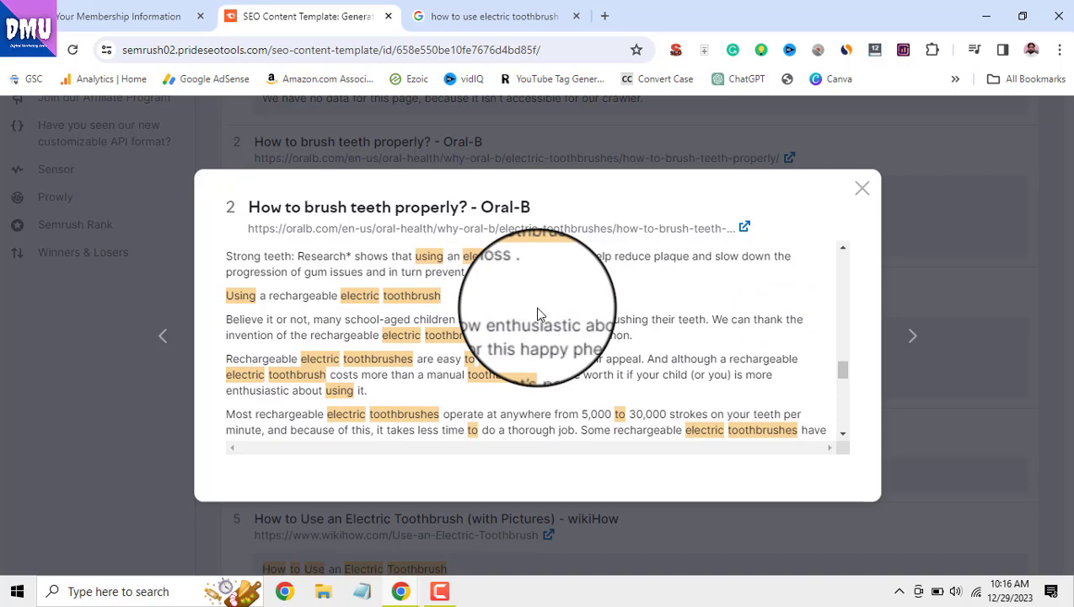
{"action": "scroll", "coordinate": [538, 313], "scroll_direction": "down", "scroll_amount": 6}
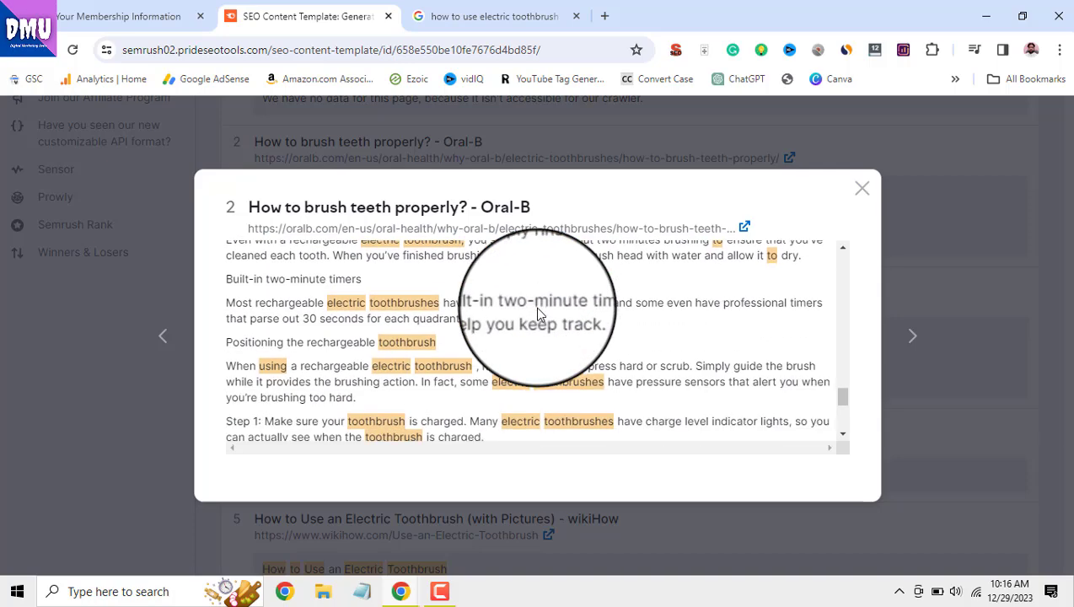
{"action": "left_click", "coordinate": [862, 188]}
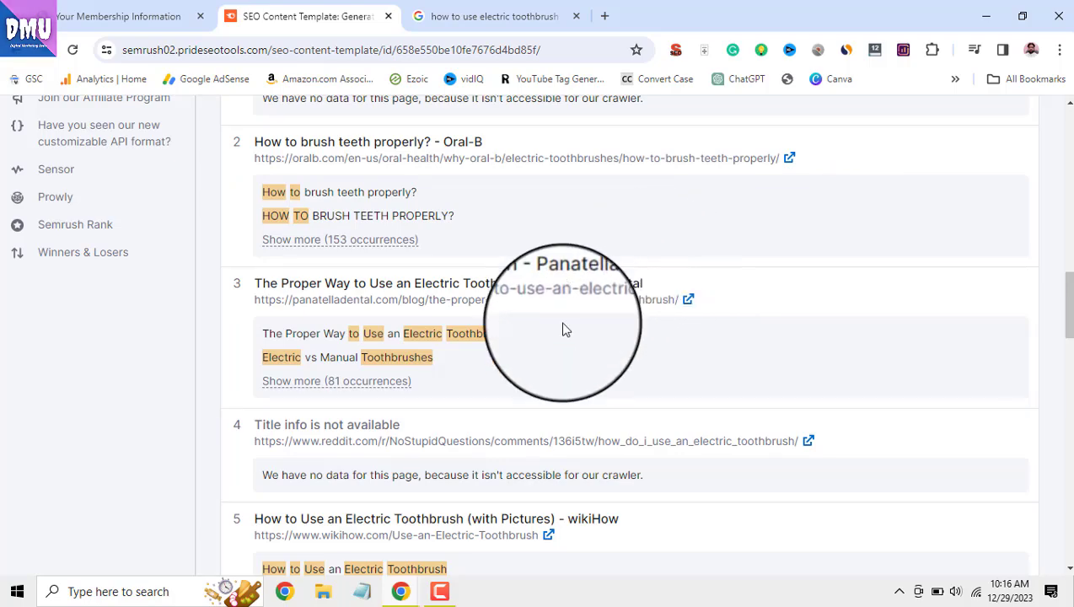
- Show the keyword occurrences for the Panatella Dental page, highlight its "The Benefits of Going Electric" heading, read on and close the details
{"action": "scroll", "coordinate": [571, 337], "scroll_direction": "down", "scroll_amount": 1}
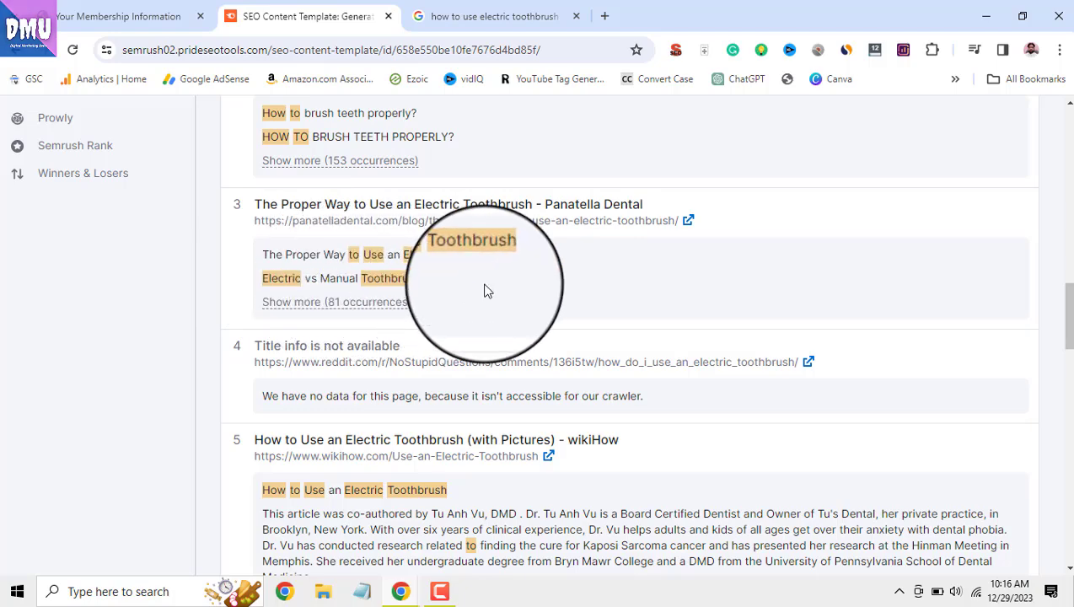
{"action": "left_click", "coordinate": [405, 309]}
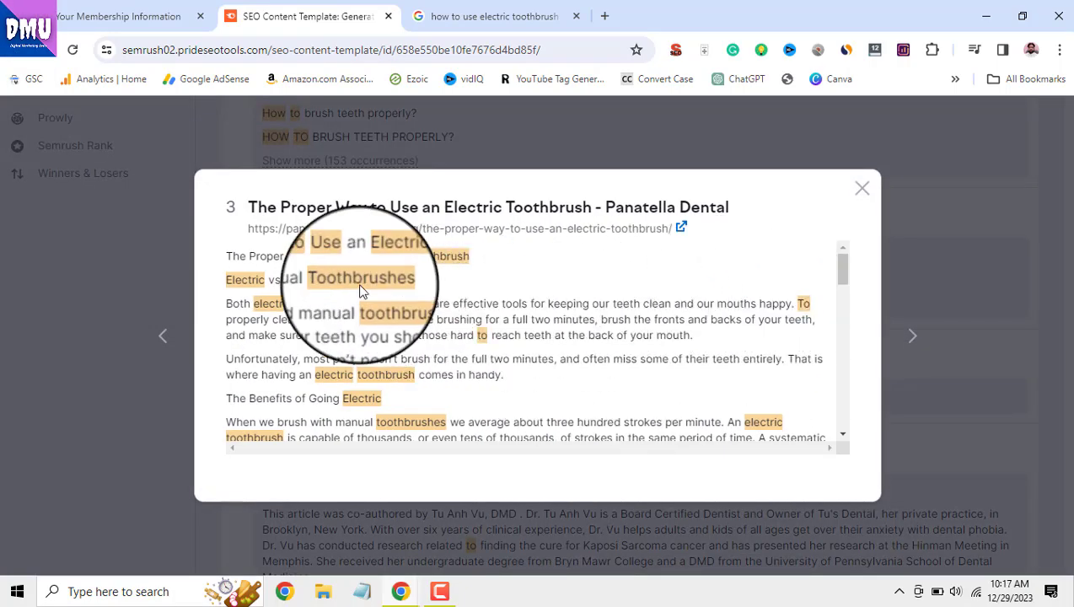
{"action": "left_click_drag", "start_coordinate": [470, 258], "coordinate": [249, 256]}
{"action": "left_click_drag", "start_coordinate": [367, 293], "coordinate": [487, 326]}
{"action": "scroll", "coordinate": [422, 337], "scroll_direction": "down", "scroll_amount": 1}
{"action": "left_click_drag", "start_coordinate": [384, 321], "coordinate": [230, 319]}
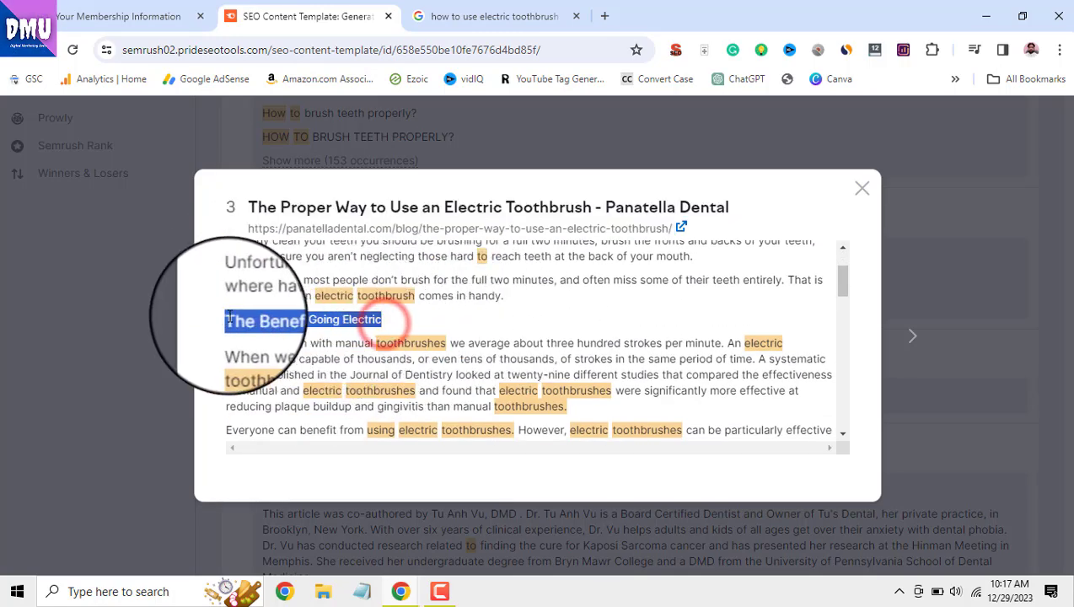
{"action": "scroll", "coordinate": [456, 325], "scroll_direction": "down", "scroll_amount": 5}
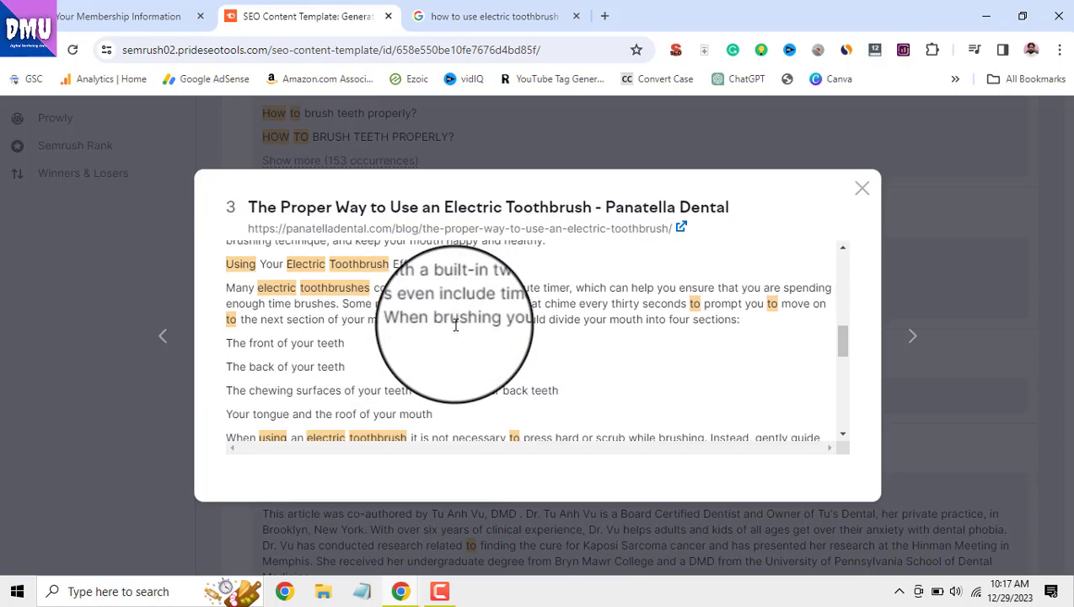
{"action": "scroll", "coordinate": [455, 326], "scroll_direction": "down", "scroll_amount": 1}
{"action": "scroll", "coordinate": [452, 332], "scroll_direction": "down", "scroll_amount": 1}
{"action": "left_click", "coordinate": [860, 188]}
- Review the Basic recommendations below the competitor list, highlighting the section heading and the optimal page title length
{"action": "scroll", "coordinate": [608, 321], "scroll_direction": "down", "scroll_amount": 6}
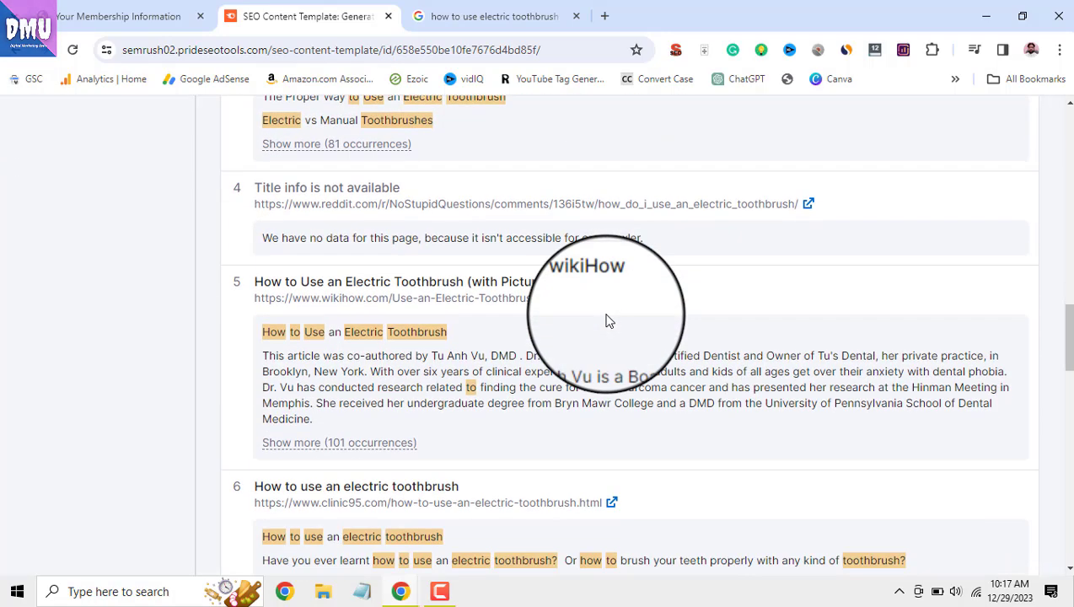
{"action": "scroll", "coordinate": [609, 320], "scroll_direction": "down", "scroll_amount": 6}
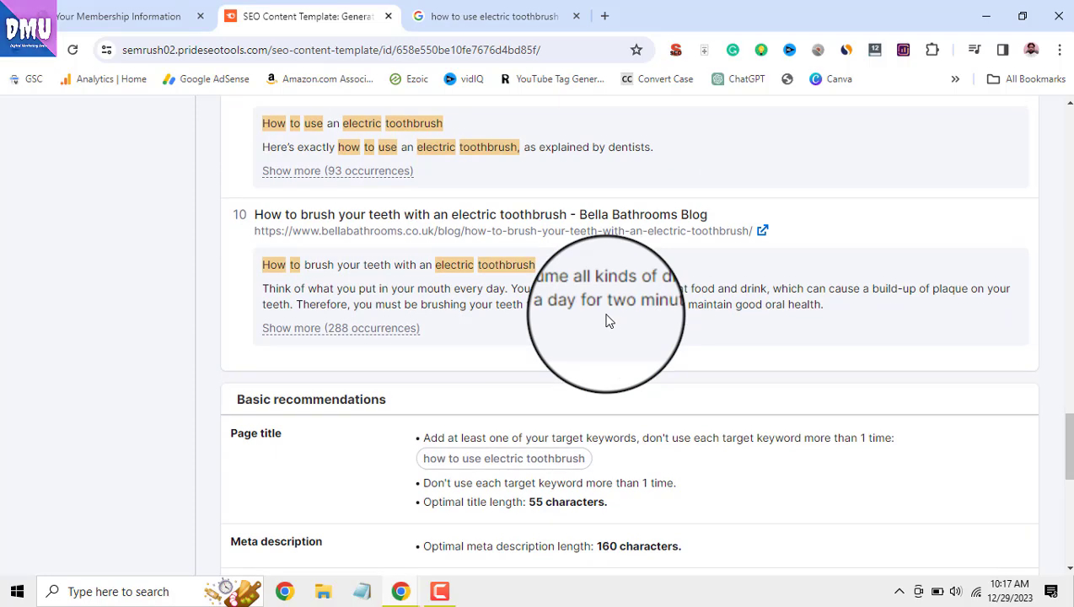
{"action": "scroll", "coordinate": [608, 320], "scroll_direction": "down", "scroll_amount": 3}
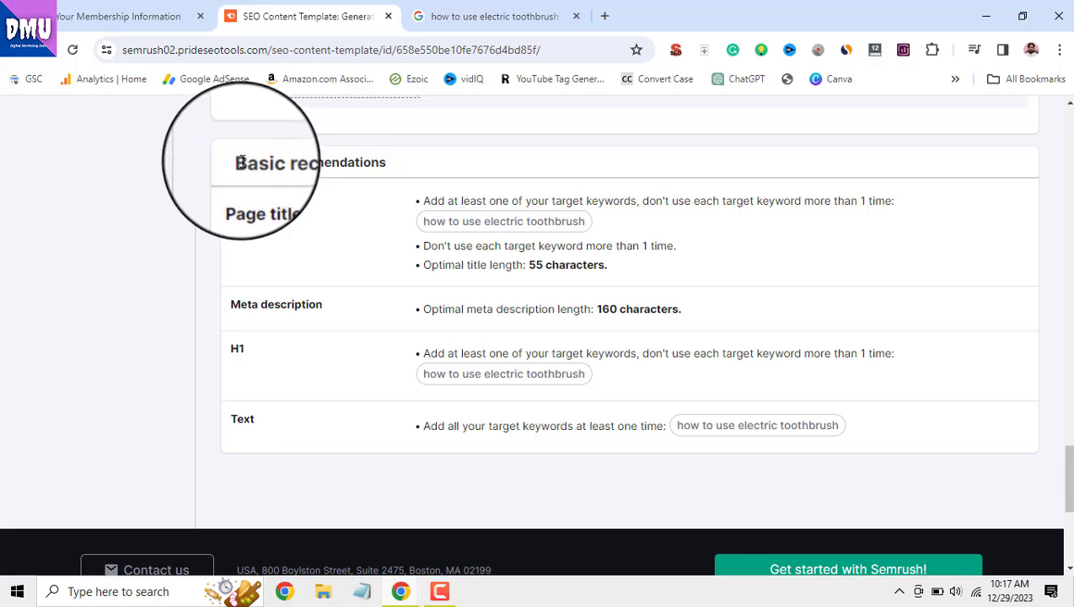
{"action": "left_click_drag", "start_coordinate": [240, 162], "coordinate": [385, 158]}
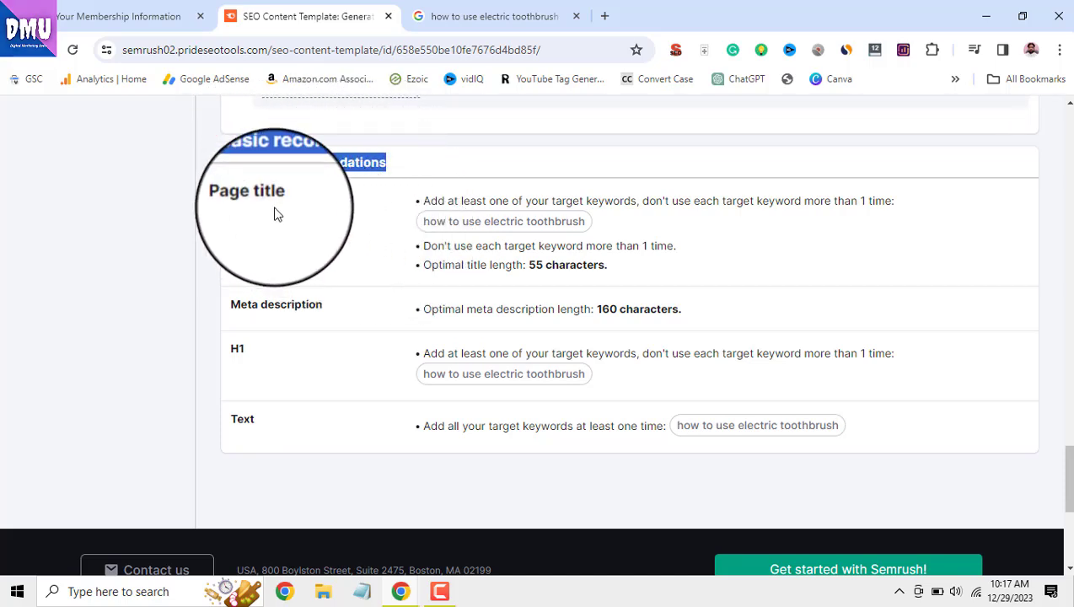
{"action": "left_click_drag", "start_coordinate": [532, 266], "coordinate": [614, 276]}
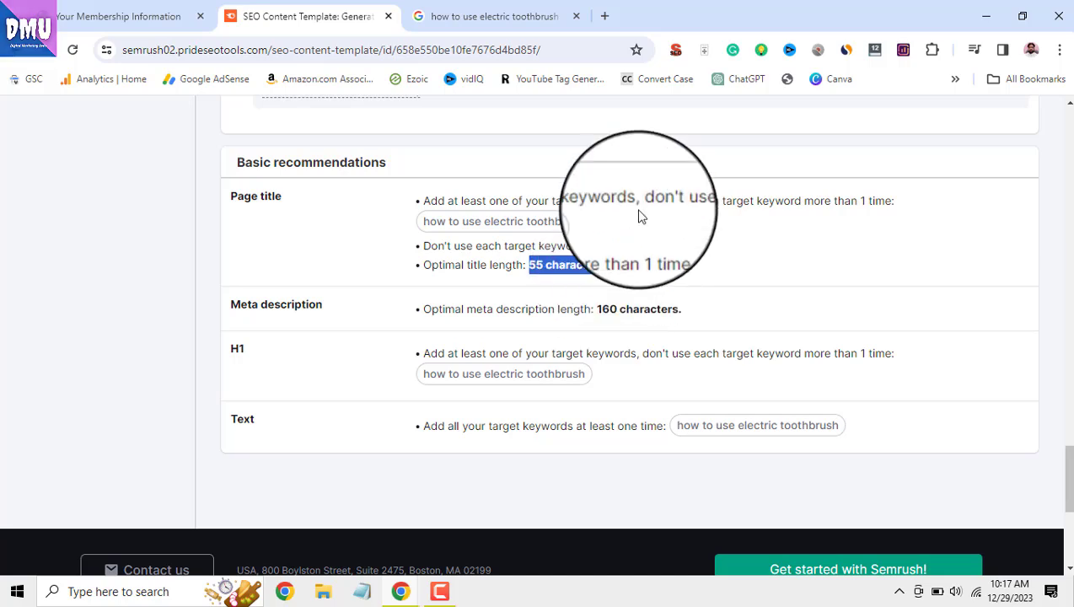
- Open HigherVisibility's Google SERP Snippet Optimization Tool in a new browser tab and find its snippet form
{"action": "left_click", "coordinate": [604, 16]}
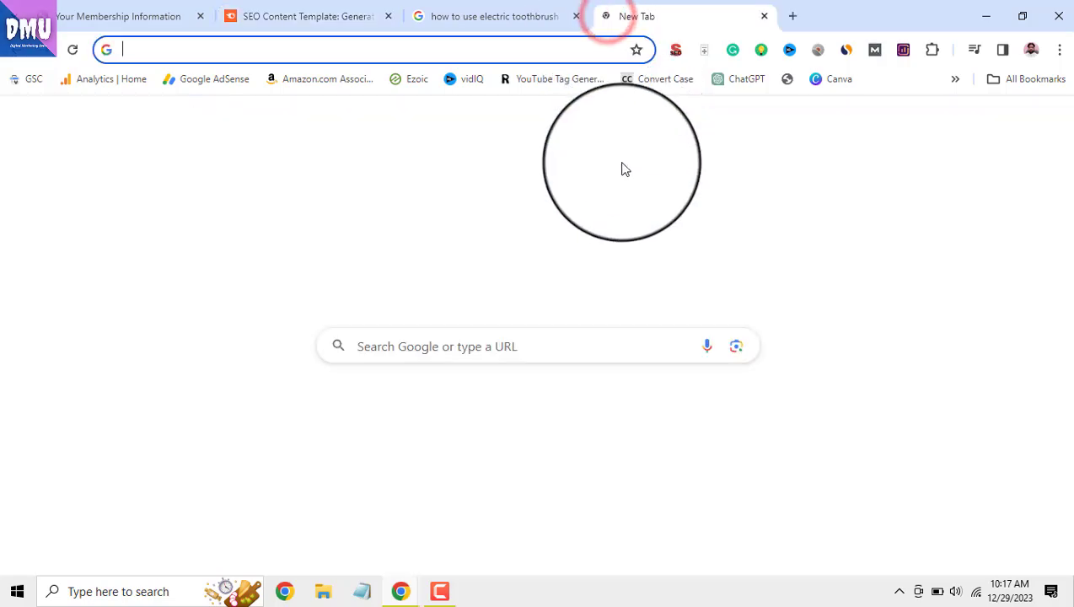
{"action": "type", "text": "google"}
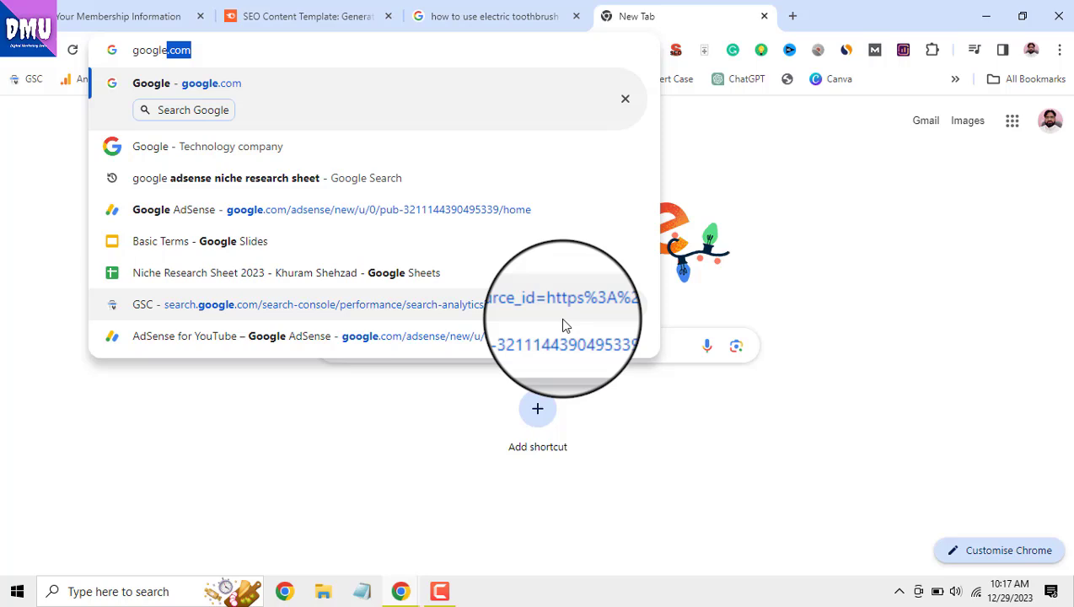
{"action": "type", "text": " sn"}
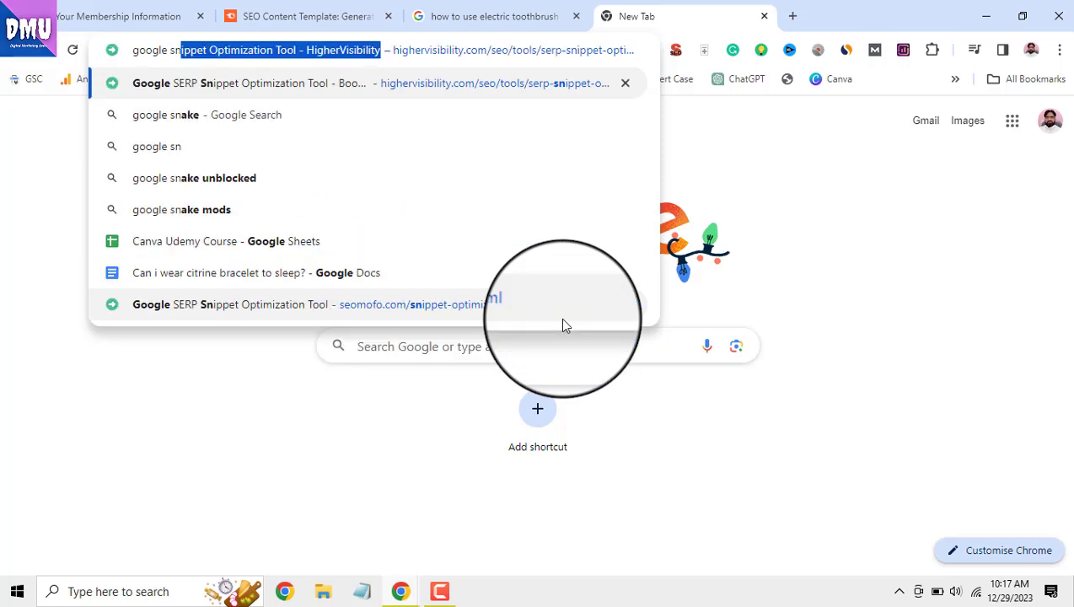
{"action": "key", "text": "Return"}
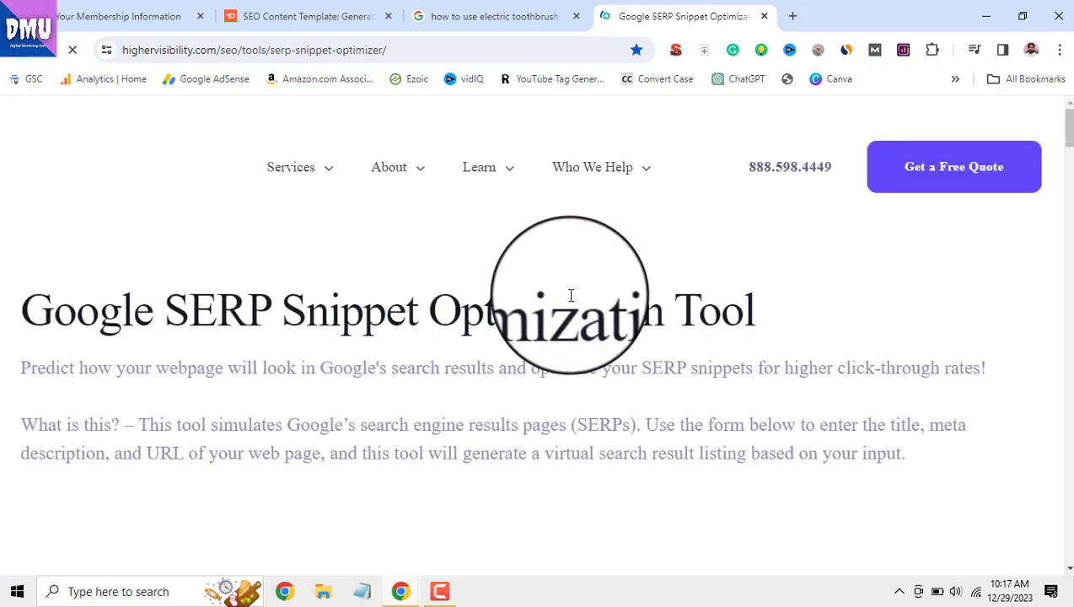
{"action": "scroll", "coordinate": [571, 298], "scroll_direction": "down", "scroll_amount": 5}
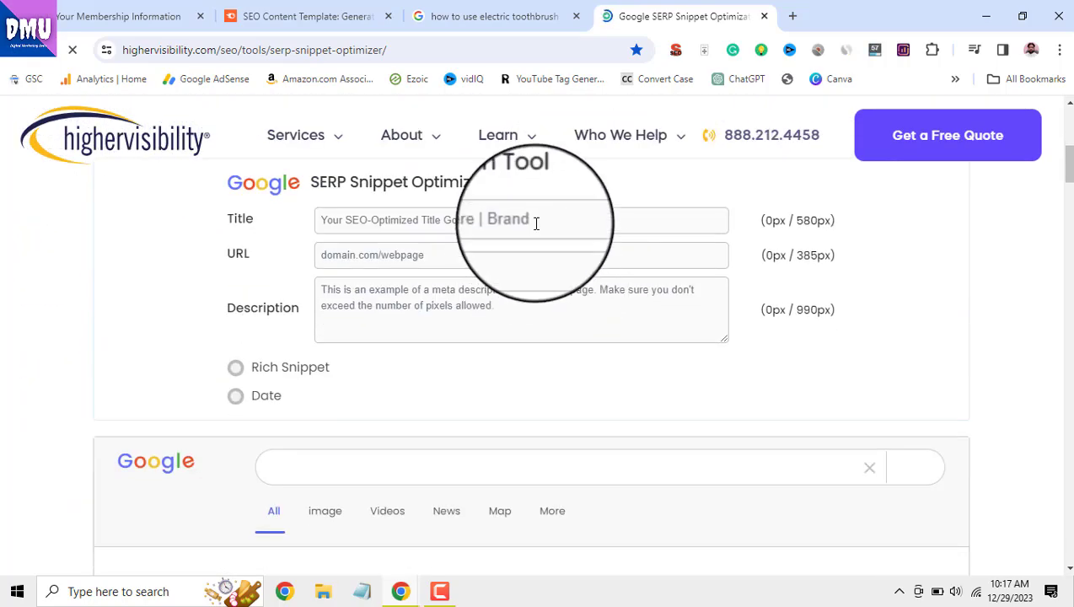
- Set the snippet title to "how to use electric toothbrush" and check the simulated Google result
{"action": "left_click", "coordinate": [536, 222]}
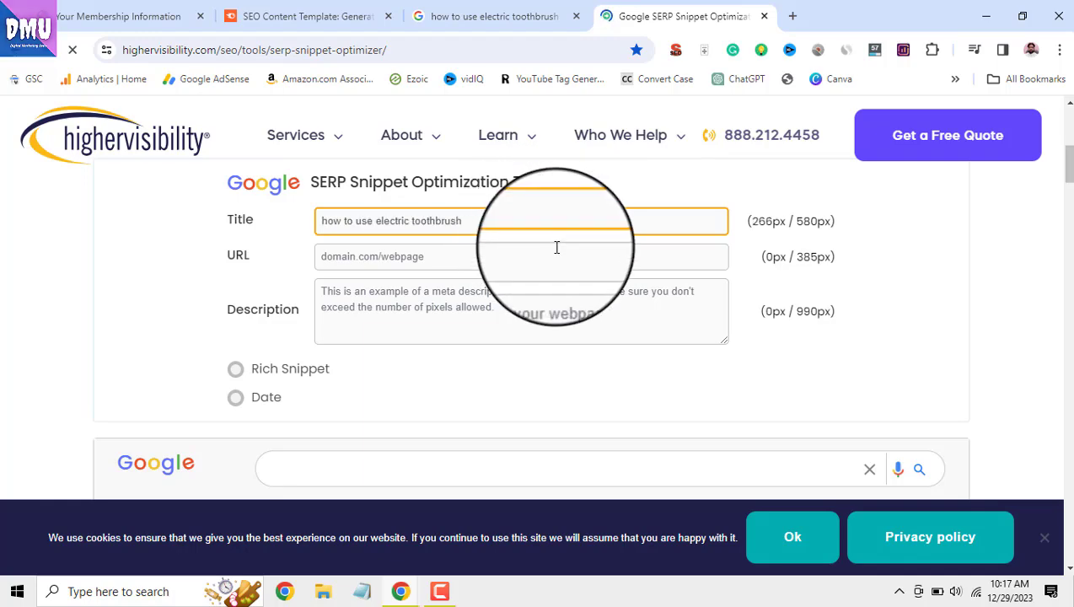
{"action": "type", "text": "h"}
{"action": "scroll", "coordinate": [556, 253], "scroll_direction": "down", "scroll_amount": 3}
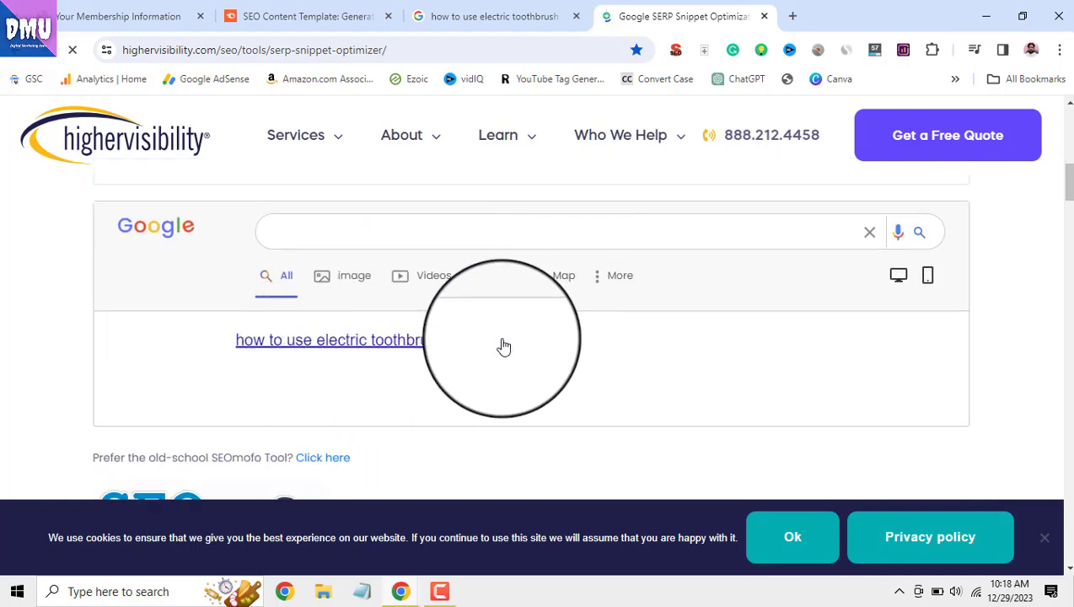
- Look over the snippet form's description field and highlight the optimal meta description length in Semrush's Basic recommendations
{"action": "scroll", "coordinate": [489, 345], "scroll_direction": "up", "scroll_amount": 4}
{"action": "scroll", "coordinate": [572, 297], "scroll_direction": "down", "scroll_amount": 2}
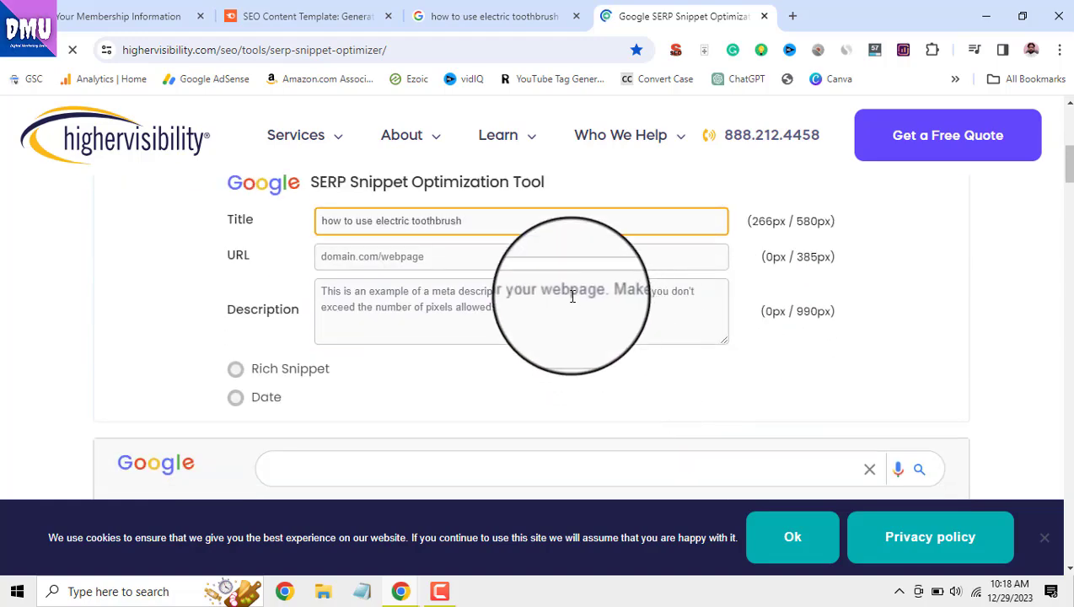
{"action": "left_click", "coordinate": [571, 295]}
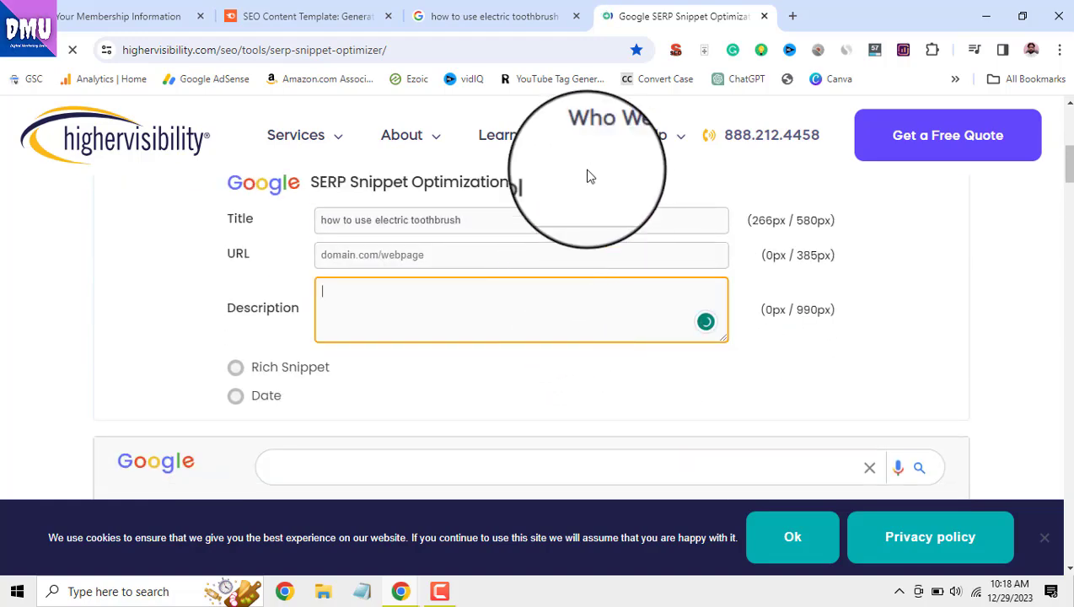
{"action": "left_click", "coordinate": [321, 19]}
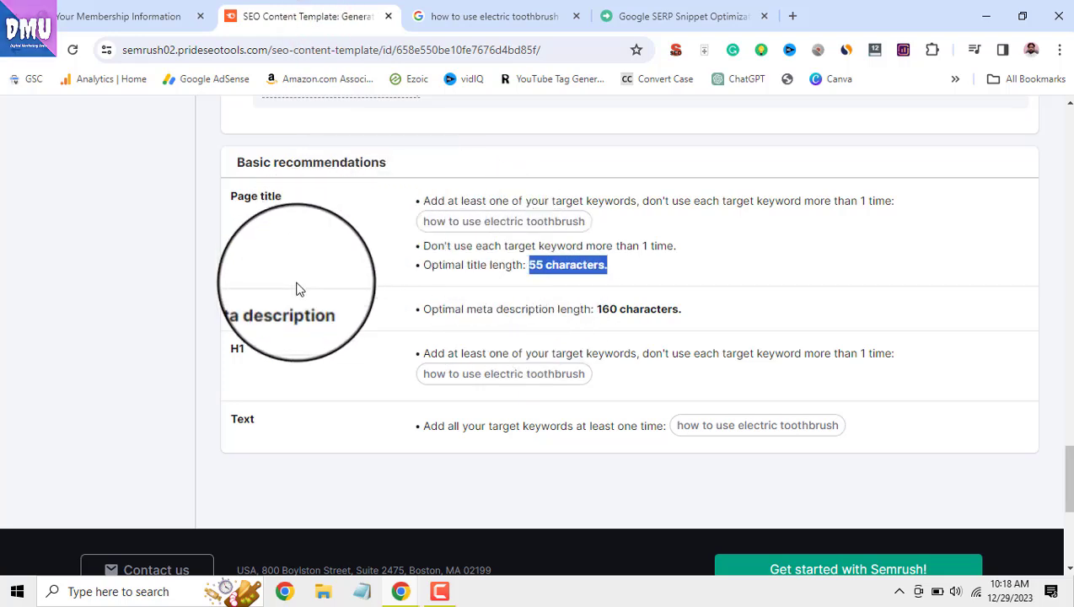
{"action": "left_click_drag", "start_coordinate": [597, 310], "coordinate": [685, 311]}
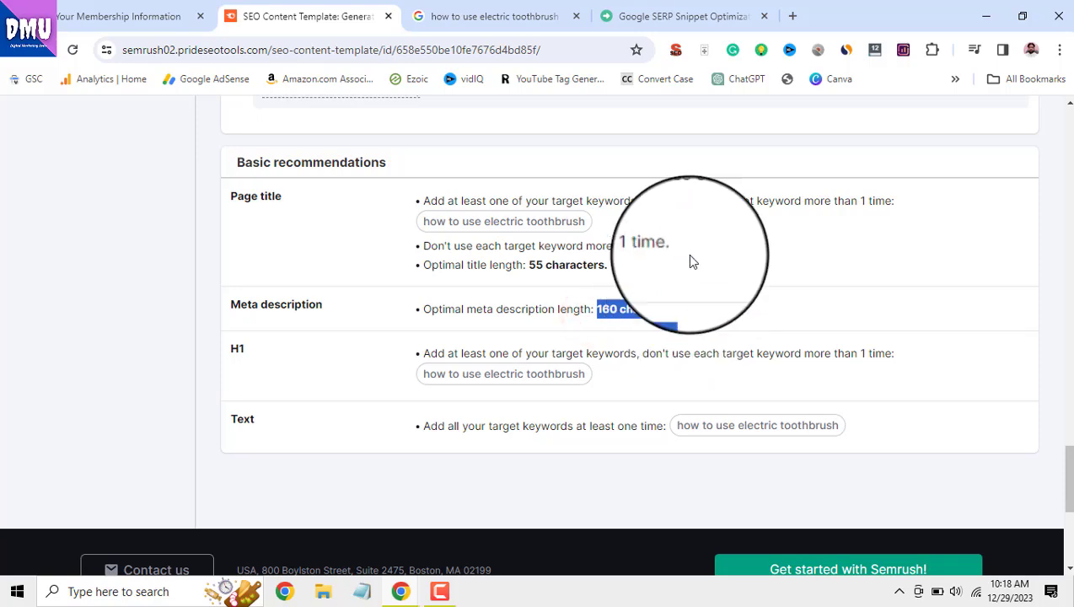
- Set the snippet description to "how to use electric toothbrush" in the SERP snippet tool and check the simulated Google result
{"action": "left_click", "coordinate": [675, 16]}
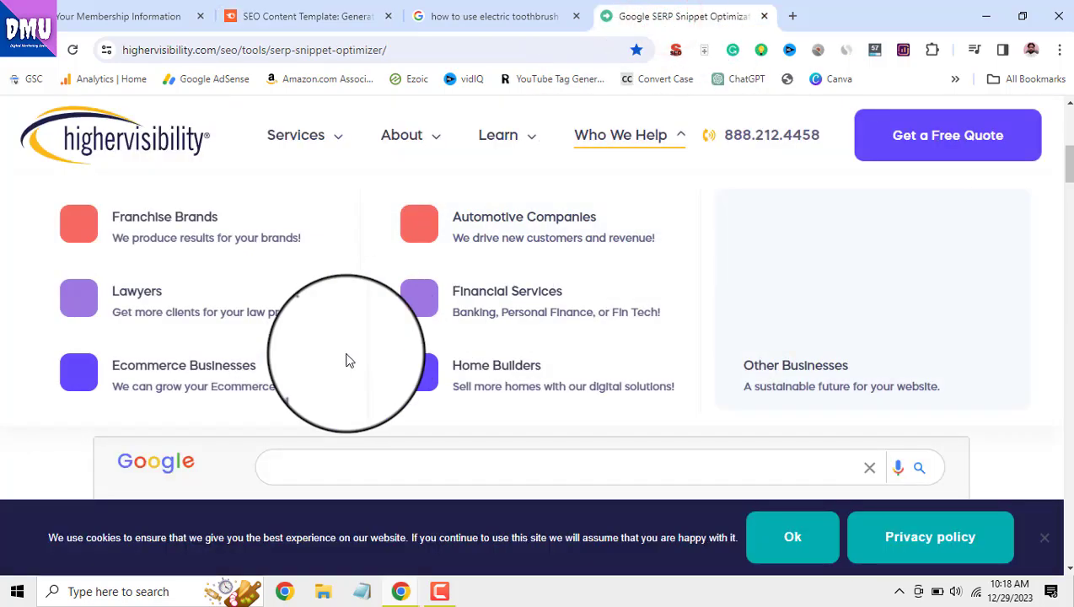
{"action": "left_click", "coordinate": [445, 310]}
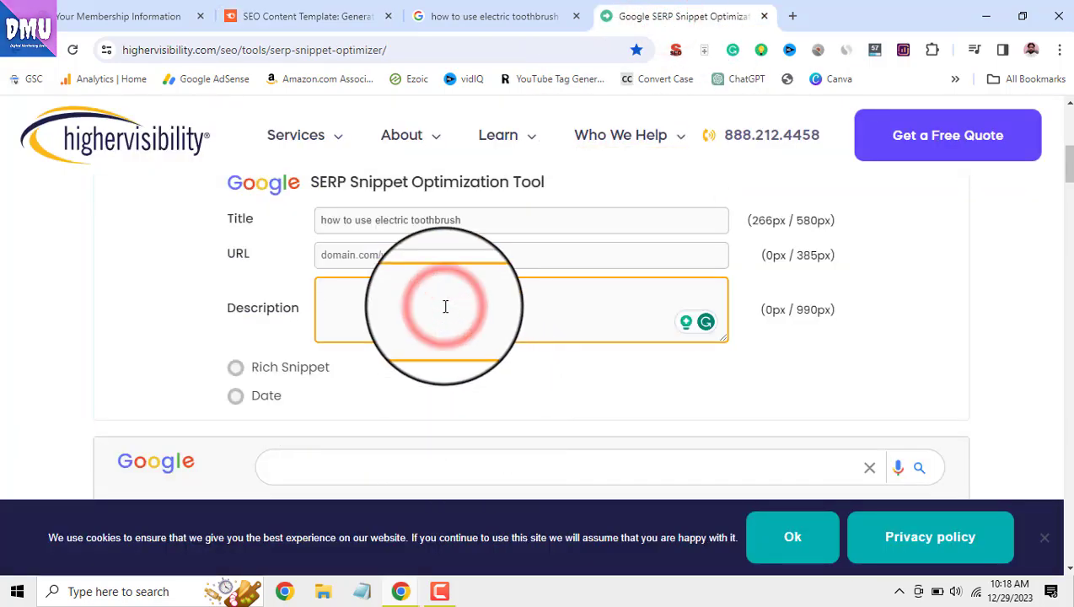
{"action": "scroll", "coordinate": [446, 307], "scroll_direction": "down", "scroll_amount": 1}
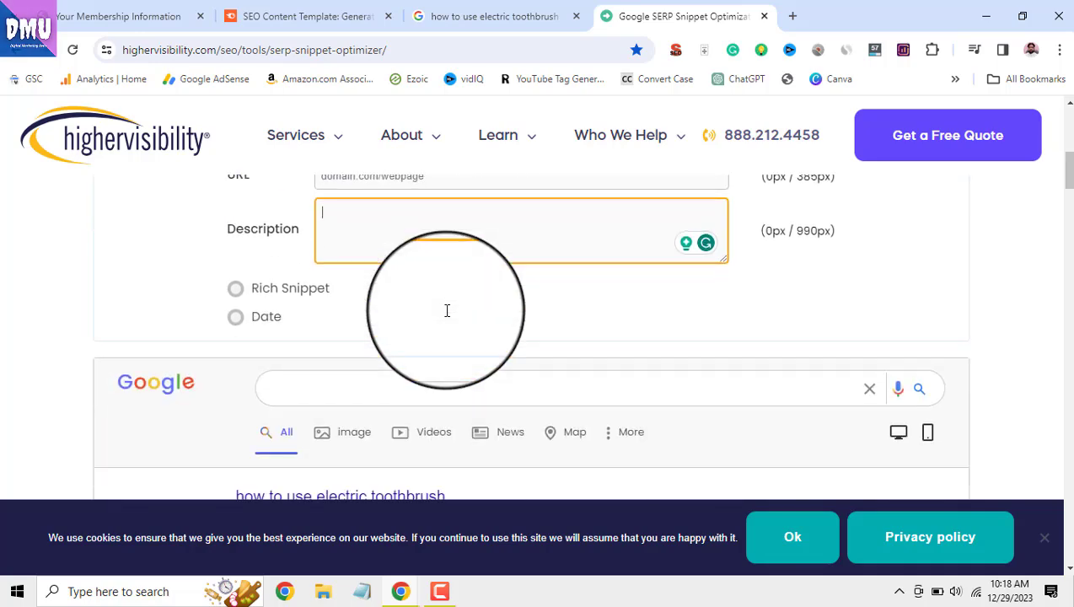
{"action": "type", "text": "how to use electric toothbrush"}
{"action": "scroll", "coordinate": [446, 286], "scroll_direction": "down", "scroll_amount": 3}
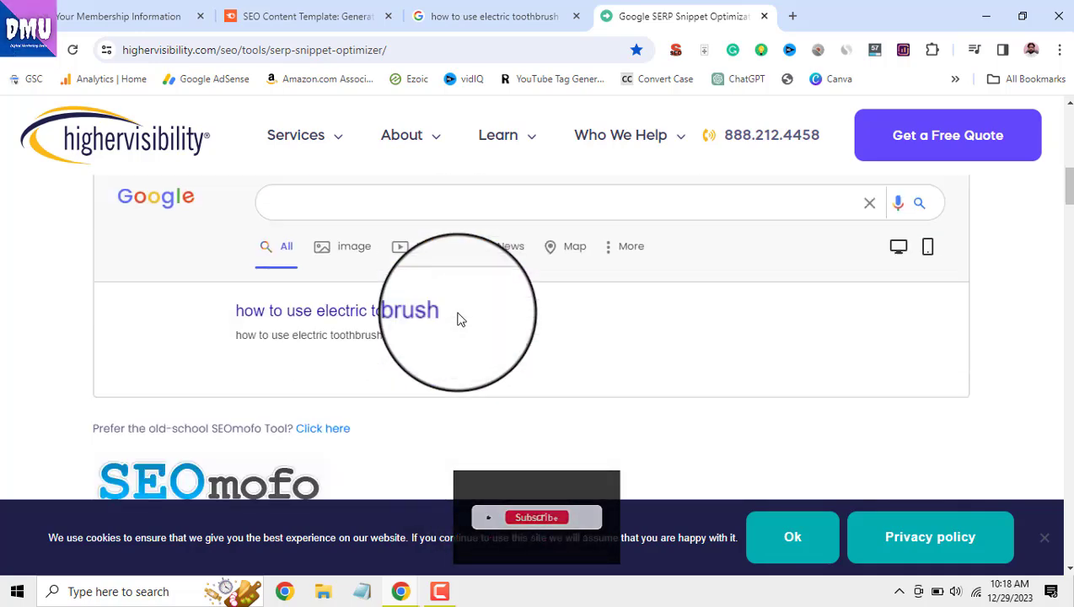
- Find the Oral-B listing in the Google results for "how to use electric toothbrush" and highlight its description
{"action": "left_click", "coordinate": [472, 18]}
{"action": "scroll", "coordinate": [456, 300], "scroll_direction": "down", "scroll_amount": 4}
{"action": "scroll", "coordinate": [455, 299], "scroll_direction": "down", "scroll_amount": 5}
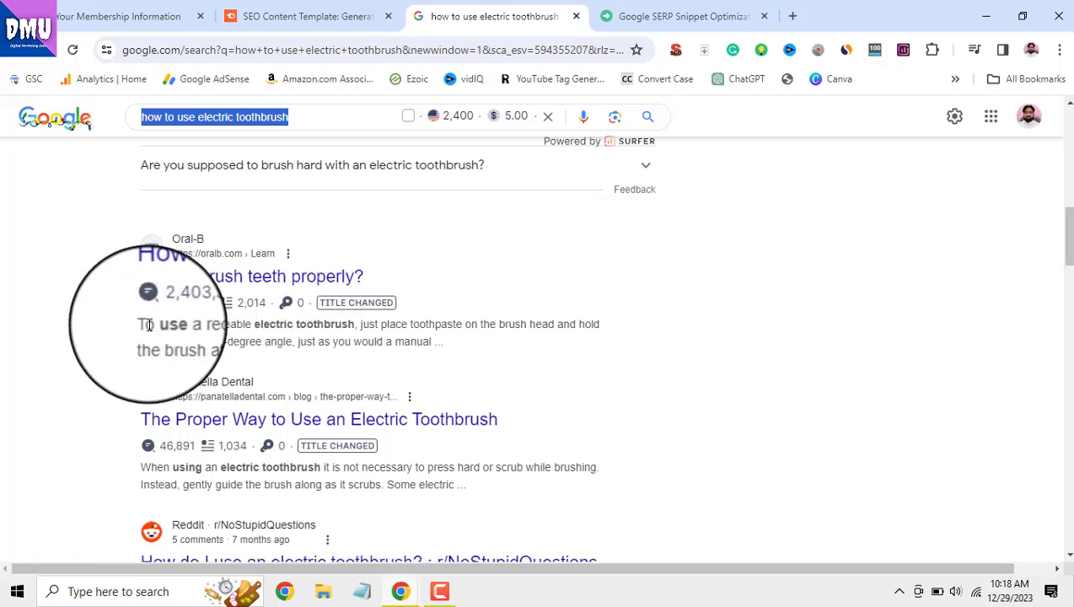
{"action": "left_click_drag", "start_coordinate": [143, 325], "coordinate": [498, 349]}
- Highlight the Panatella Dental result's description, count its characters with Word Counter Plus and close the count
{"action": "scroll", "coordinate": [498, 349], "scroll_direction": "down", "scroll_amount": 2}
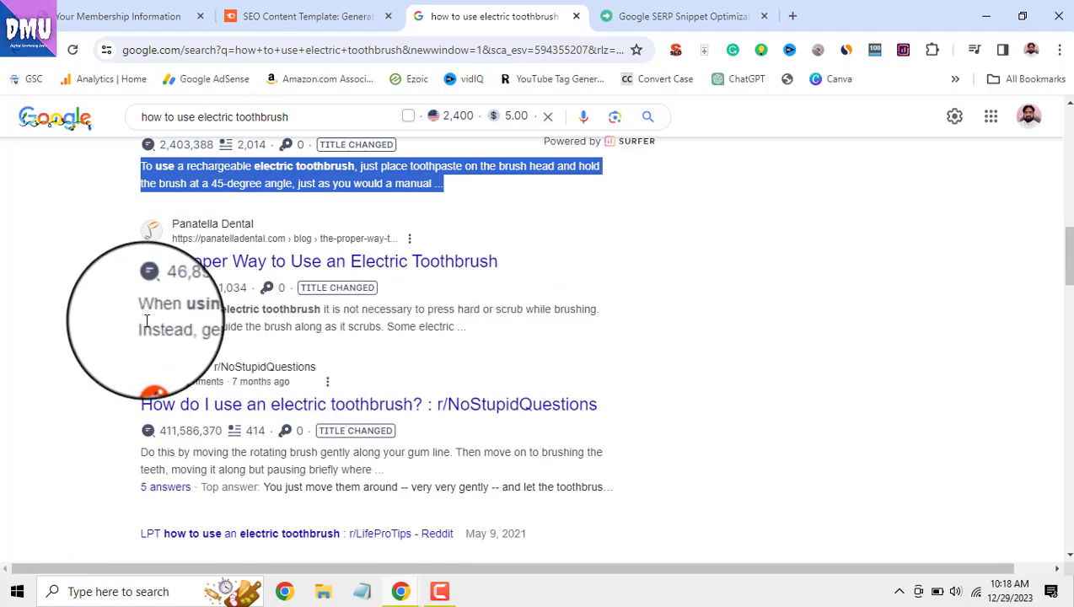
{"action": "left_click_drag", "start_coordinate": [140, 317], "coordinate": [426, 333]}
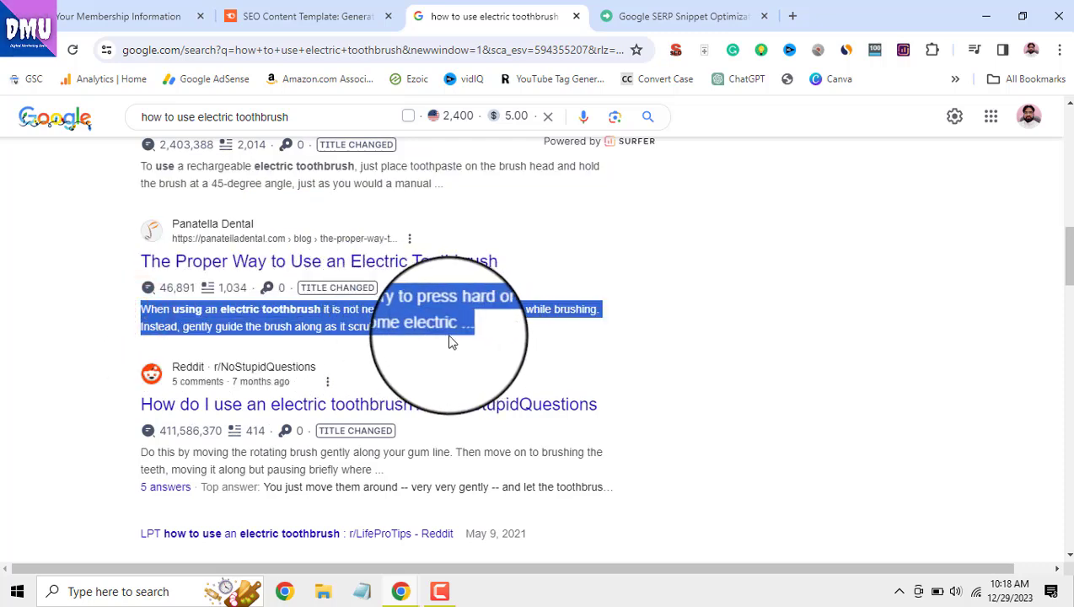
{"action": "right_click", "coordinate": [453, 331]}
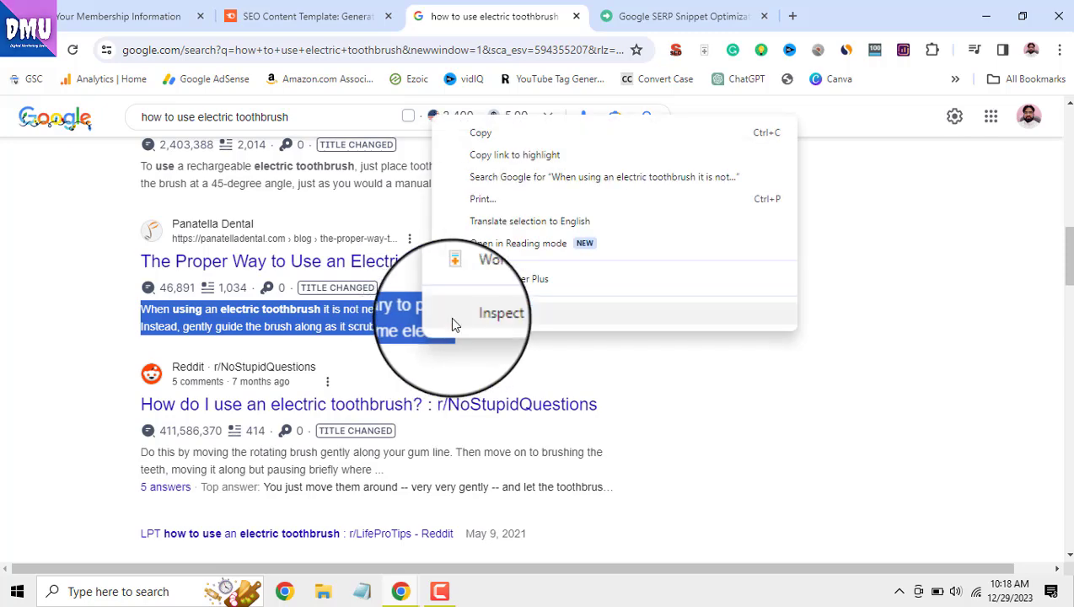
{"action": "left_click", "coordinate": [477, 291]}
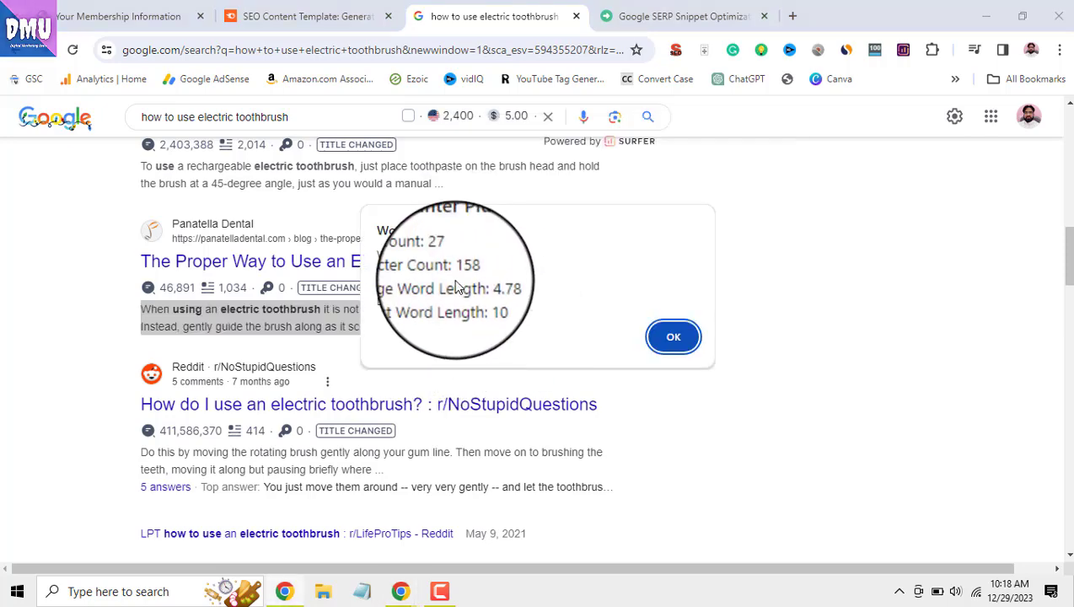
{"action": "left_click", "coordinate": [666, 336]}
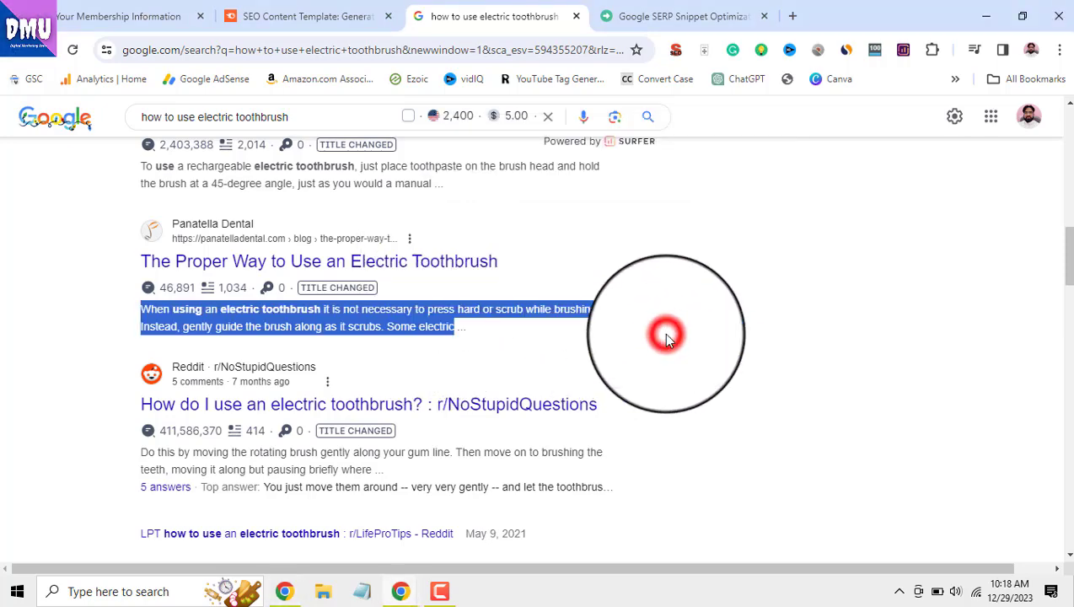
- Return to Semrush's Basic recommendations and highlight how often a target keyword may be used in the H1
{"action": "left_click", "coordinate": [356, 16]}
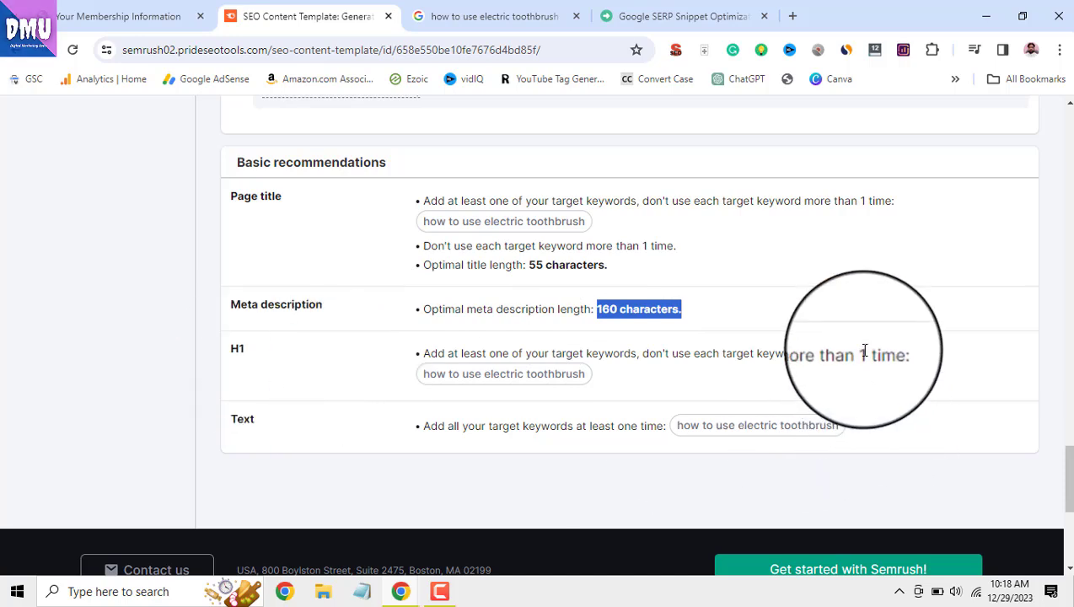
{"action": "left_click_drag", "start_coordinate": [860, 353], "coordinate": [899, 361]}
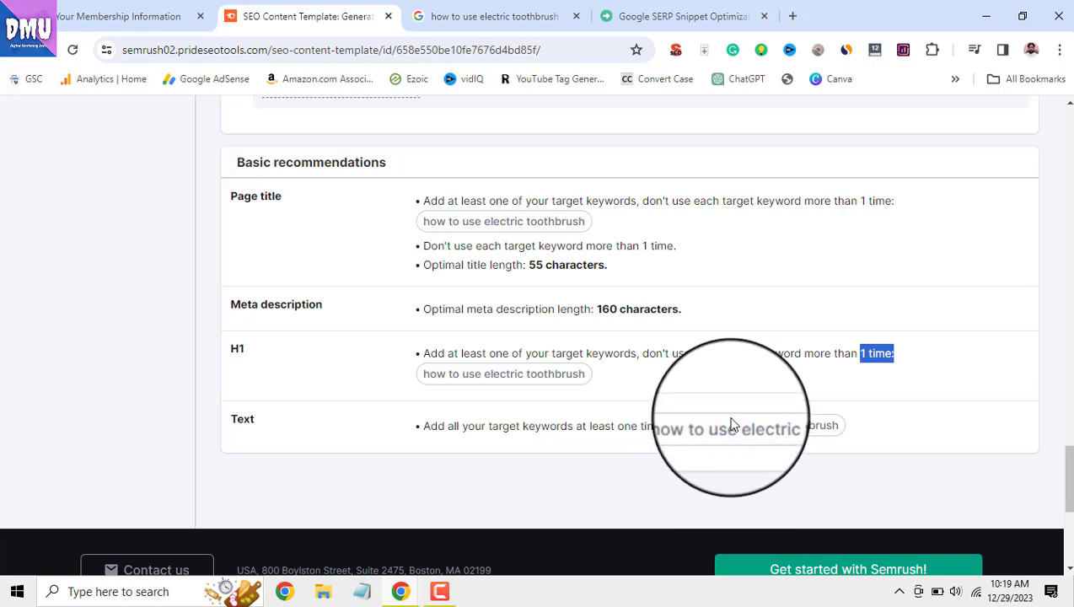
- Show the SEO Content Template's Real-time Content Check and look over its recommendation card
{"action": "scroll", "coordinate": [732, 424], "scroll_direction": "up", "scroll_amount": 1}
{"action": "scroll", "coordinate": [732, 425], "scroll_direction": "up", "scroll_amount": 15}
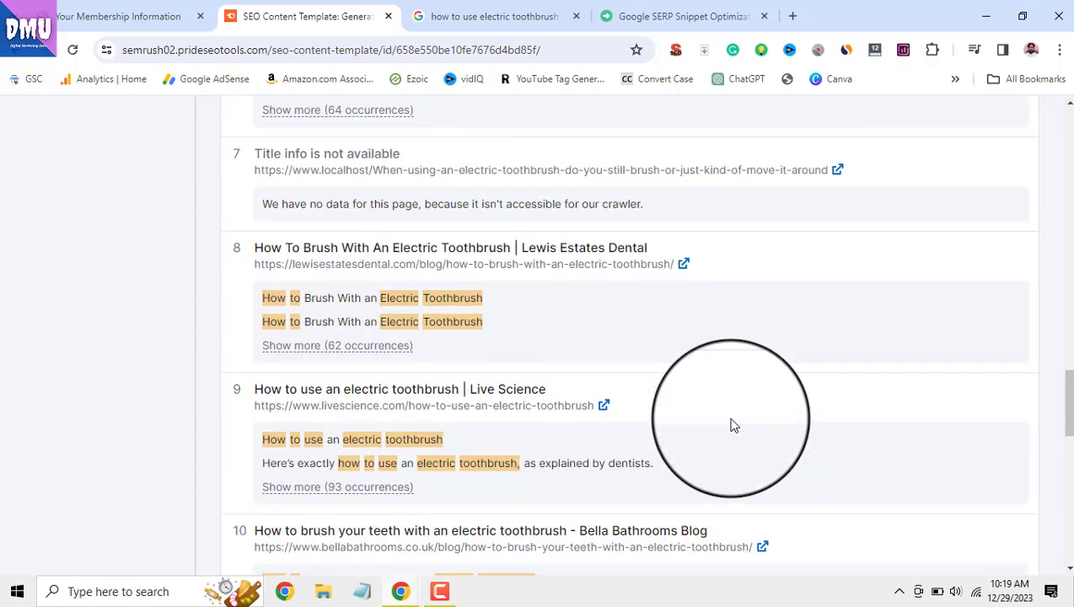
{"action": "scroll", "coordinate": [732, 424], "scroll_direction": "up", "scroll_amount": 15}
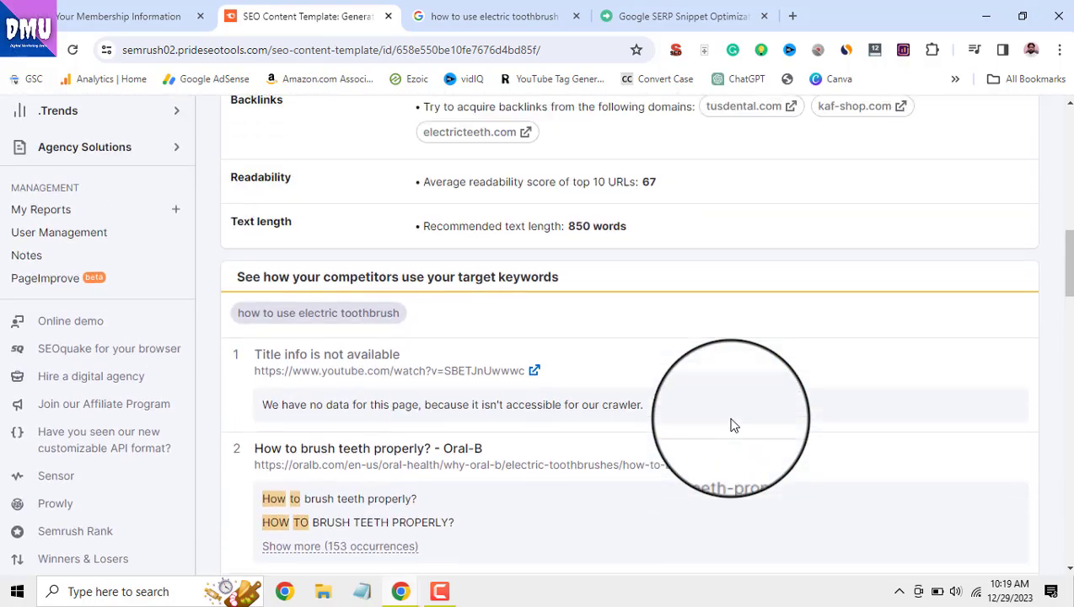
{"action": "scroll", "coordinate": [732, 424], "scroll_direction": "up", "scroll_amount": 6}
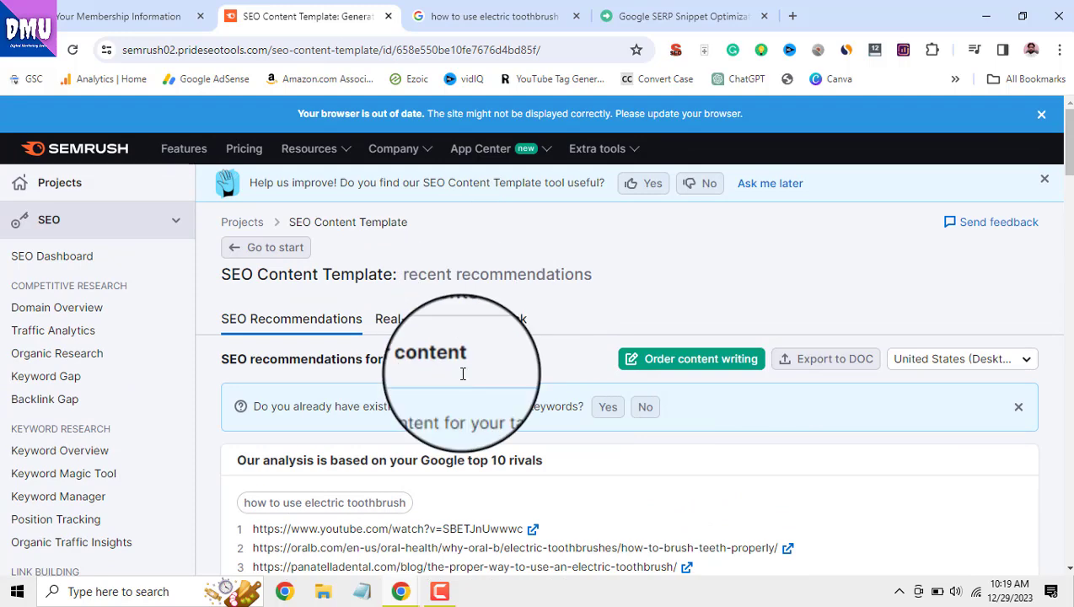
{"action": "left_click", "coordinate": [451, 323]}
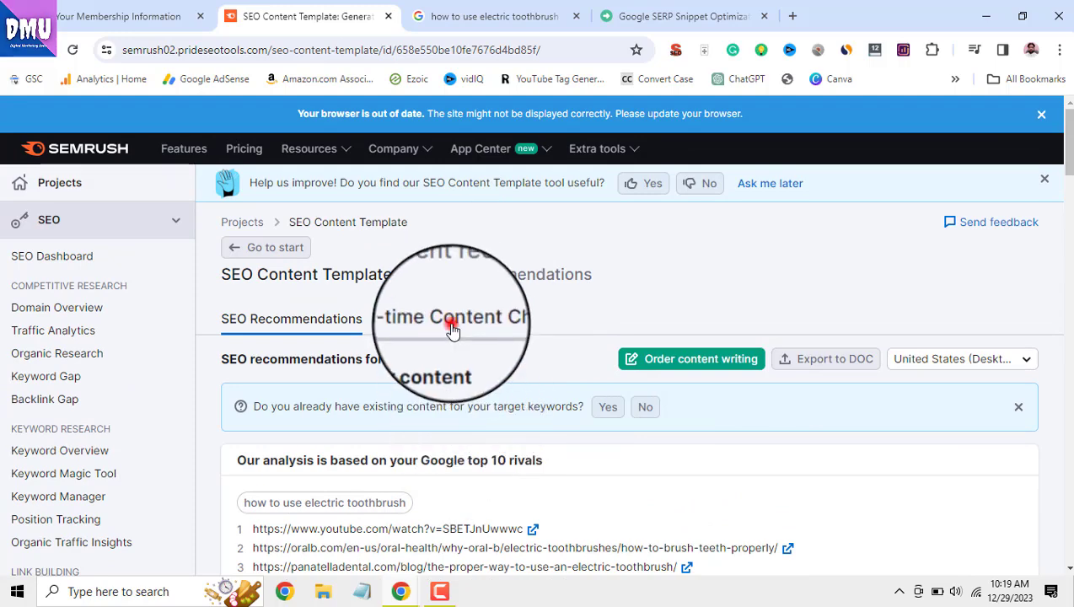
{"action": "scroll", "coordinate": [523, 417], "scroll_direction": "down", "scroll_amount": 2}
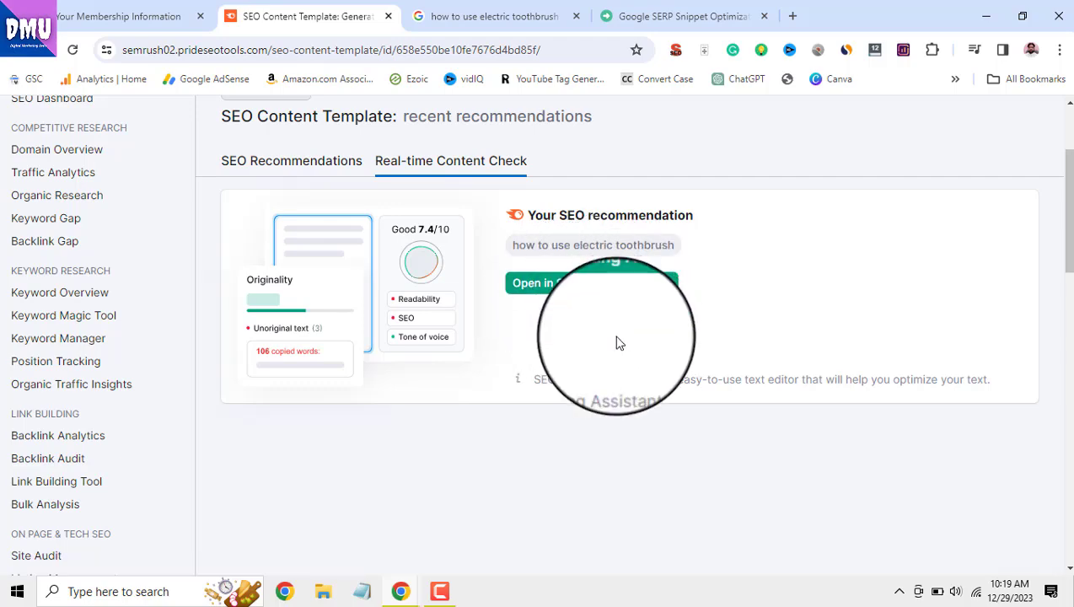
- Revisit the SEO Recommendations, return to the Real-time Content Check and open the "how to use electric toothbrush" recommendation in SEO Writing Assistant
{"action": "scroll", "coordinate": [617, 354], "scroll_direction": "up", "scroll_amount": 1}
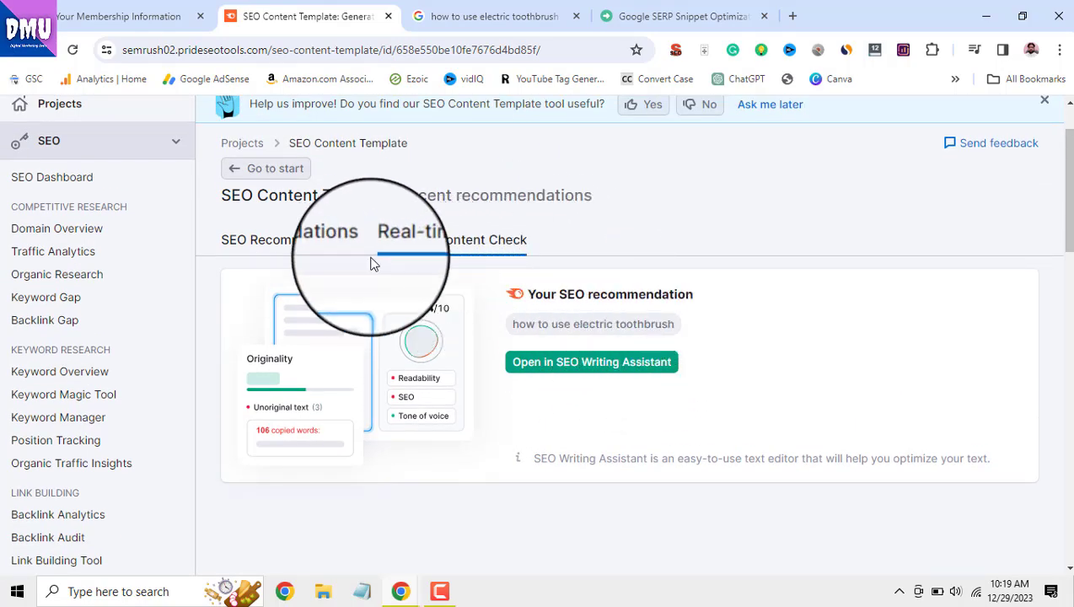
{"action": "left_click", "coordinate": [344, 241]}
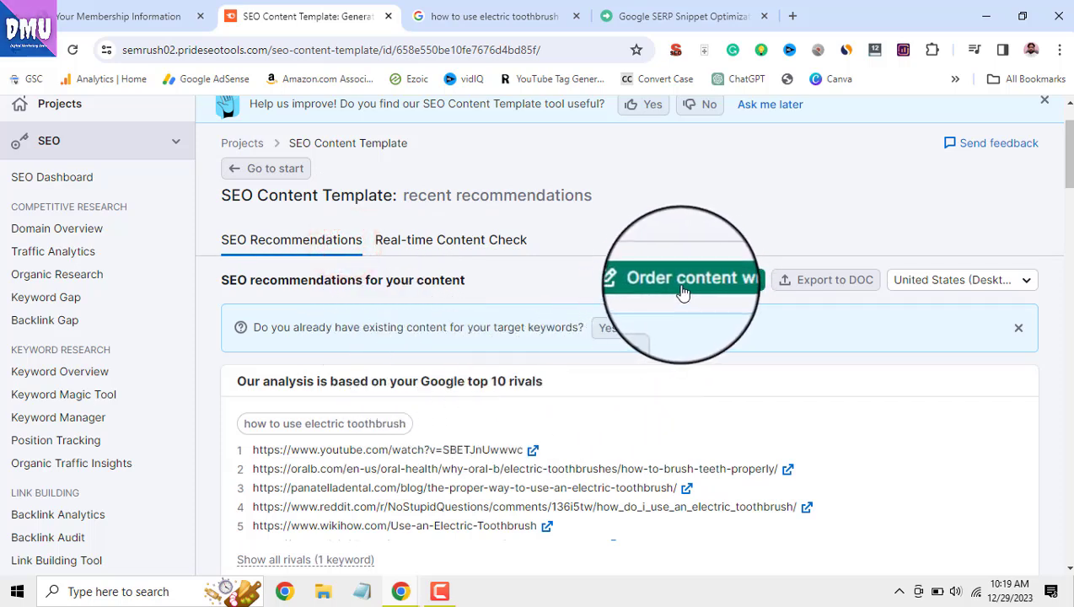
{"action": "left_click", "coordinate": [504, 245]}
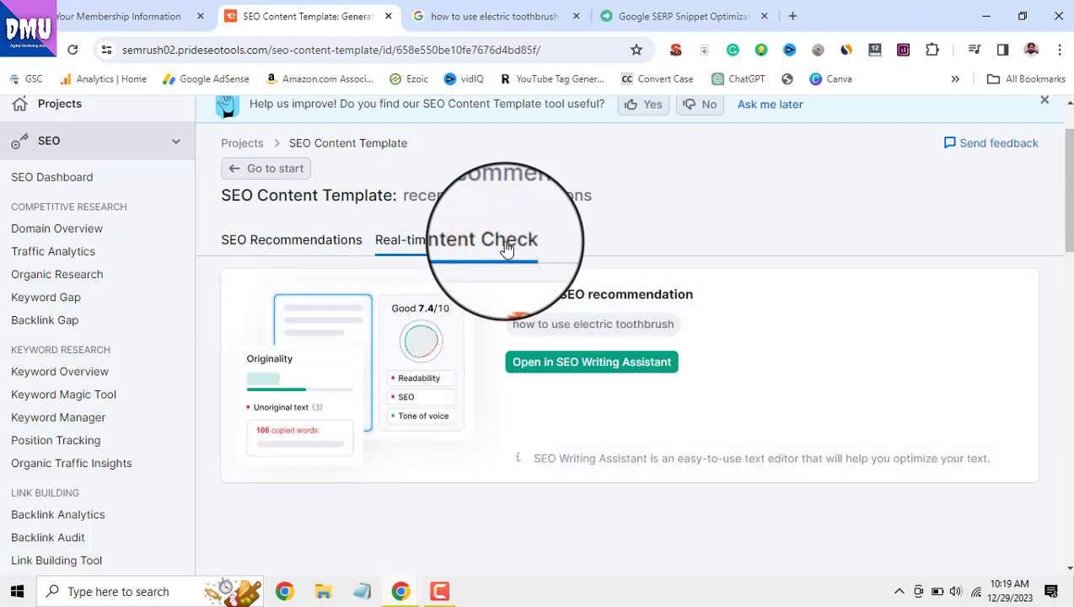
{"action": "left_click", "coordinate": [557, 372]}
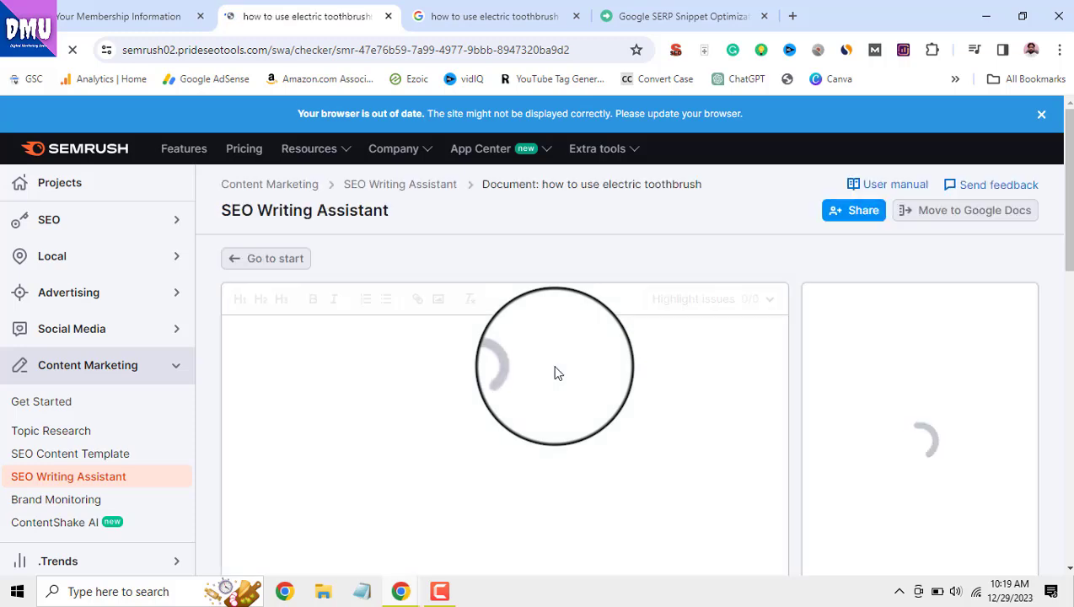
- Look over the writing assistant's empty editor and score panel, and start importing text from the web
{"action": "scroll", "coordinate": [554, 373], "scroll_direction": "down", "scroll_amount": 1}
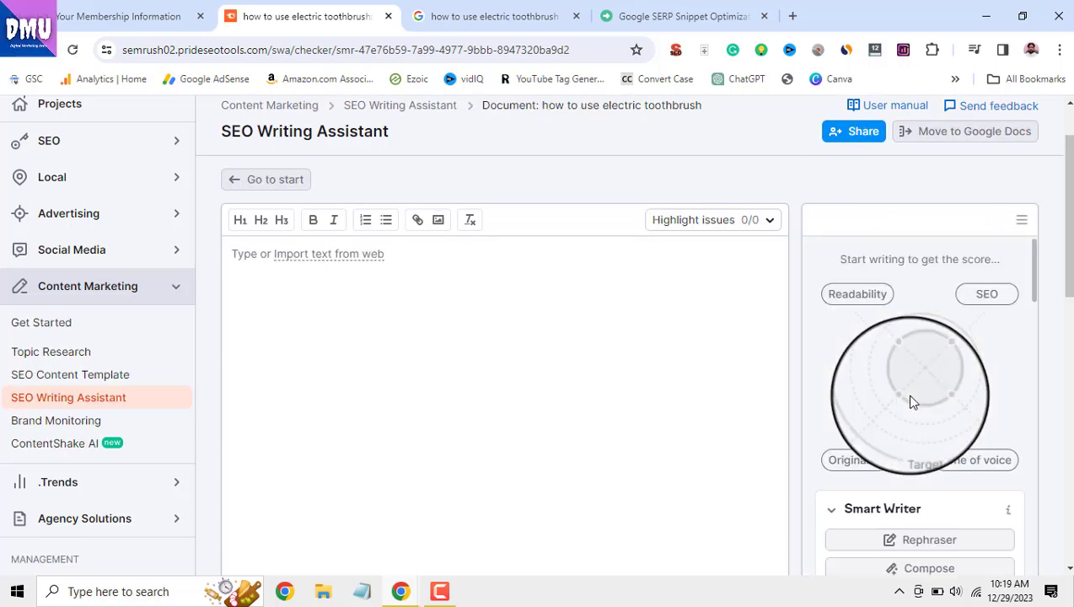
{"action": "scroll", "coordinate": [910, 402], "scroll_direction": "down", "scroll_amount": 1}
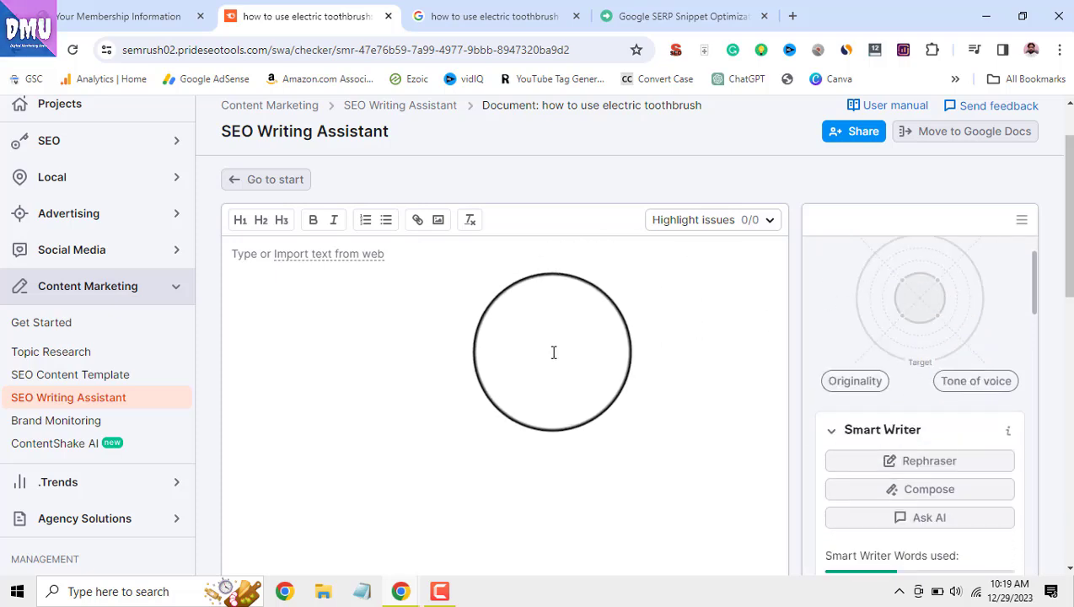
{"action": "scroll", "coordinate": [399, 292], "scroll_direction": "up", "scroll_amount": 1}
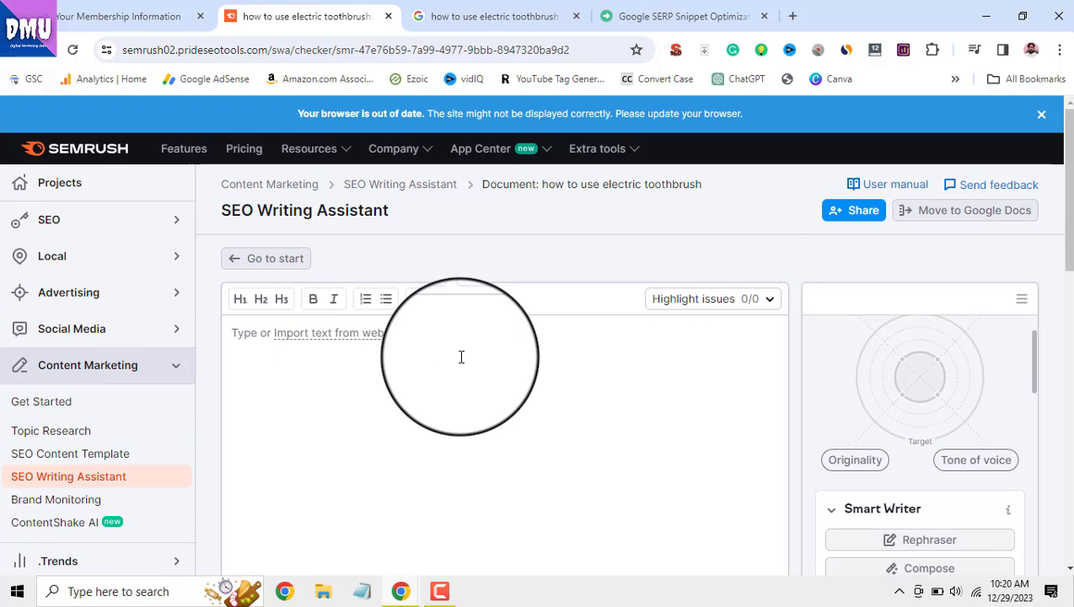
{"action": "left_click", "coordinate": [375, 340]}
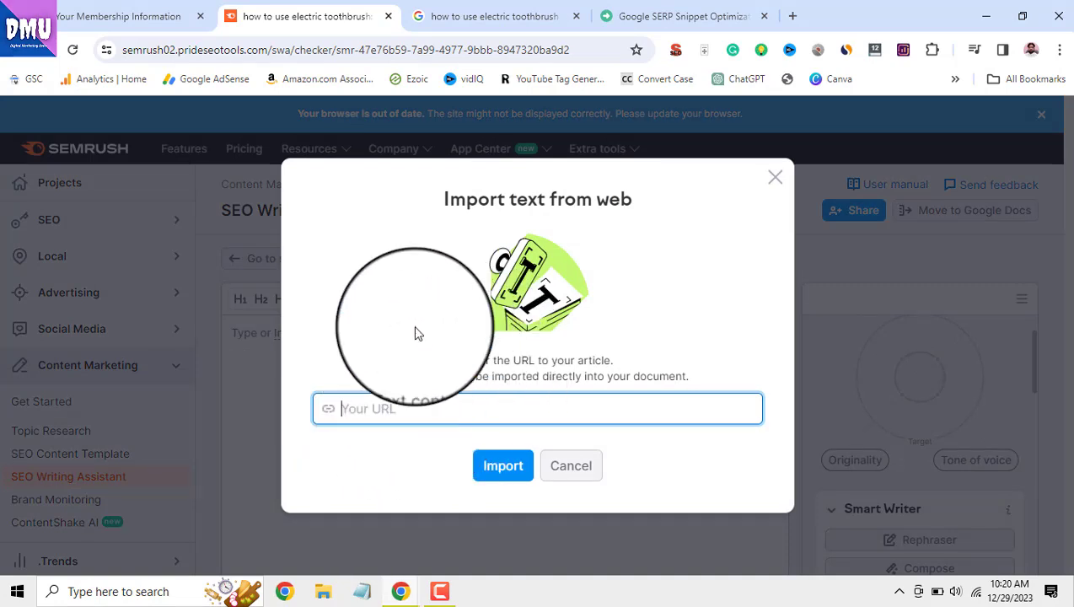
- Find Oral-B's "How to brush teeth properly?" result on Google, open the article and look through it
{"action": "left_click", "coordinate": [445, 17]}
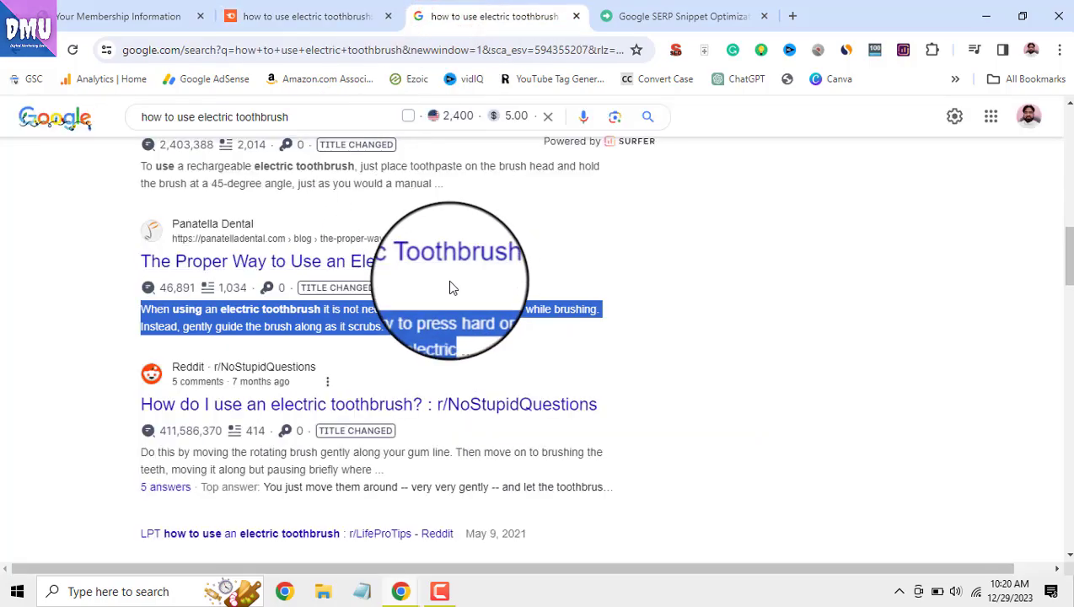
{"action": "scroll", "coordinate": [448, 287], "scroll_direction": "up", "scroll_amount": 5}
{"action": "scroll", "coordinate": [454, 305], "scroll_direction": "up", "scroll_amount": 3}
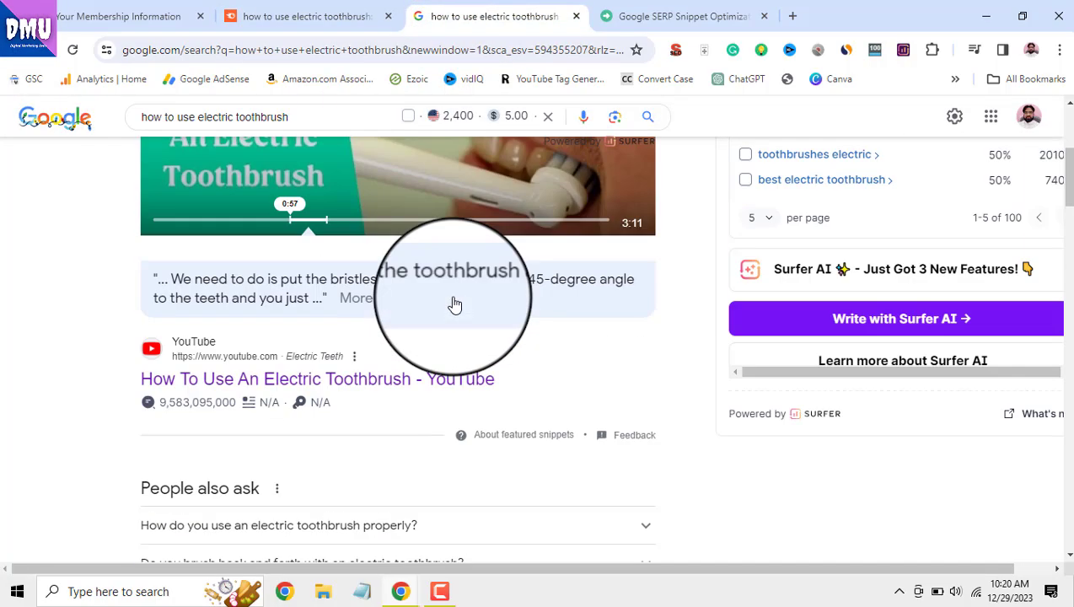
{"action": "scroll", "coordinate": [453, 312], "scroll_direction": "up", "scroll_amount": 4}
{"action": "scroll", "coordinate": [453, 312], "scroll_direction": "down", "scroll_amount": 6}
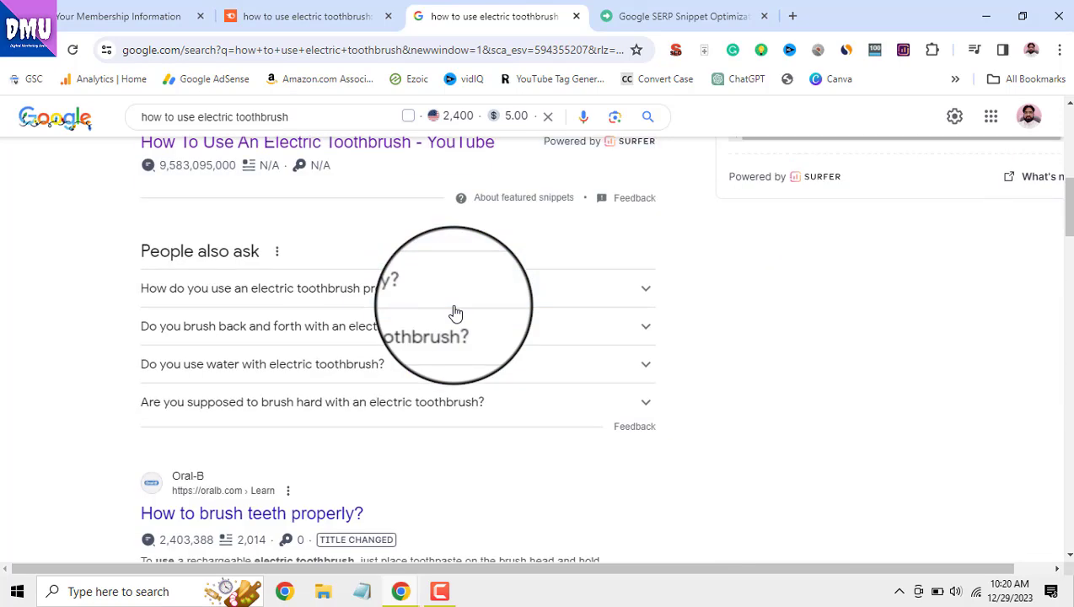
{"action": "scroll", "coordinate": [240, 278], "scroll_direction": "down", "scroll_amount": 2}
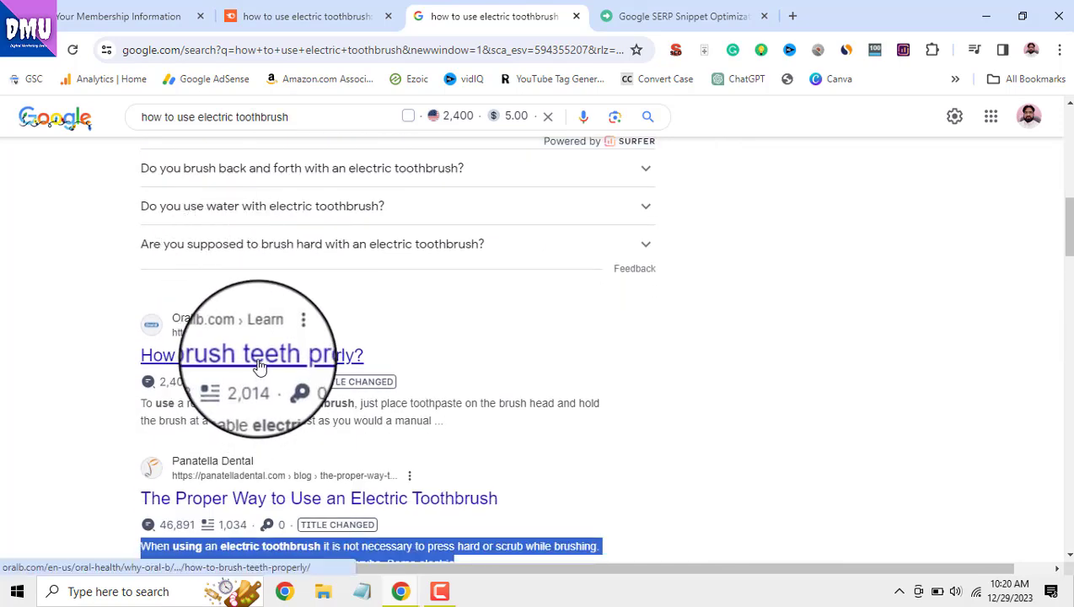
{"action": "left_click", "coordinate": [260, 366]}
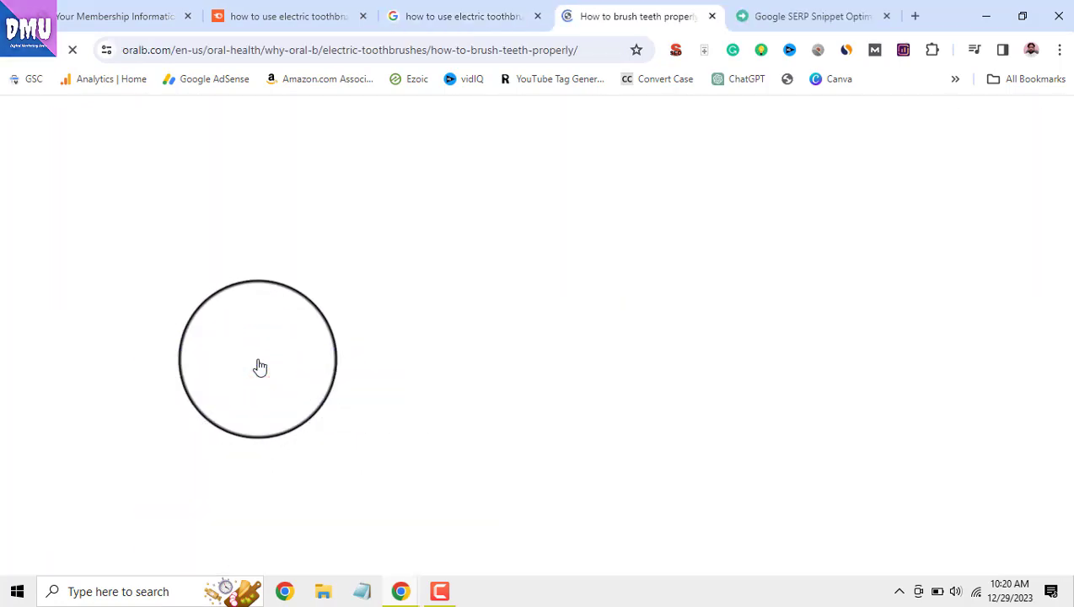
{"action": "scroll", "coordinate": [552, 367], "scroll_direction": "down", "scroll_amount": 4}
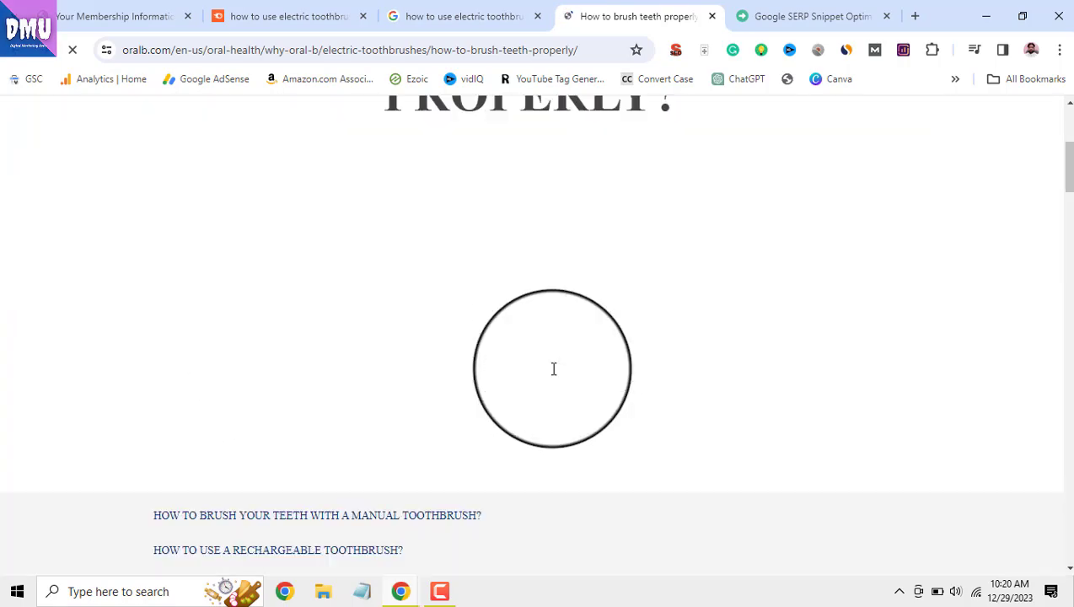
- Look through Oral-B's article, copy its link address from the Google results and import its text into SEO Writing Assistant
{"action": "scroll", "coordinate": [553, 369], "scroll_direction": "down", "scroll_amount": 15}
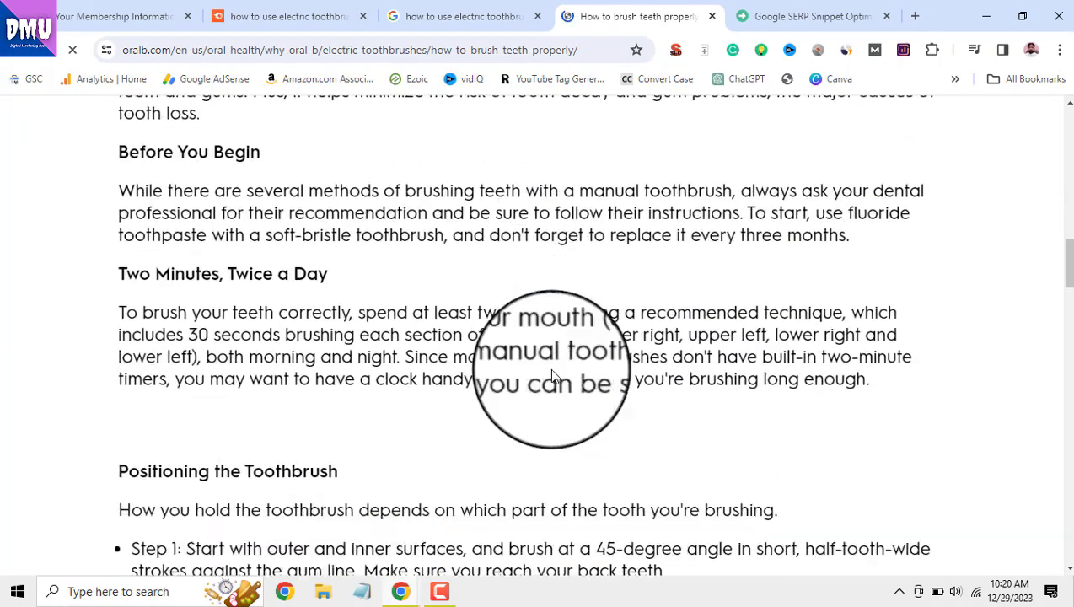
{"action": "scroll", "coordinate": [552, 367], "scroll_direction": "down", "scroll_amount": 1}
{"action": "scroll", "coordinate": [549, 320], "scroll_direction": "up", "scroll_amount": 1}
{"action": "left_click", "coordinate": [486, 51]}
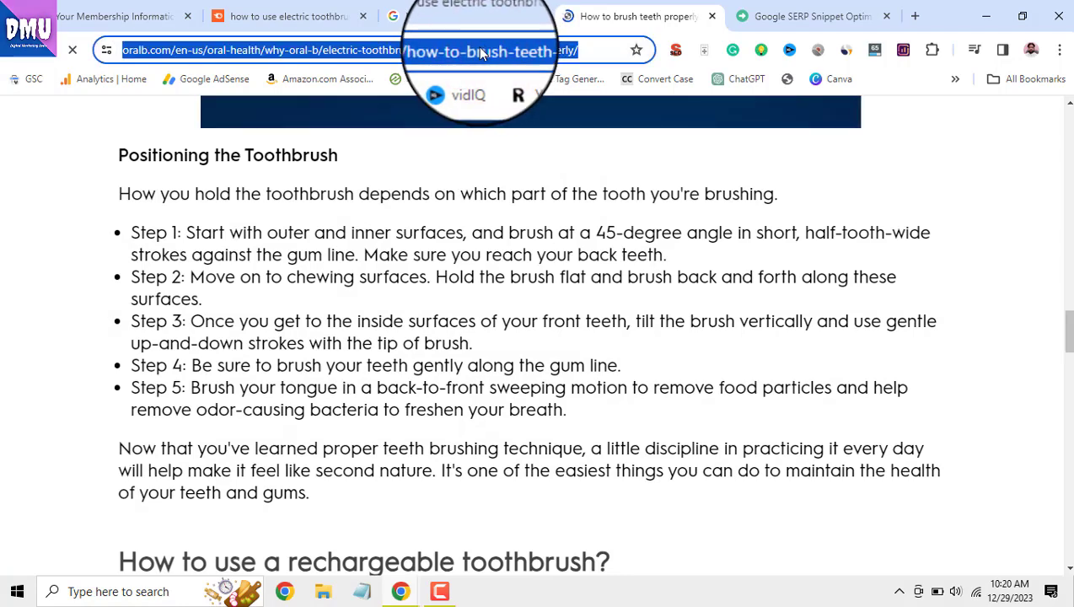
{"action": "left_click", "coordinate": [455, 16]}
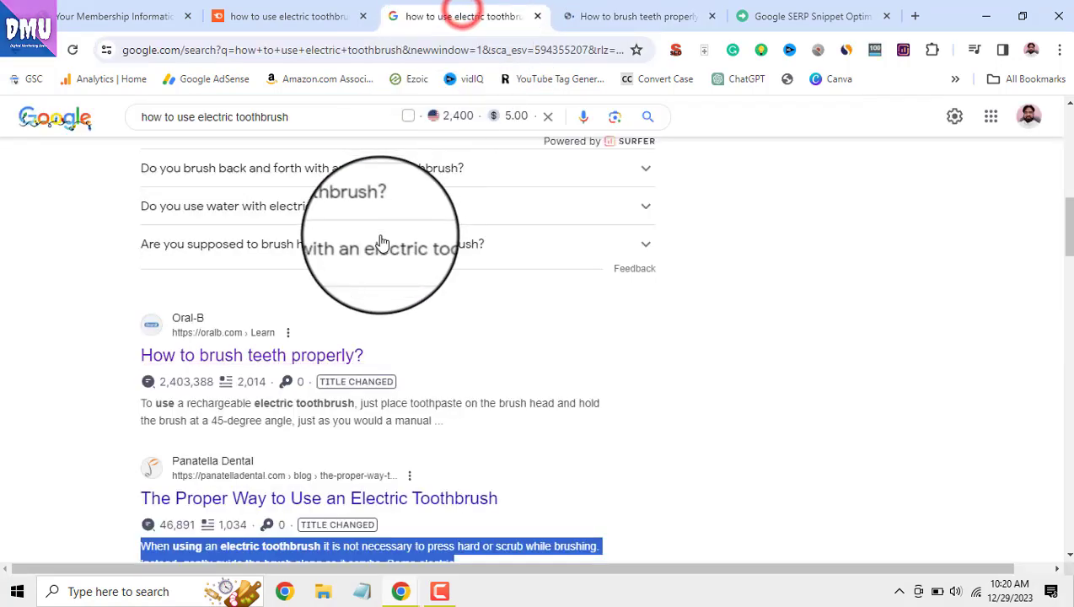
{"action": "right_click", "coordinate": [286, 372]}
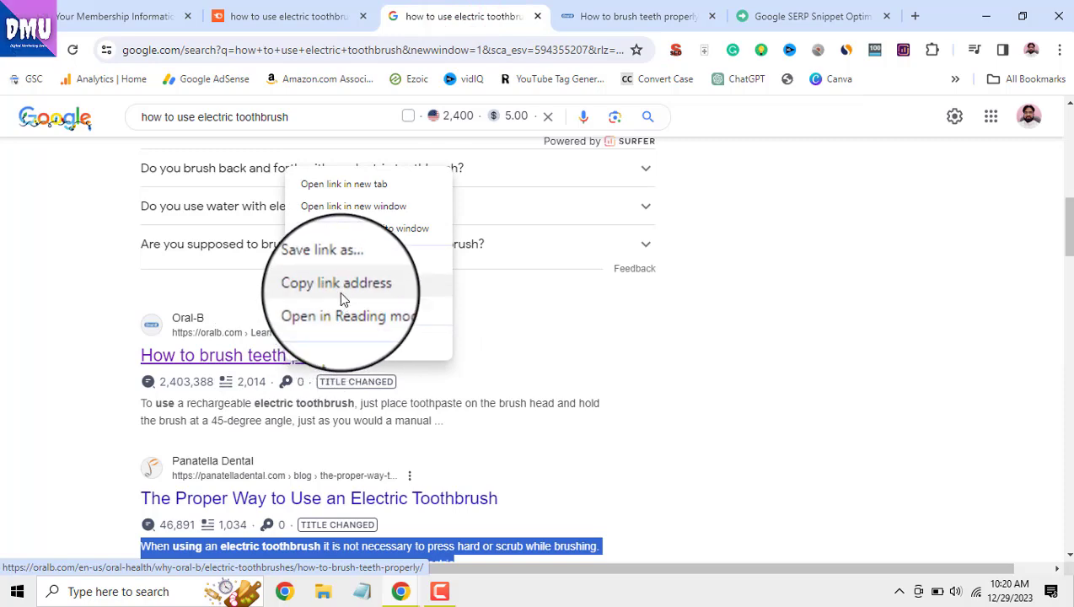
{"action": "left_click", "coordinate": [325, 16]}
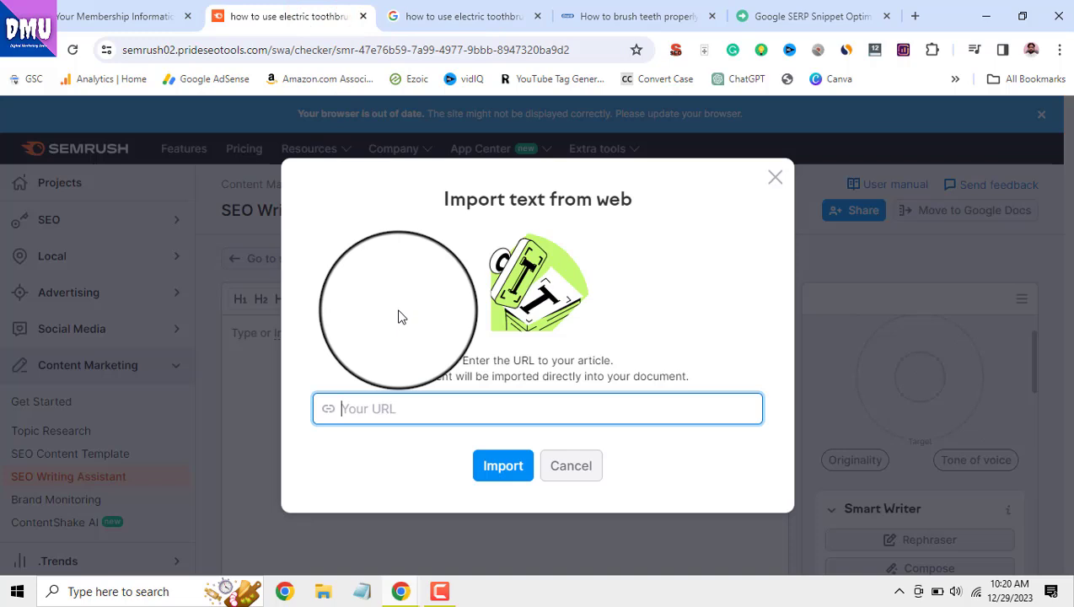
{"action": "left_click", "coordinate": [487, 469]}
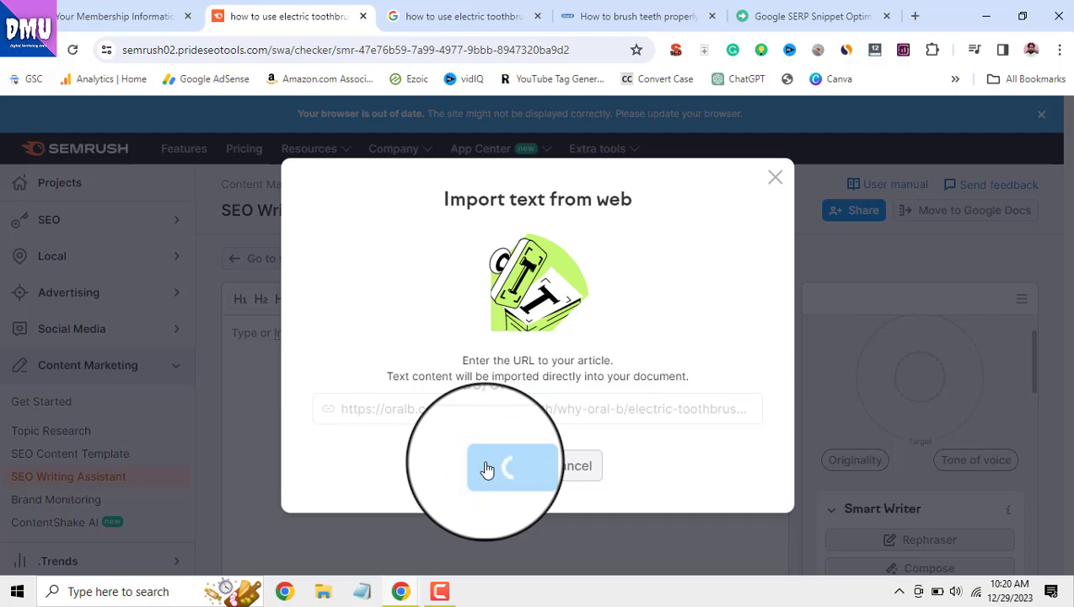
- Look through the imported Oral-B article in the editor, down to the rechargeable toothbrush section
{"action": "scroll", "coordinate": [542, 436], "scroll_direction": "down", "scroll_amount": 1}
{"action": "scroll", "coordinate": [541, 435], "scroll_direction": "down", "scroll_amount": 6}
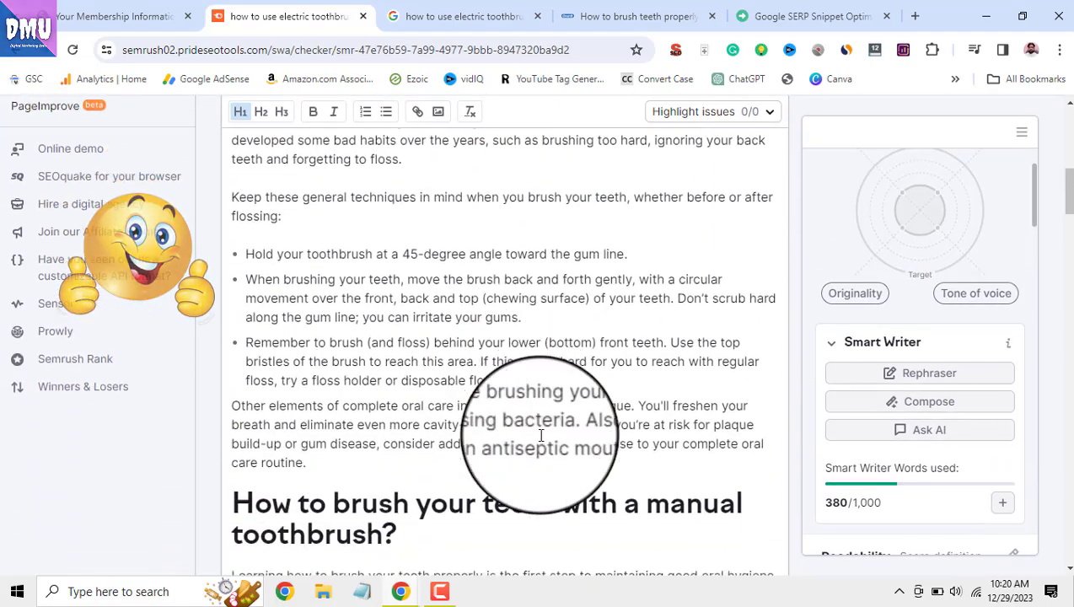
{"action": "scroll", "coordinate": [541, 435], "scroll_direction": "down", "scroll_amount": 5}
{"action": "scroll", "coordinate": [542, 435], "scroll_direction": "down", "scroll_amount": 8}
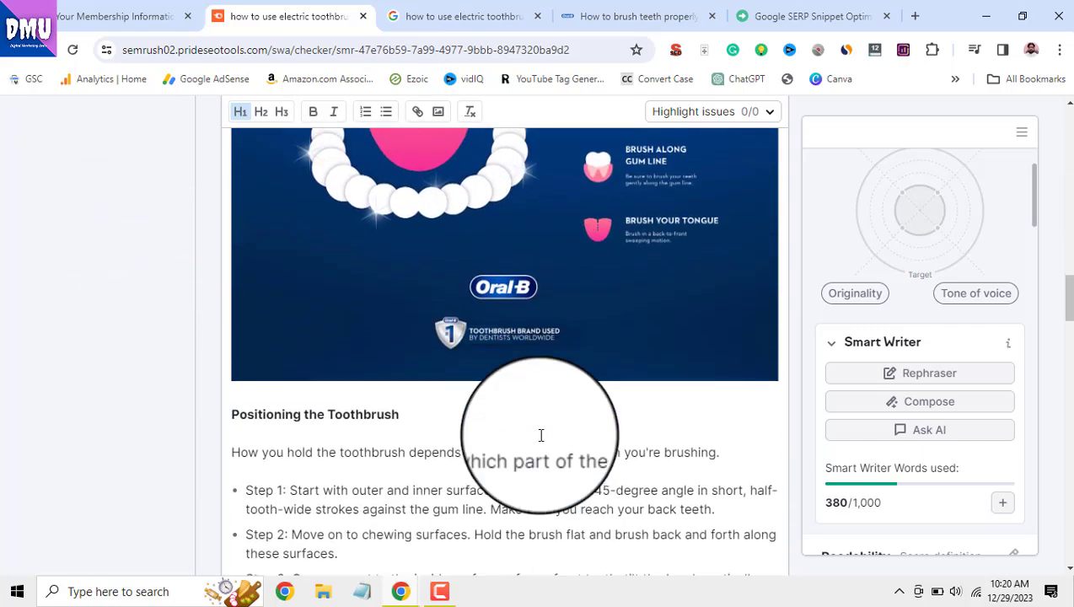
{"action": "scroll", "coordinate": [541, 435], "scroll_direction": "down", "scroll_amount": 8}
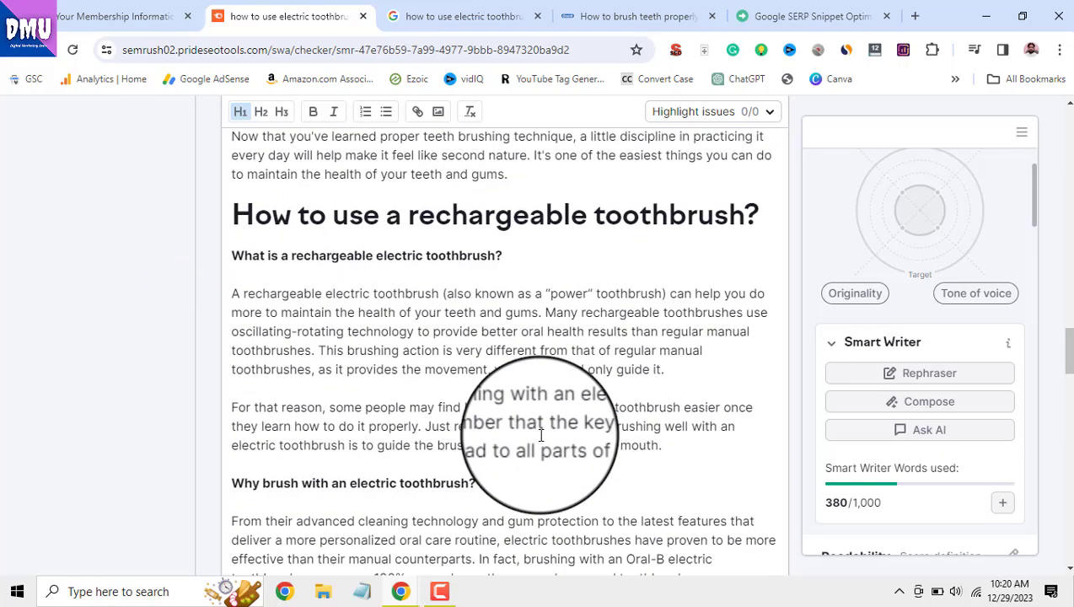
{"action": "scroll", "coordinate": [542, 435], "scroll_direction": "up", "scroll_amount": 5}
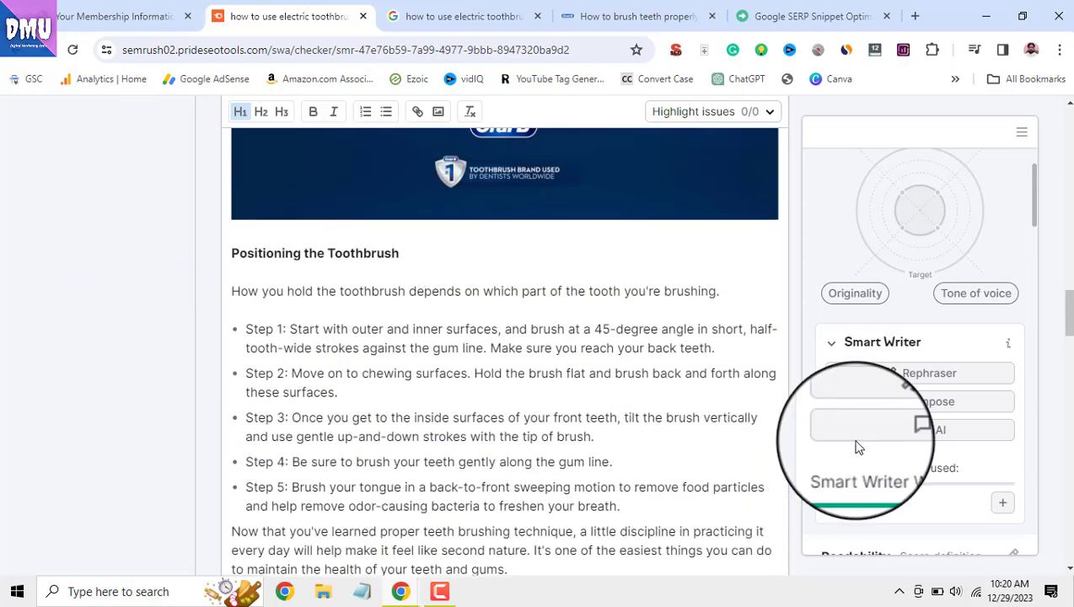
- Examine the score chart, the SEO target and recommended keywords, and the Readability and word-count targets
{"action": "scroll", "coordinate": [881, 316], "scroll_direction": "up", "scroll_amount": 2}
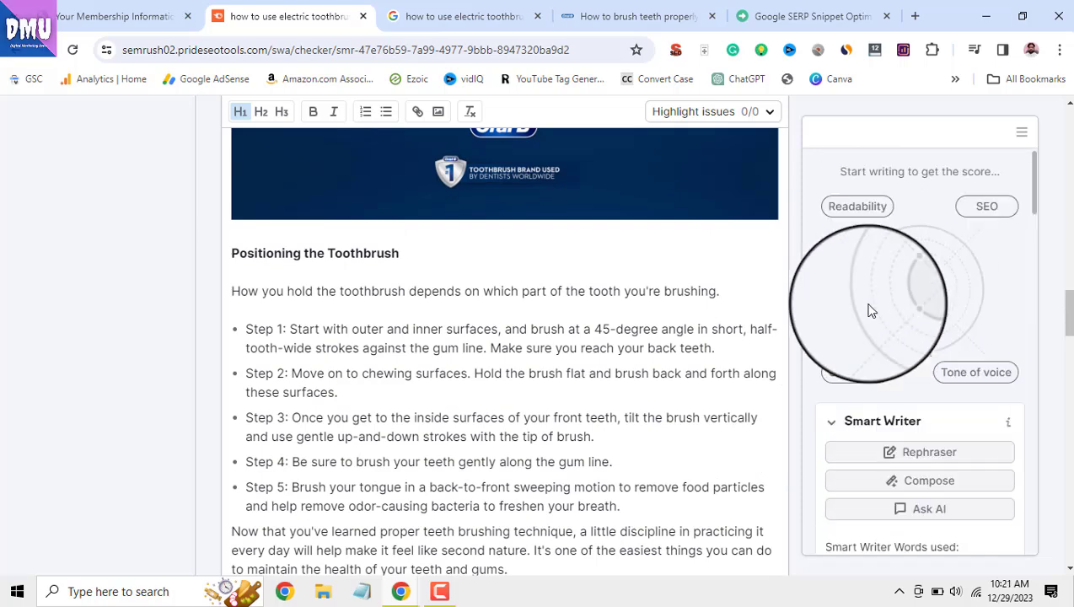
{"action": "scroll", "coordinate": [873, 315], "scroll_direction": "up", "scroll_amount": 1}
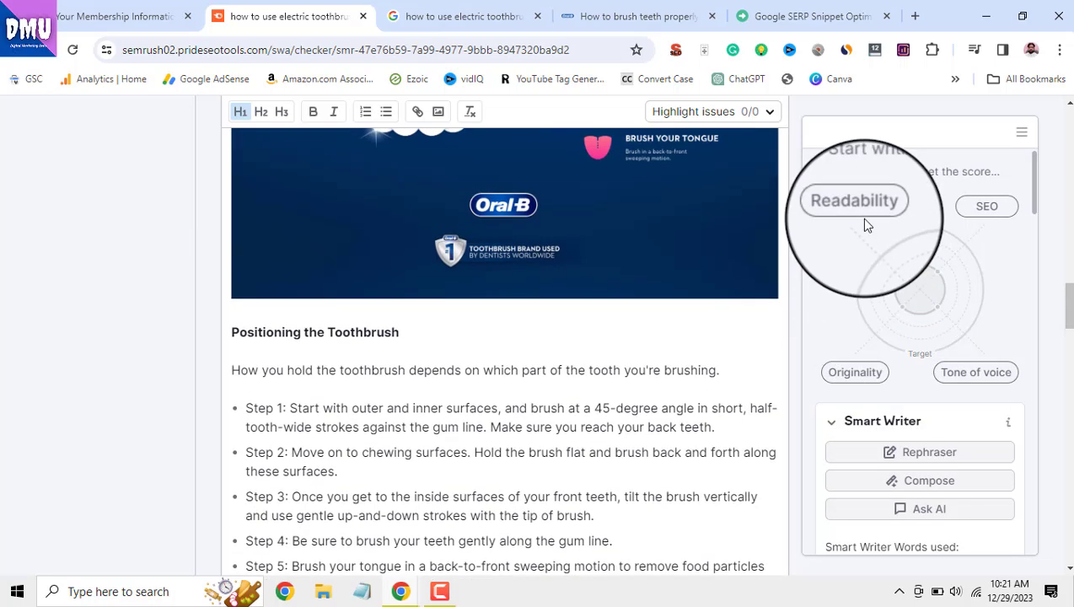
{"action": "left_click", "coordinate": [968, 210]}
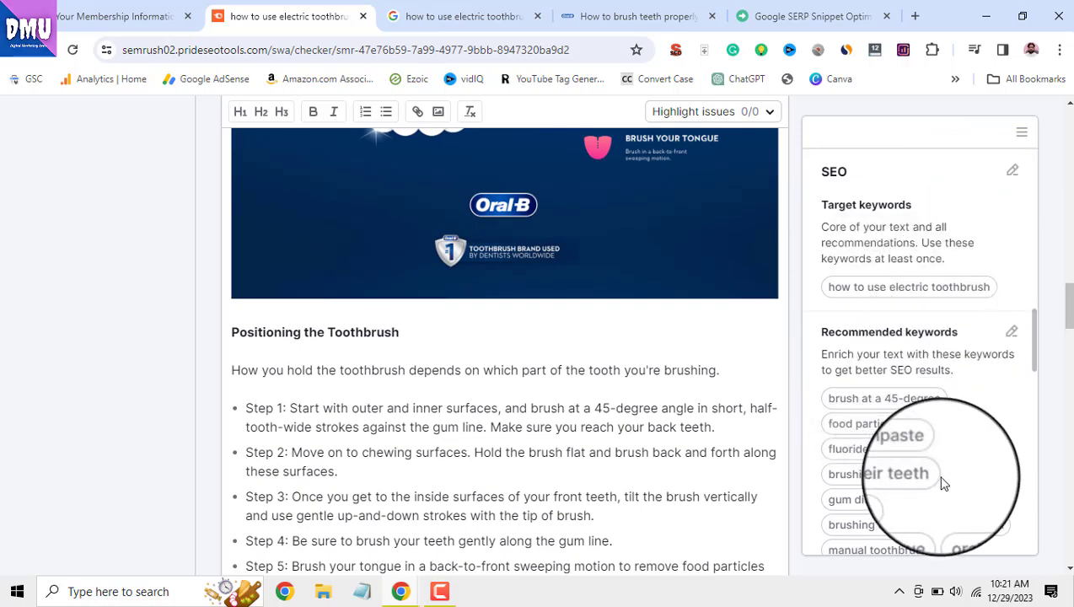
{"action": "scroll", "coordinate": [956, 456], "scroll_direction": "up", "scroll_amount": 10}
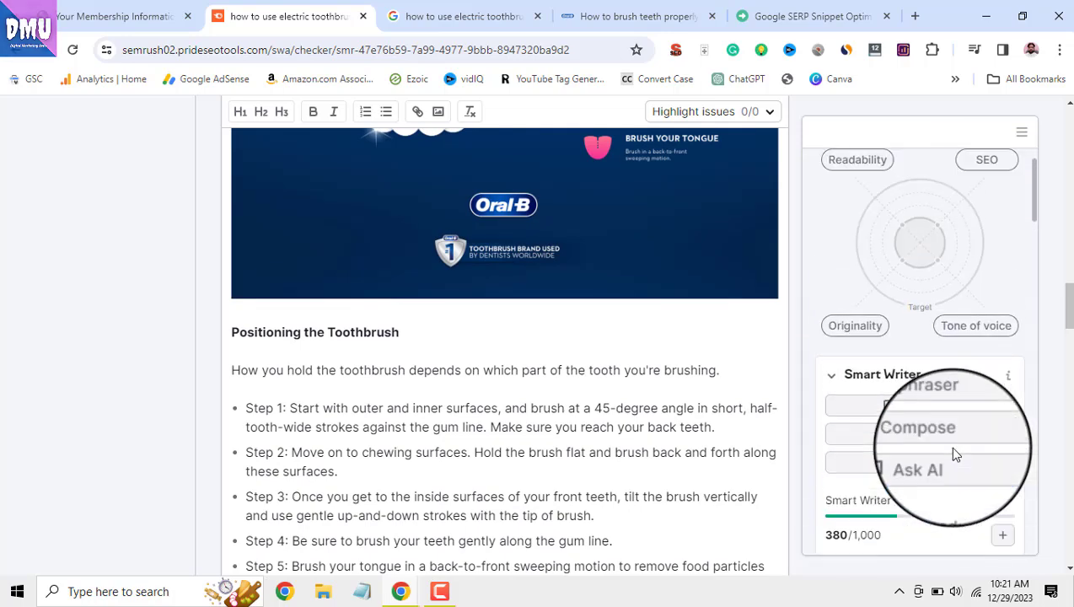
{"action": "left_click", "coordinate": [869, 160]}
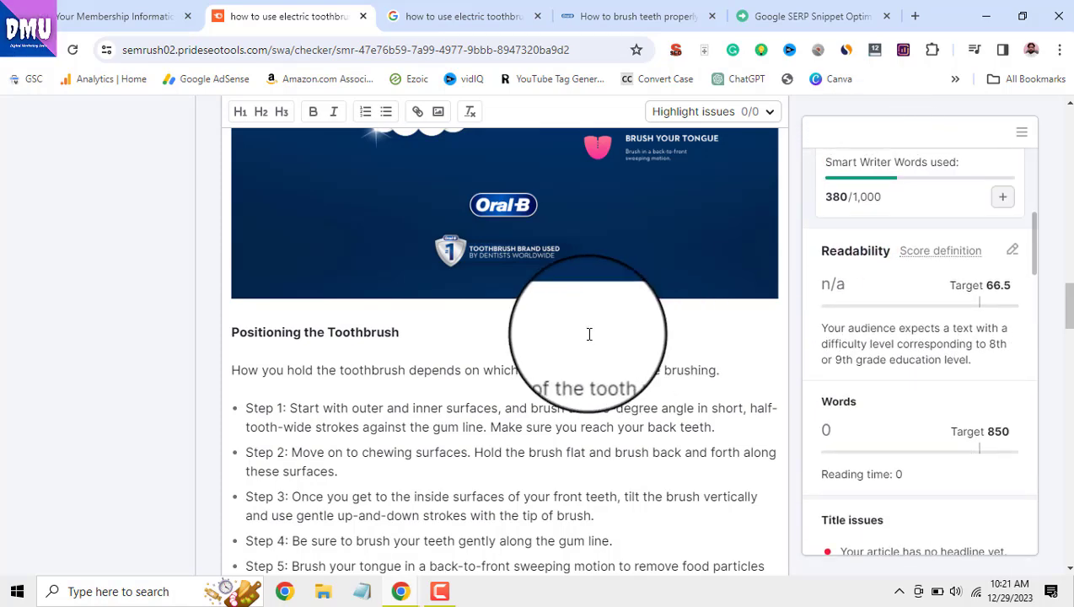
- Return to the article's title, select it to view the available text rewriting options, and clear the selection
{"action": "scroll", "coordinate": [591, 336], "scroll_direction": "up", "scroll_amount": 10}
{"action": "scroll", "coordinate": [588, 333], "scroll_direction": "up", "scroll_amount": 10}
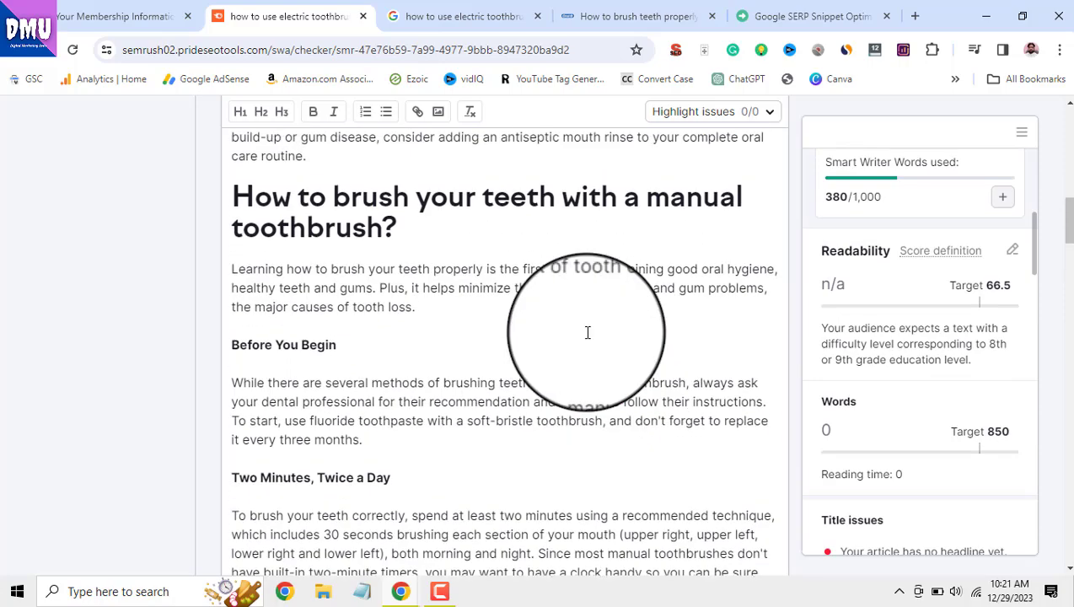
{"action": "scroll", "coordinate": [588, 333], "scroll_direction": "up", "scroll_amount": 5}
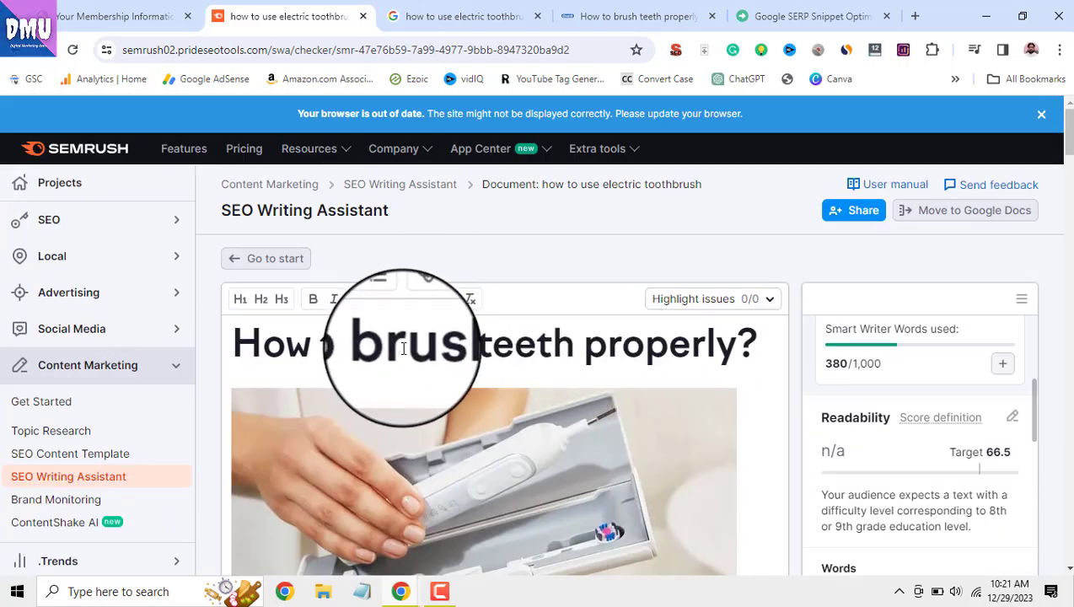
{"action": "triple_click", "coordinate": [404, 348]}
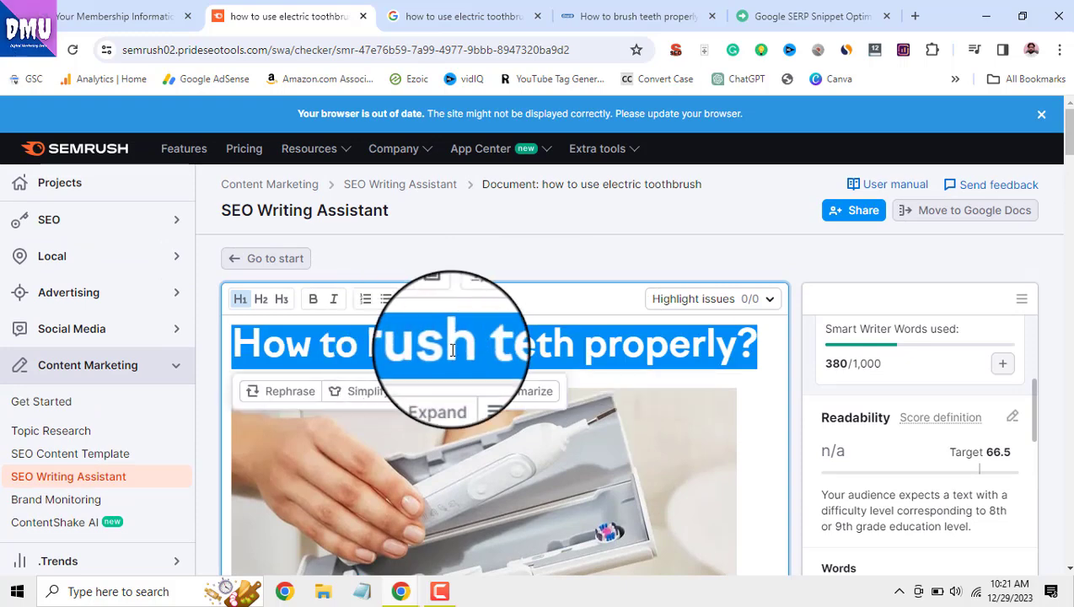
{"action": "scroll", "coordinate": [513, 396], "scroll_direction": "down", "scroll_amount": 2}
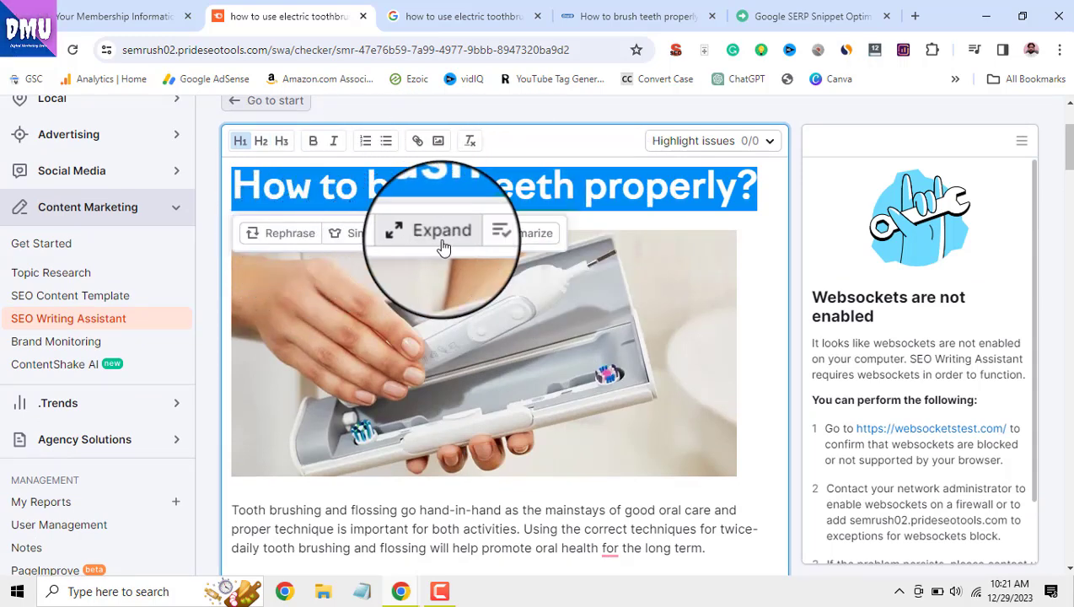
{"action": "left_click", "coordinate": [760, 243]}
{"action": "scroll", "coordinate": [485, 278], "scroll_direction": "down", "scroll_amount": 2}
{"action": "scroll", "coordinate": [486, 278], "scroll_direction": "up", "scroll_amount": 3}
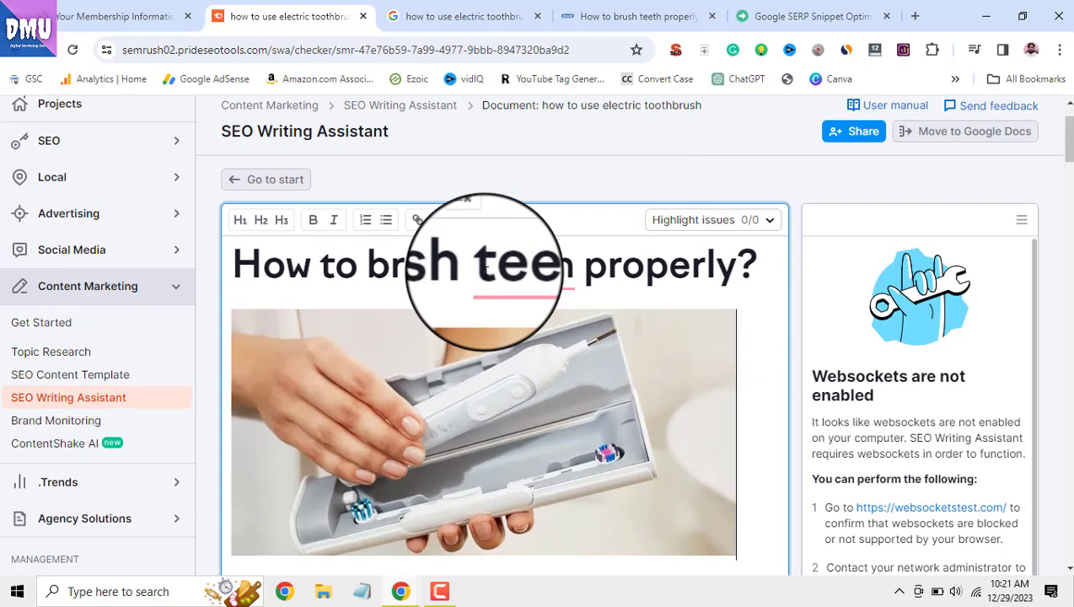
- Select the entire imported article, rephrase it with the AI tool and accept the rewritten text
{"action": "key", "text": "ctrl+a"}
{"action": "scroll", "coordinate": [607, 304], "scroll_direction": "down", "scroll_amount": 6}
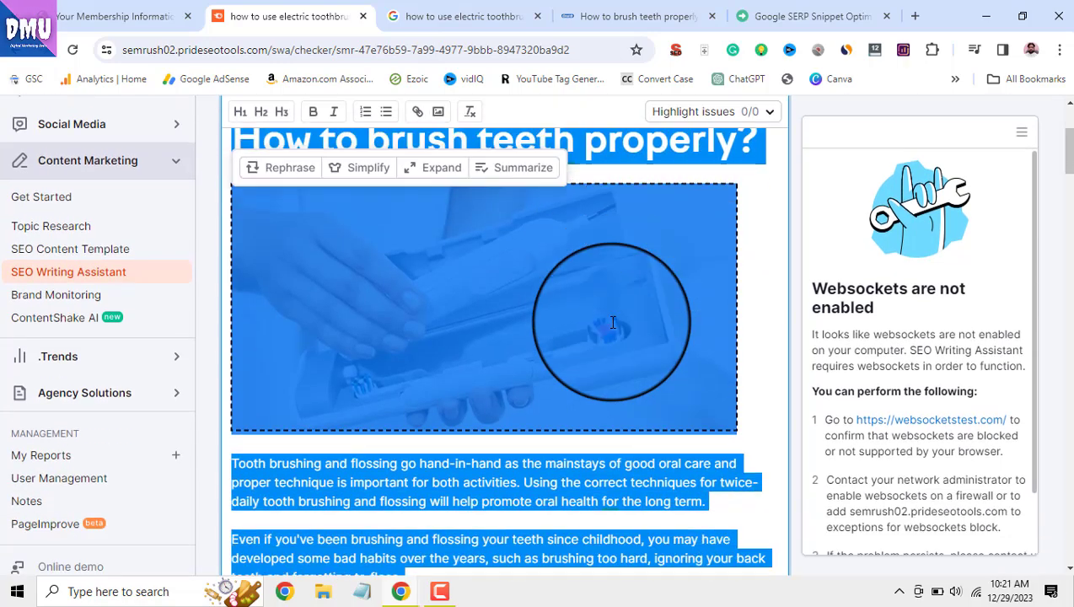
{"action": "scroll", "coordinate": [613, 322], "scroll_direction": "down", "scroll_amount": 3}
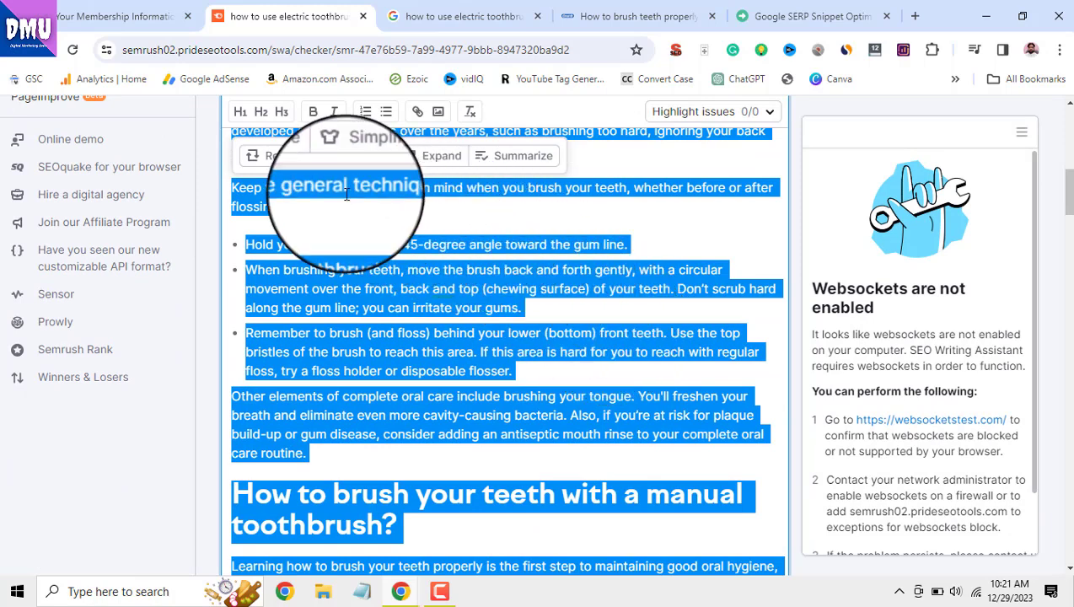
{"action": "left_click", "coordinate": [300, 167]}
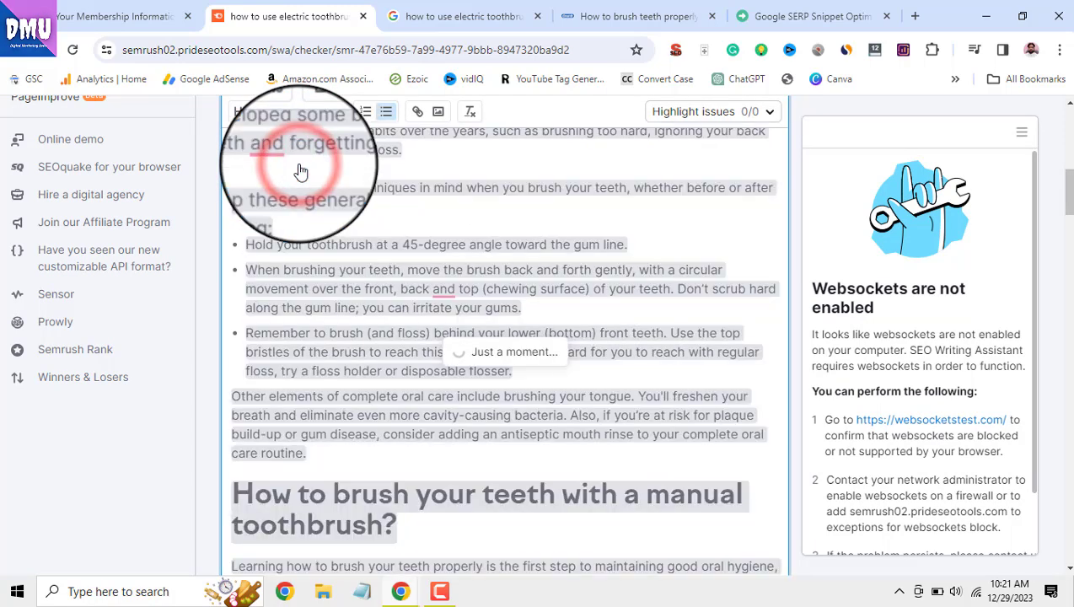
{"action": "scroll", "coordinate": [593, 342], "scroll_direction": "down", "scroll_amount": 2}
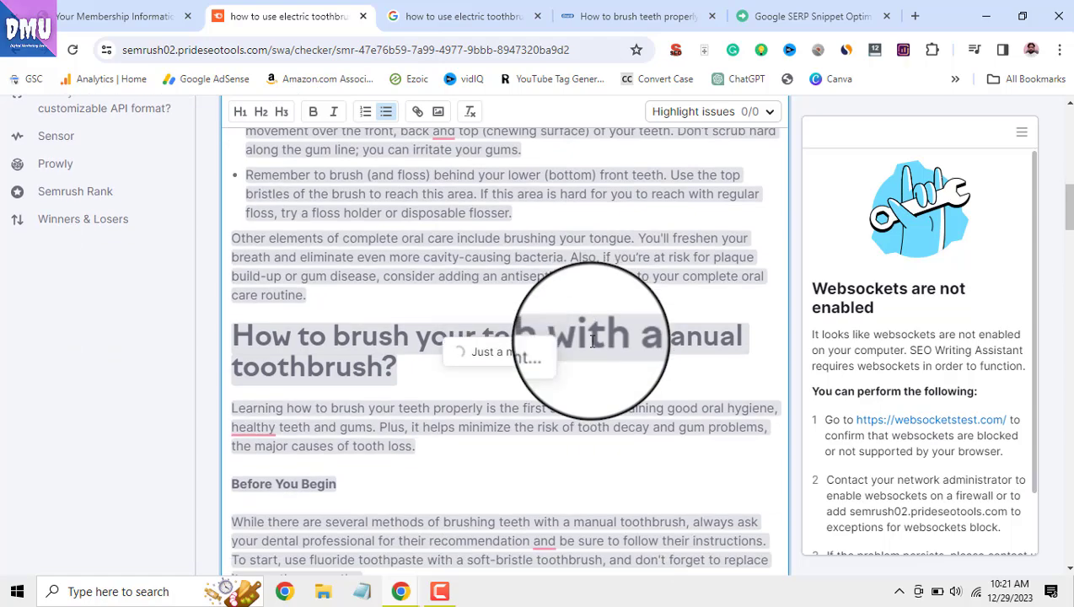
{"action": "scroll", "coordinate": [592, 342], "scroll_direction": "down", "scroll_amount": 13}
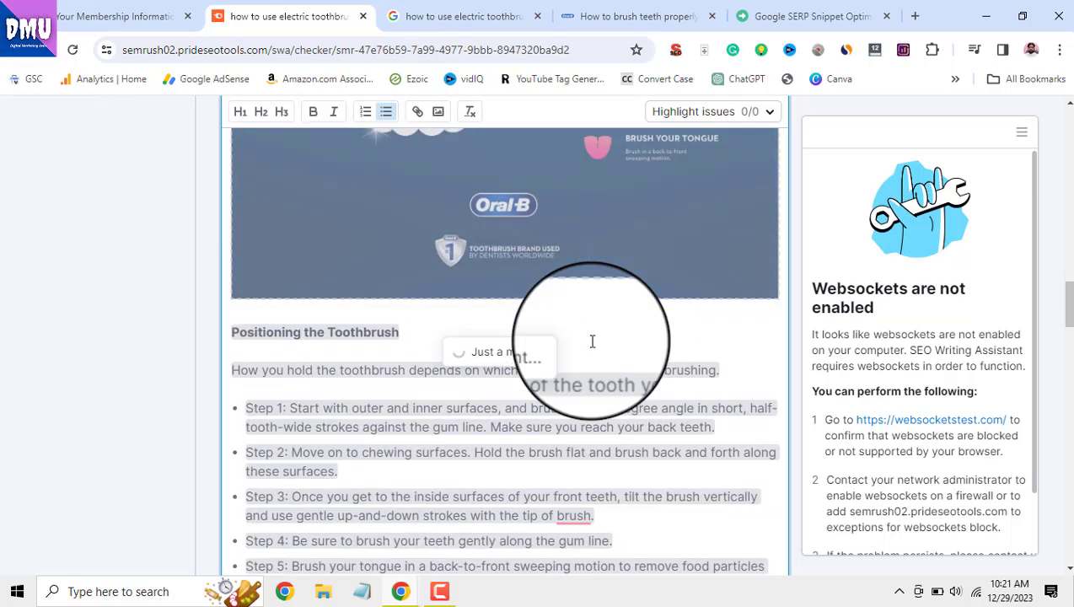
{"action": "scroll", "coordinate": [592, 341], "scroll_direction": "down", "scroll_amount": 14}
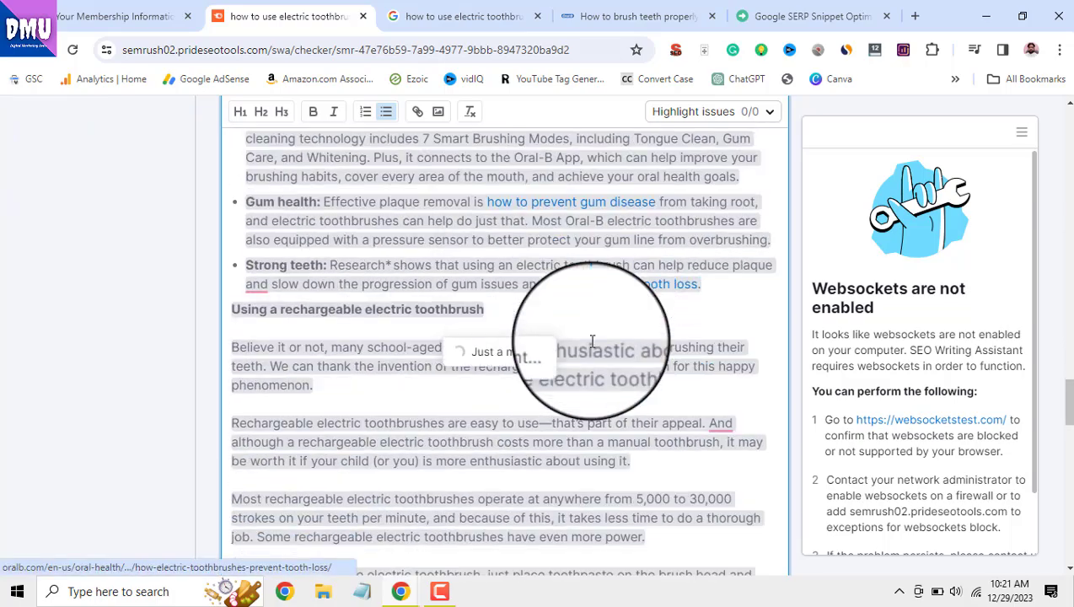
{"action": "scroll", "coordinate": [593, 342], "scroll_direction": "down", "scroll_amount": 15}
{"action": "scroll", "coordinate": [593, 342], "scroll_direction": "down", "scroll_amount": 2}
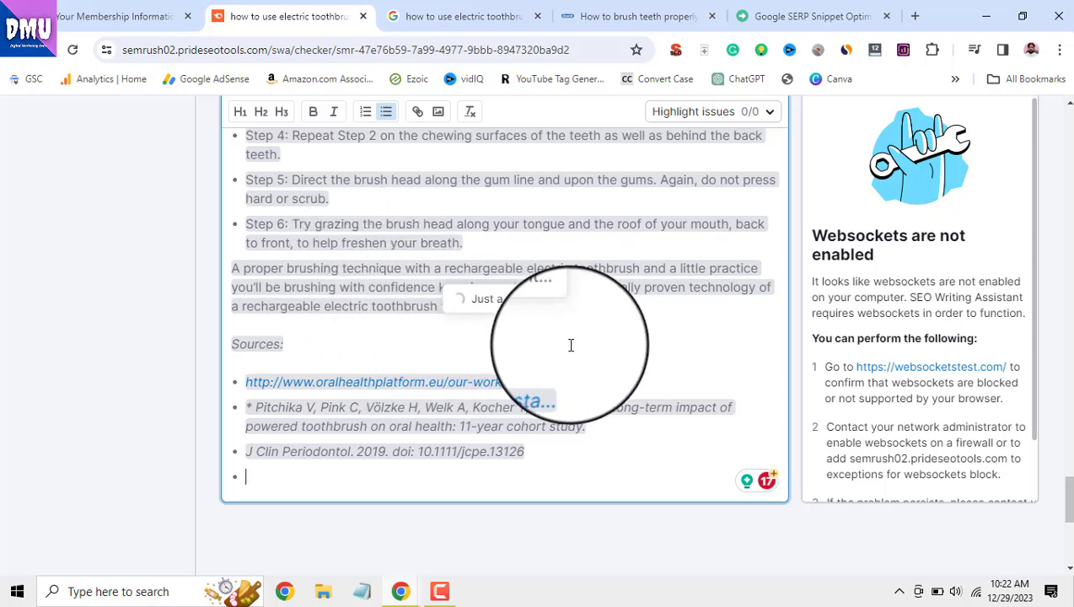
{"action": "scroll", "coordinate": [559, 352], "scroll_direction": "down", "scroll_amount": 2}
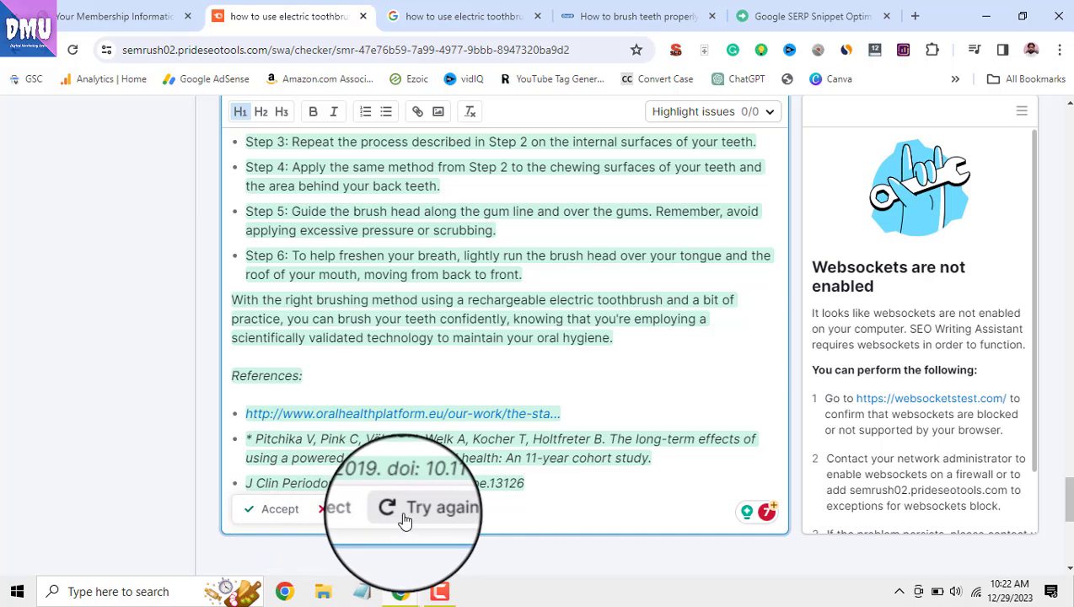
{"action": "left_click", "coordinate": [279, 516]}
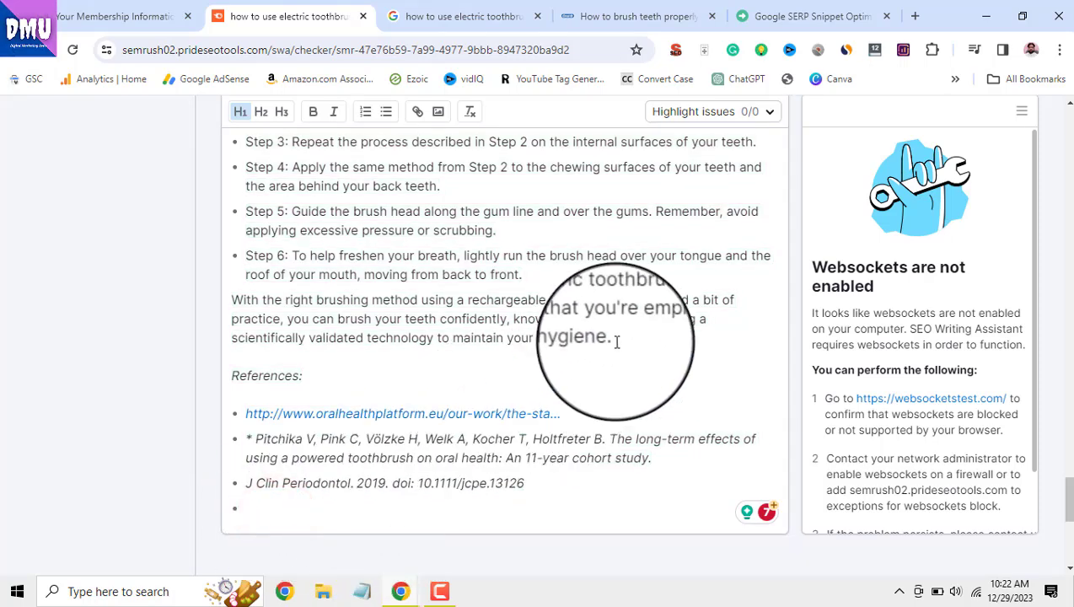
- Look over the rephrased article from its references back up to the title, and view the image upload dialog without inserting anything
{"action": "scroll", "coordinate": [620, 342], "scroll_direction": "up", "scroll_amount": 4}
{"action": "scroll", "coordinate": [624, 341], "scroll_direction": "up", "scroll_amount": 15}
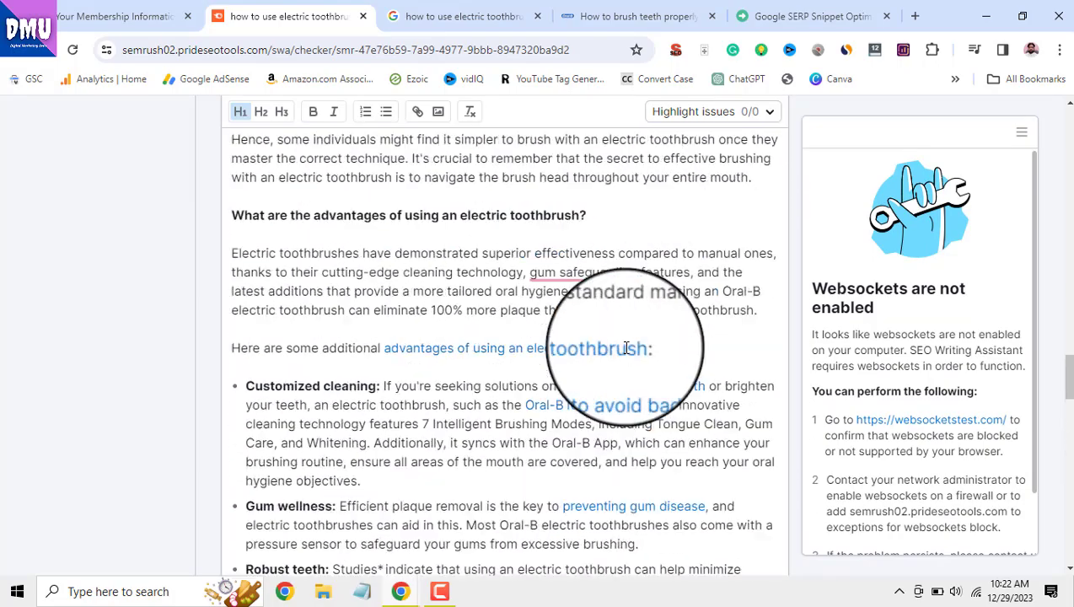
{"action": "scroll", "coordinate": [626, 347], "scroll_direction": "up", "scroll_amount": 15}
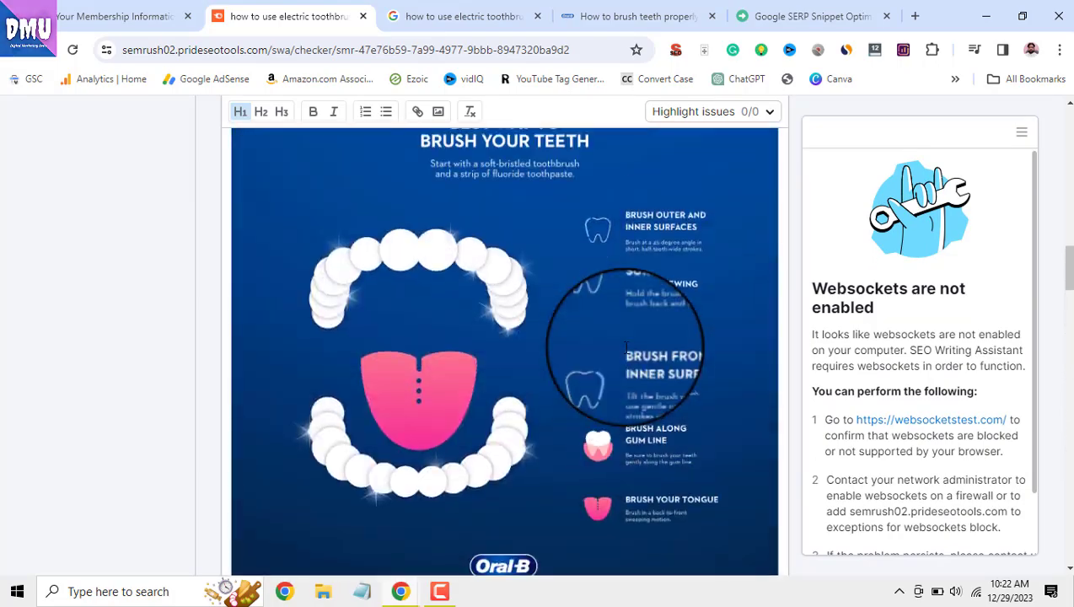
{"action": "scroll", "coordinate": [626, 347], "scroll_direction": "up", "scroll_amount": 15}
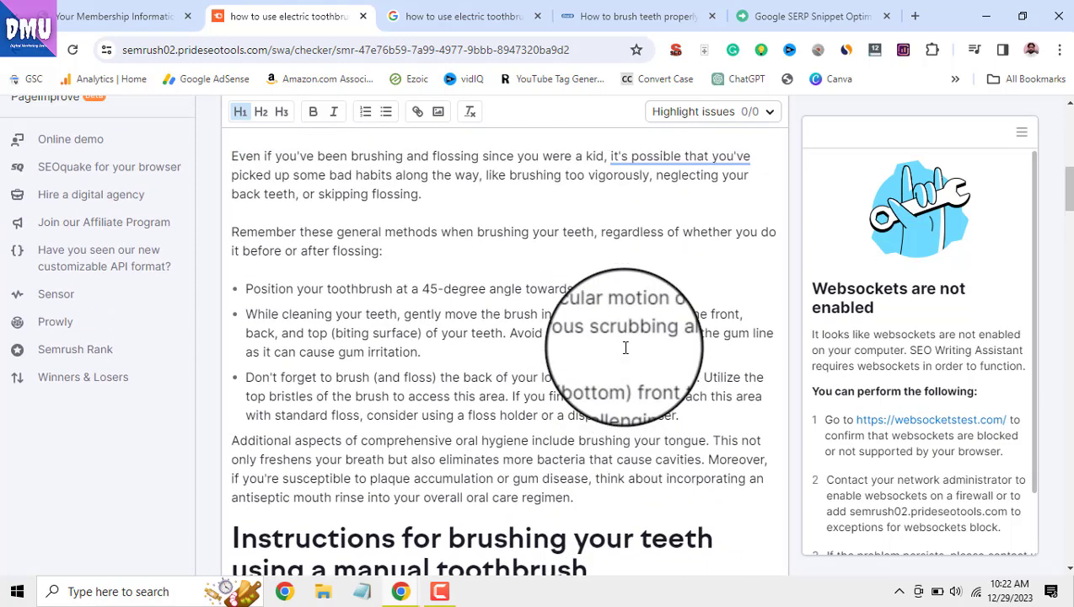
{"action": "scroll", "coordinate": [626, 347], "scroll_direction": "up", "scroll_amount": 10}
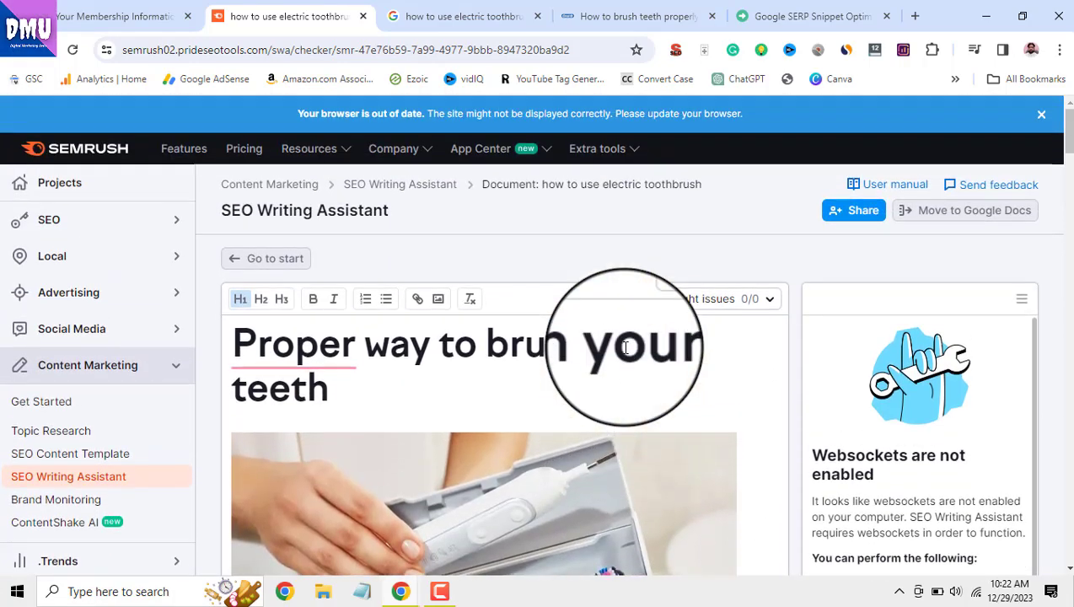
{"action": "left_click", "coordinate": [437, 300]}
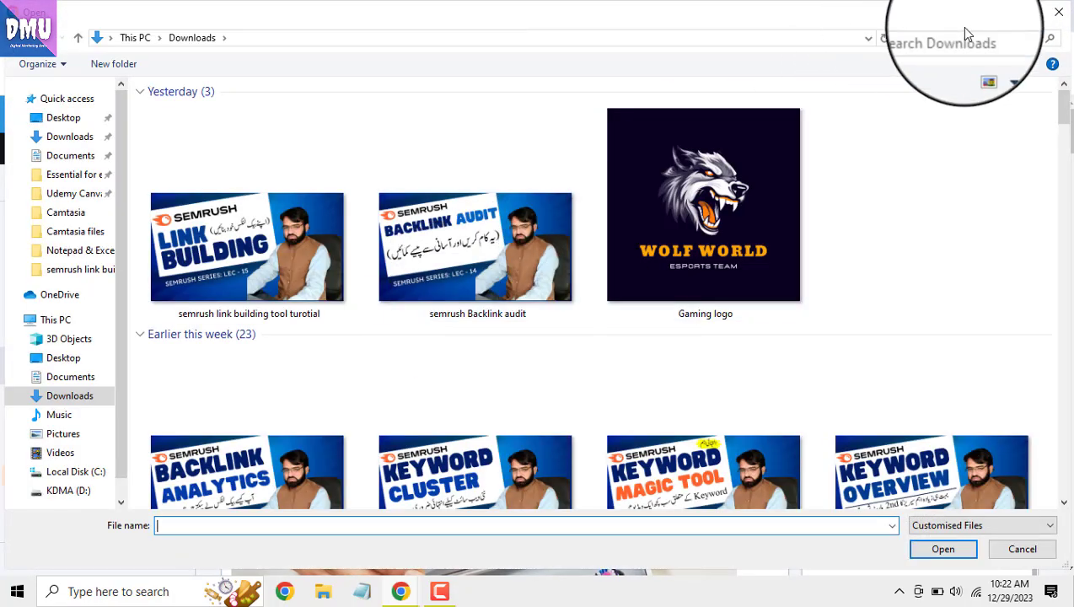
{"action": "left_click", "coordinate": [1060, 18]}
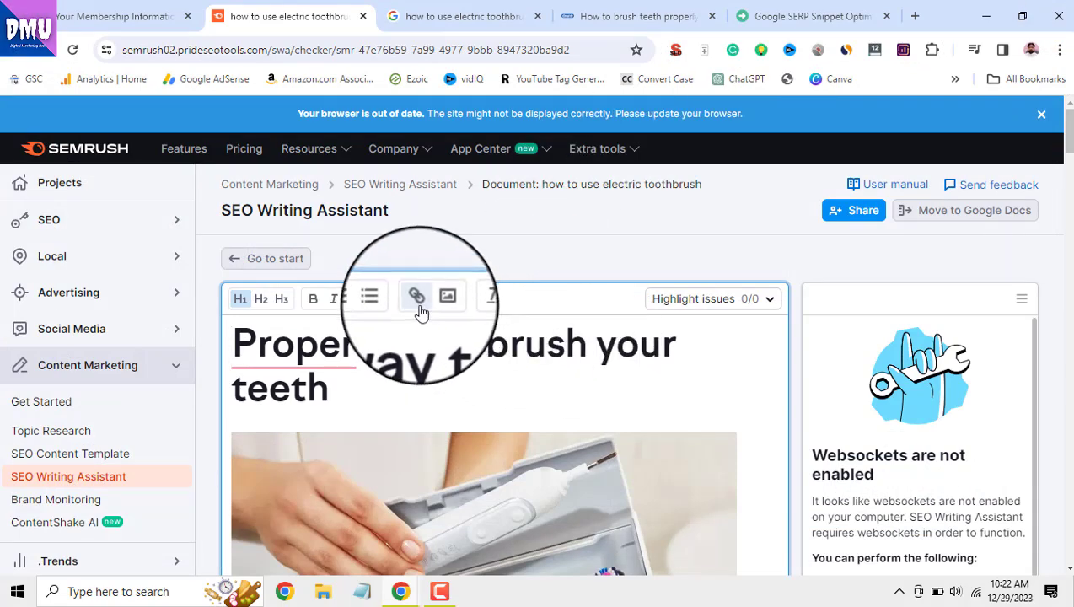
- Select a phrase in the article's opening paragraph and view the link entry field without saving a link
{"action": "scroll", "coordinate": [480, 355], "scroll_direction": "down", "scroll_amount": 4}
{"action": "left_click_drag", "start_coordinate": [472, 396], "coordinate": [604, 415]}
{"action": "scroll", "coordinate": [600, 402], "scroll_direction": "up", "scroll_amount": 1}
{"action": "scroll", "coordinate": [574, 363], "scroll_direction": "up", "scroll_amount": 3}
{"action": "left_click", "coordinate": [417, 226]}
{"action": "scroll", "coordinate": [515, 355], "scroll_direction": "down", "scroll_amount": 3}
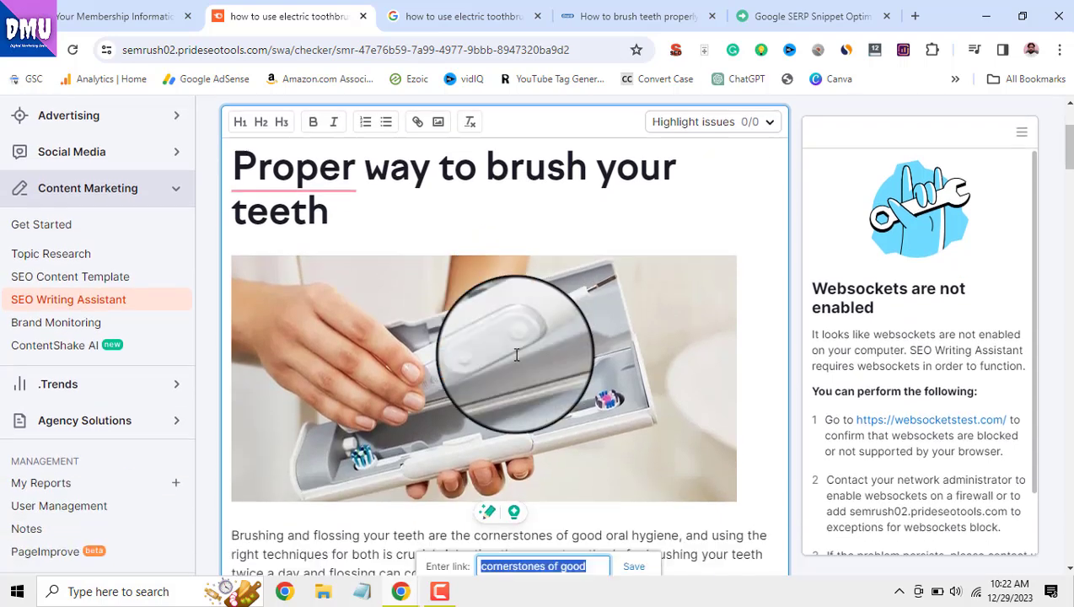
{"action": "left_click", "coordinate": [622, 448]}
{"action": "scroll", "coordinate": [440, 379], "scroll_direction": "up", "scroll_amount": 3}
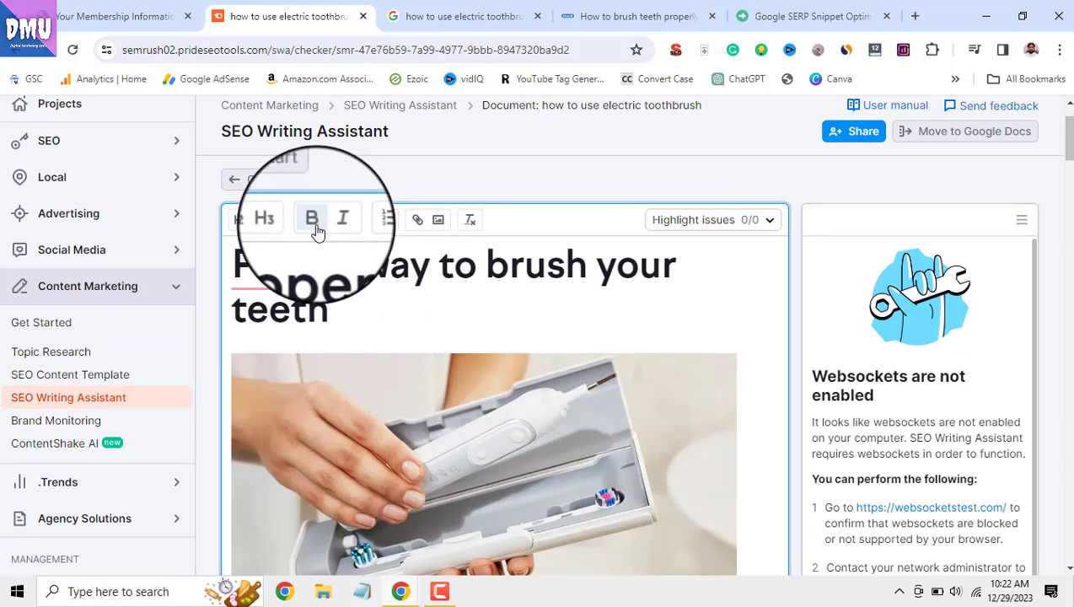
- Try the H2, H1, bold and italic formats on the article's title
{"action": "left_click_drag", "start_coordinate": [360, 326], "coordinate": [243, 261]}
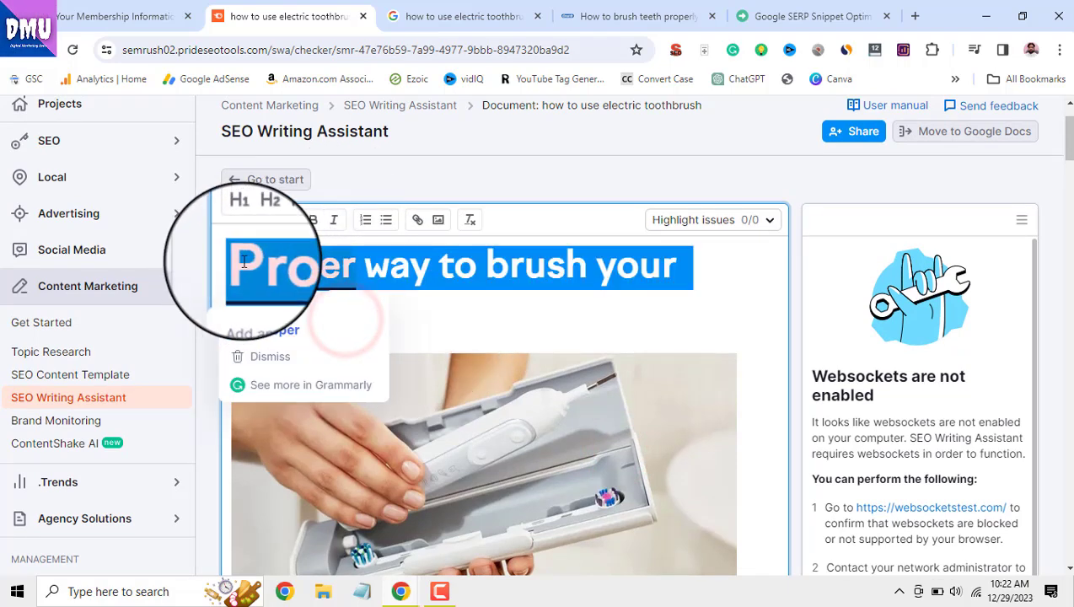
{"action": "left_click", "coordinate": [262, 221]}
{"action": "left_click", "coordinate": [240, 221]}
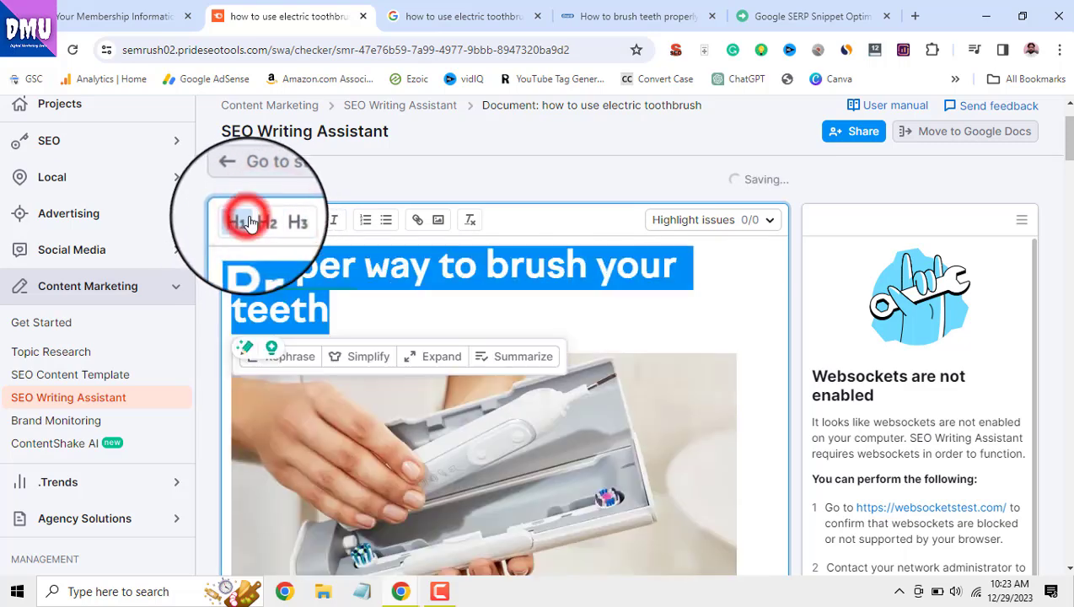
{"action": "left_click", "coordinate": [312, 221]}
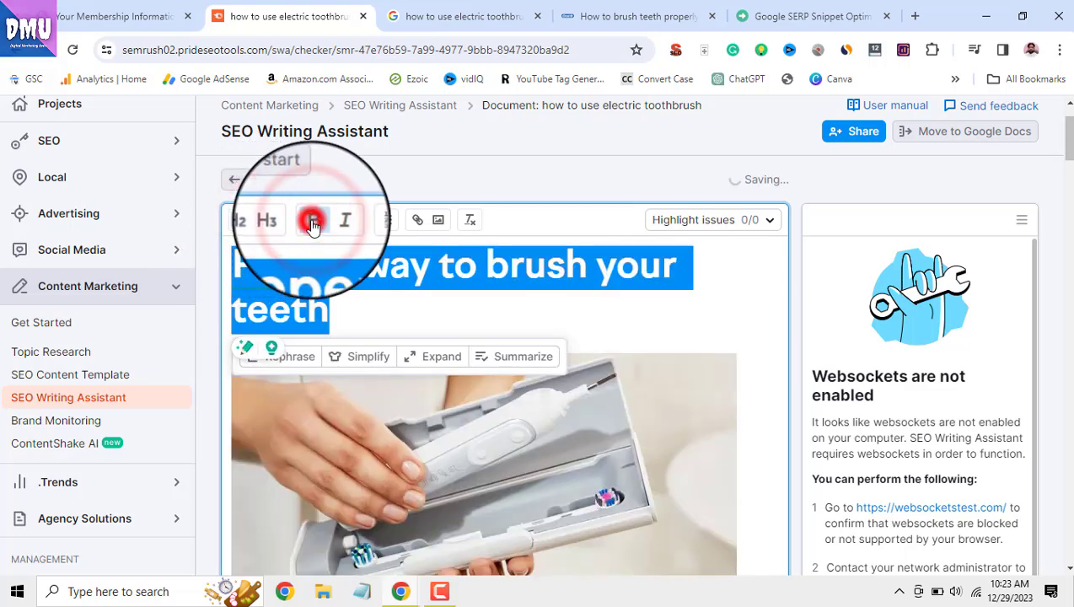
{"action": "left_click", "coordinate": [334, 226]}
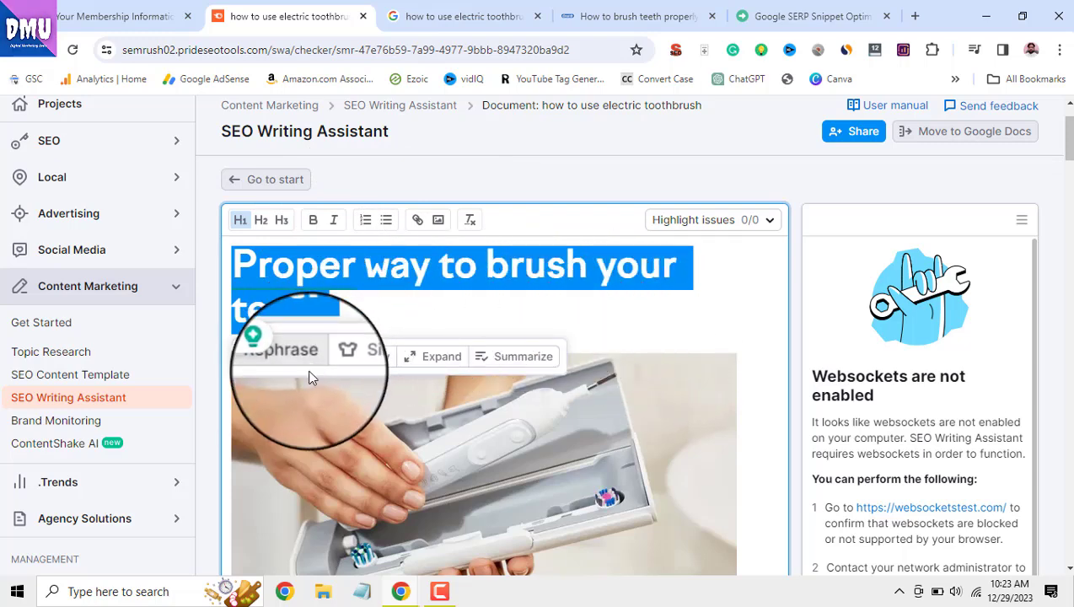
- Try to summarize the entire article with the AI tool, and clear the selection
{"action": "scroll", "coordinate": [713, 346], "scroll_direction": "down", "scroll_amount": 3}
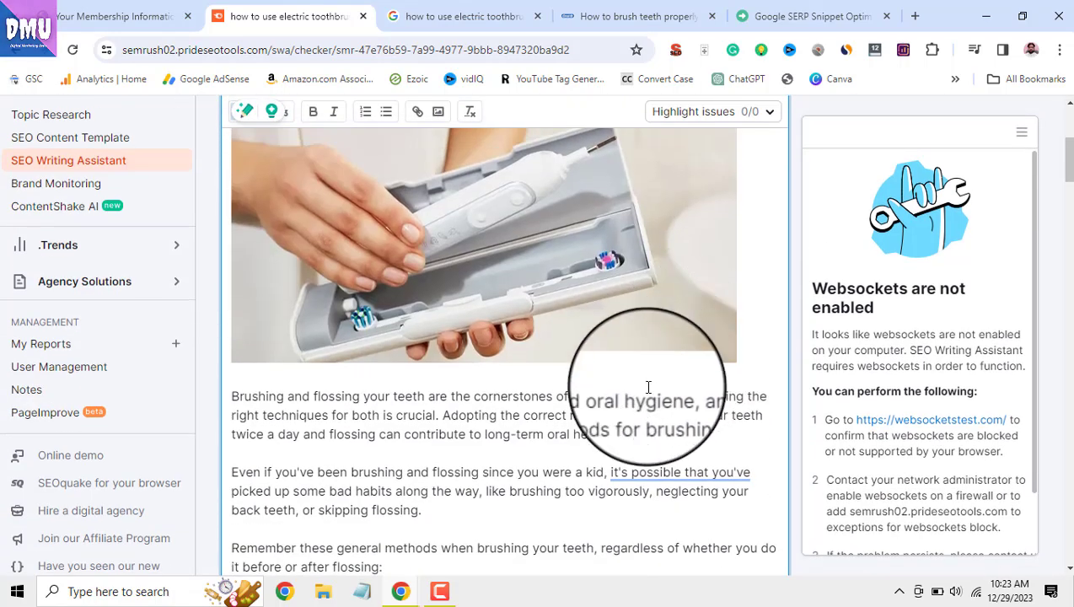
{"action": "scroll", "coordinate": [647, 388], "scroll_direction": "down", "scroll_amount": 1}
{"action": "key", "text": "ctrl+a"}
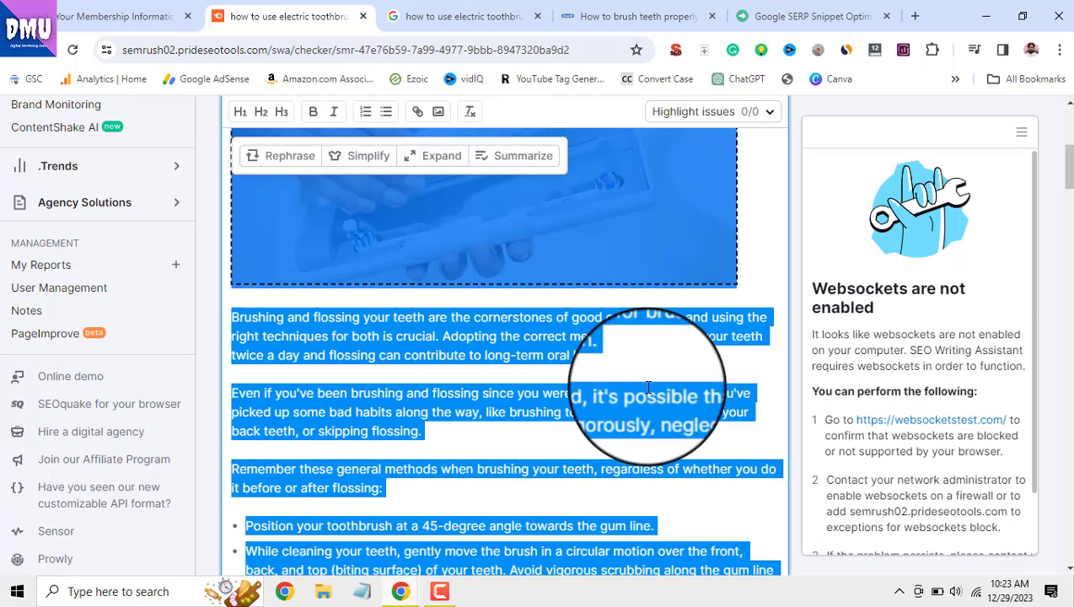
{"action": "scroll", "coordinate": [644, 386], "scroll_direction": "up", "scroll_amount": 4}
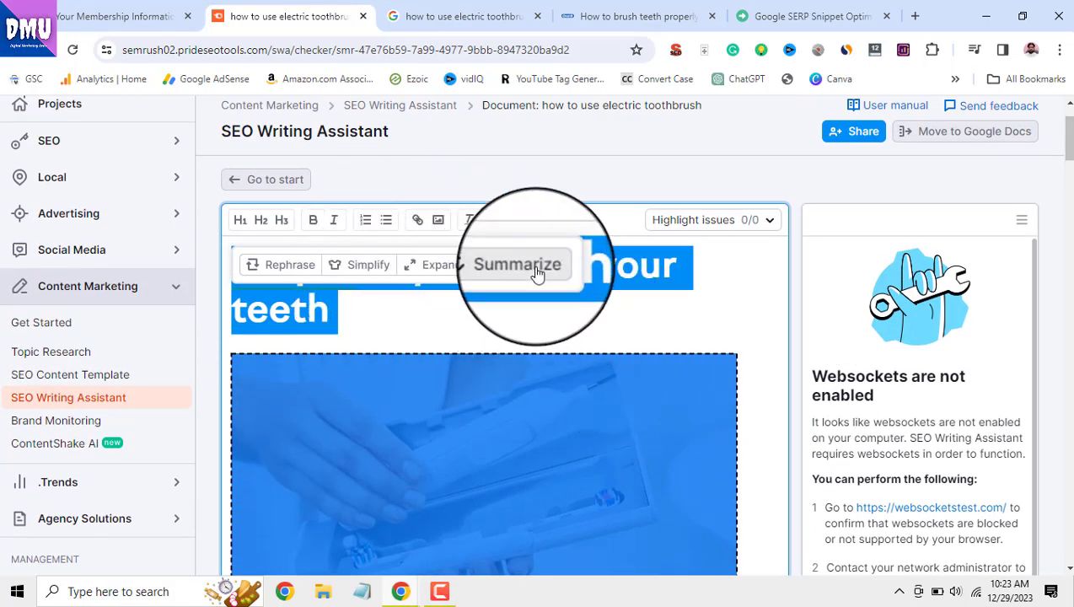
{"action": "left_click", "coordinate": [537, 268]}
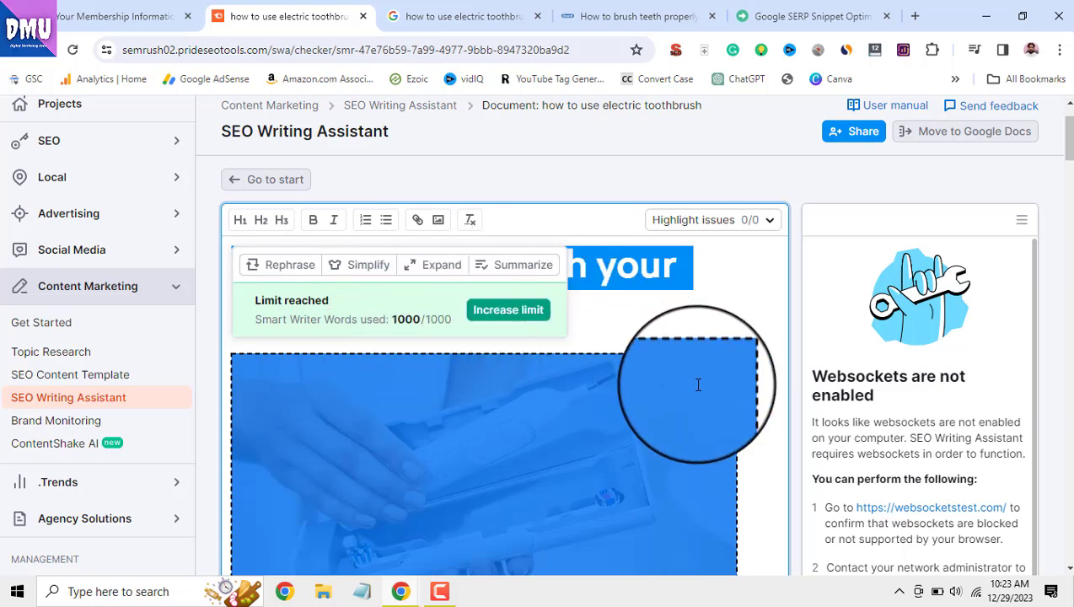
{"action": "left_click", "coordinate": [617, 329]}
- Try the Expand and Simplify AI tools on the article's title only
{"action": "left_click_drag", "start_coordinate": [337, 314], "coordinate": [236, 268]}
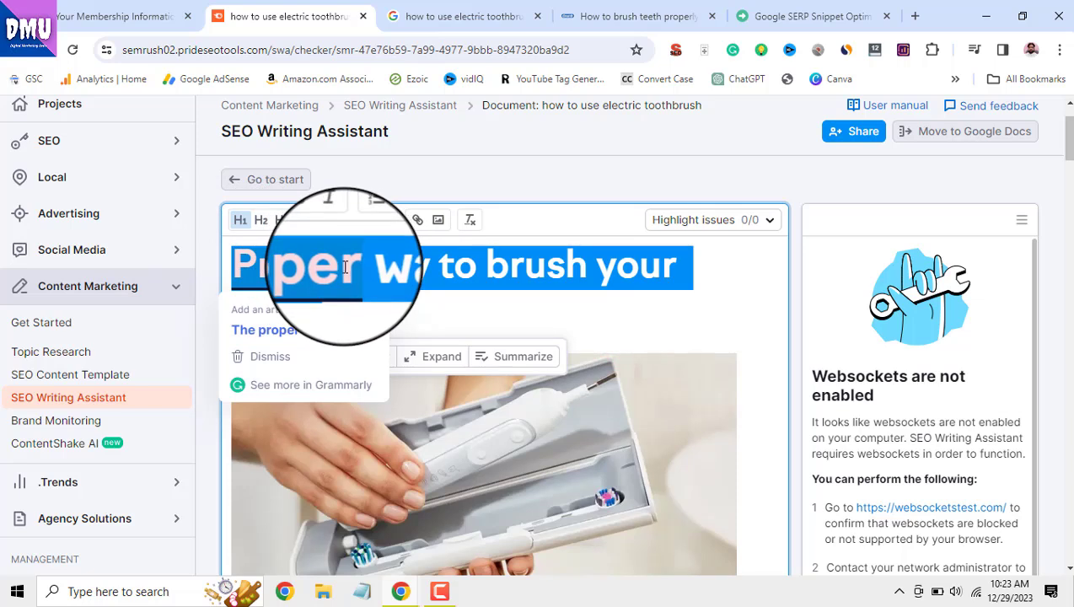
{"action": "left_click", "coordinate": [436, 361]}
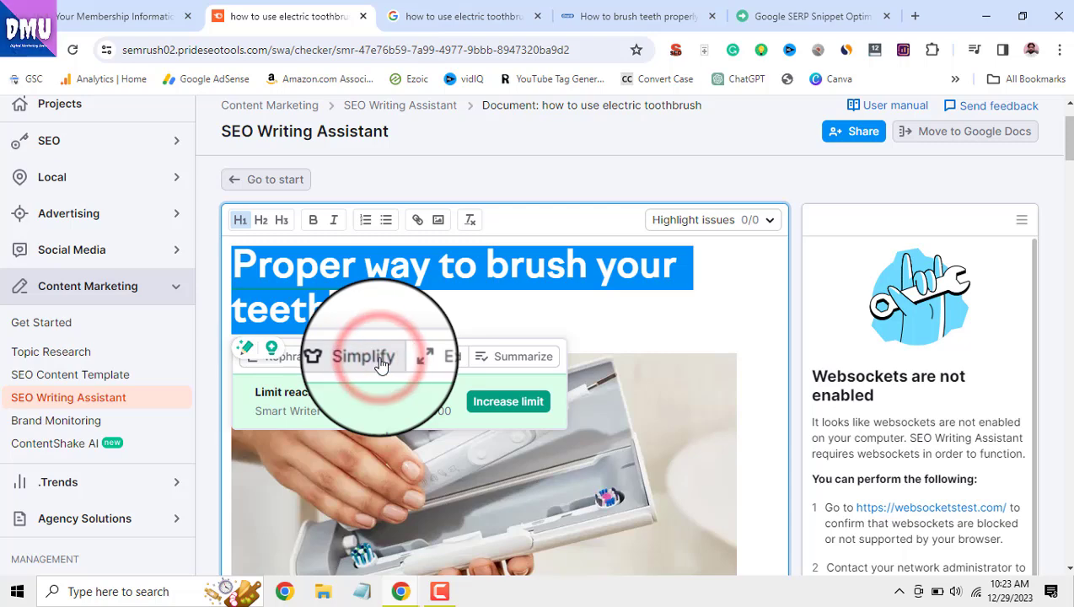
{"action": "left_click", "coordinate": [360, 317]}
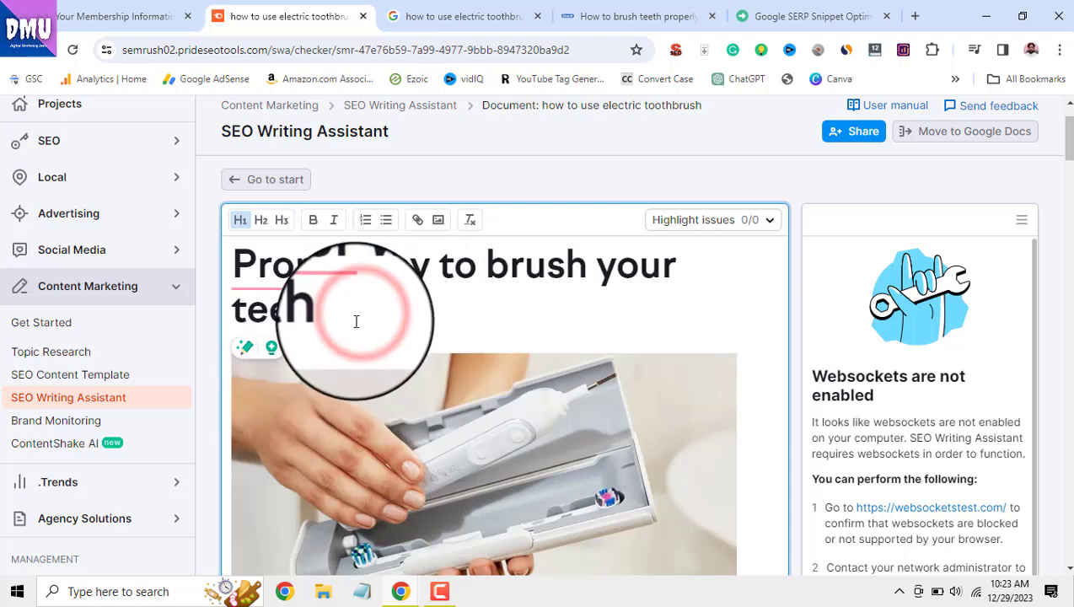
- Try to simplify the entire article with the AI tool, and clear the selection
{"action": "key", "text": "ctrl+a"}
{"action": "left_click", "coordinate": [380, 275]}
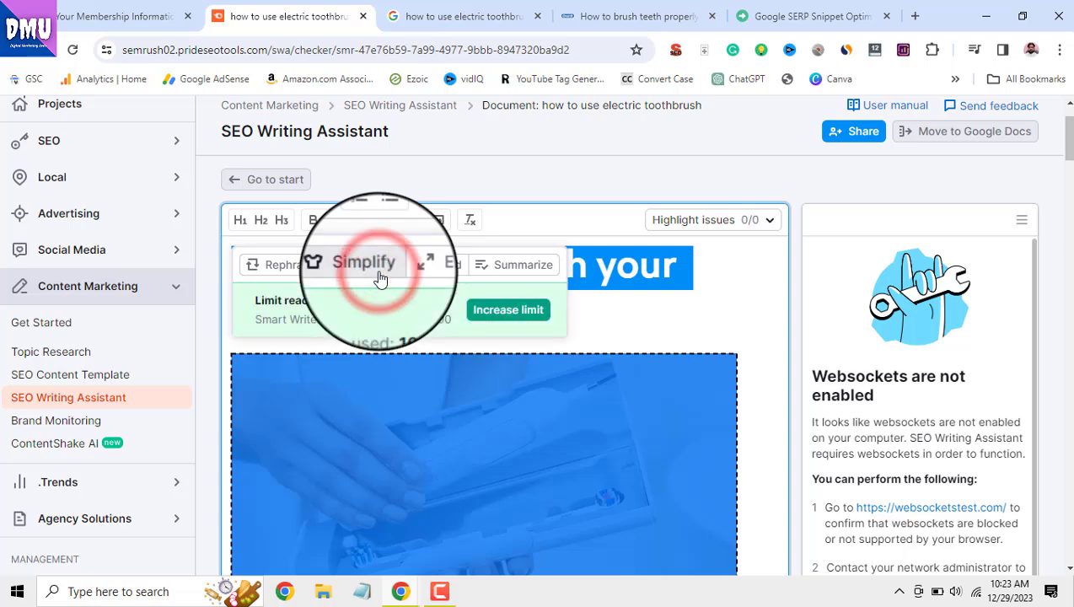
{"action": "left_click", "coordinate": [636, 329]}
{"action": "scroll", "coordinate": [877, 363], "scroll_direction": "down", "scroll_amount": 1}
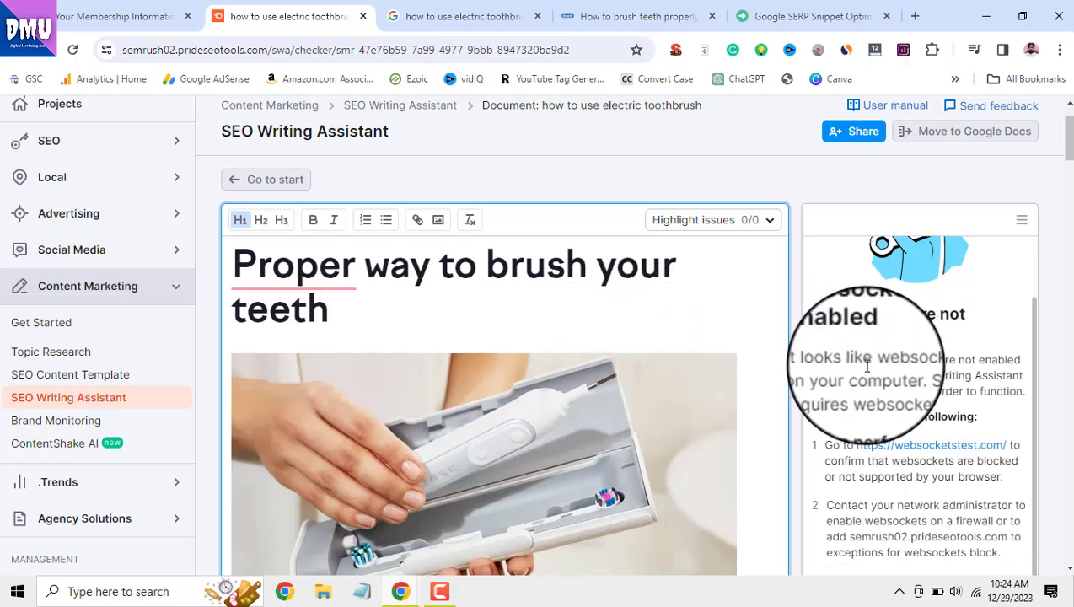
{"action": "scroll", "coordinate": [867, 366], "scroll_direction": "down", "scroll_amount": 10}
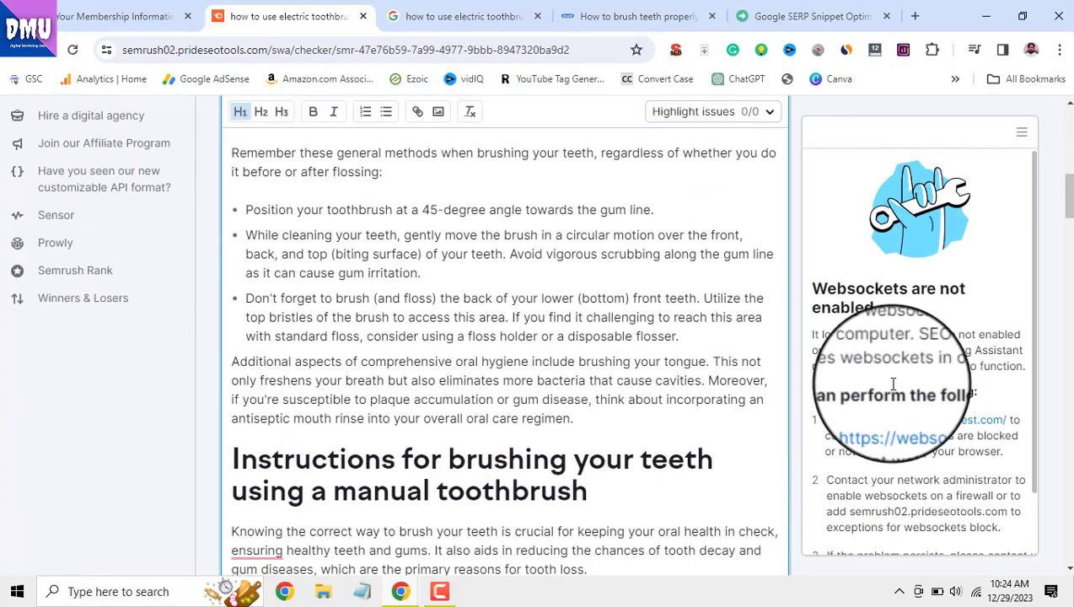
{"action": "scroll", "coordinate": [675, 337], "scroll_direction": "up", "scroll_amount": 4}
{"action": "double_click", "coordinate": [632, 337]}
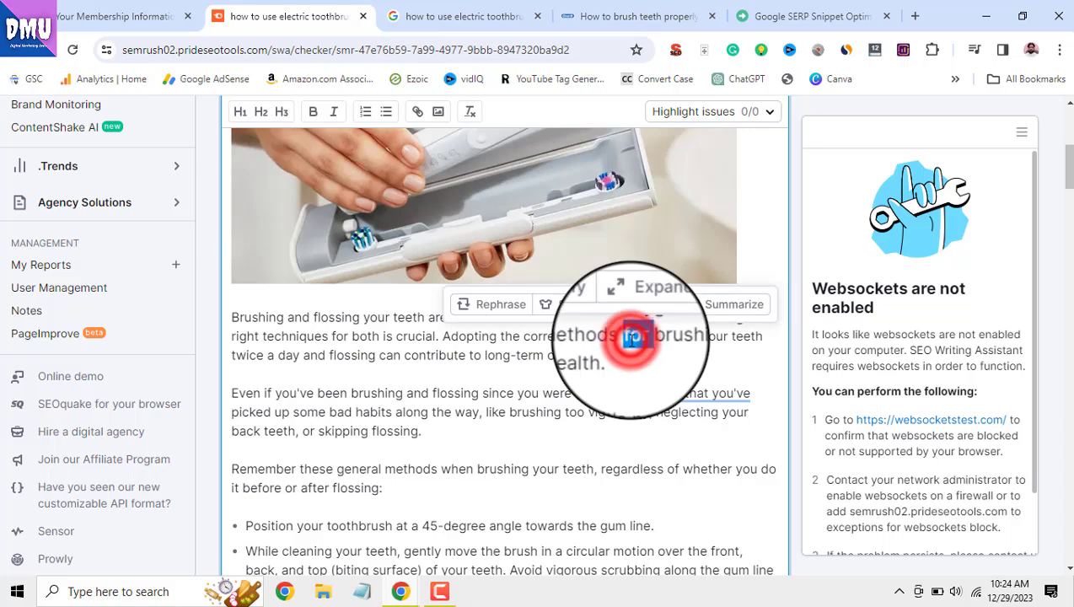
{"action": "key", "text": "ctrl+a"}
{"action": "scroll", "coordinate": [658, 363], "scroll_direction": "up", "scroll_amount": 5}
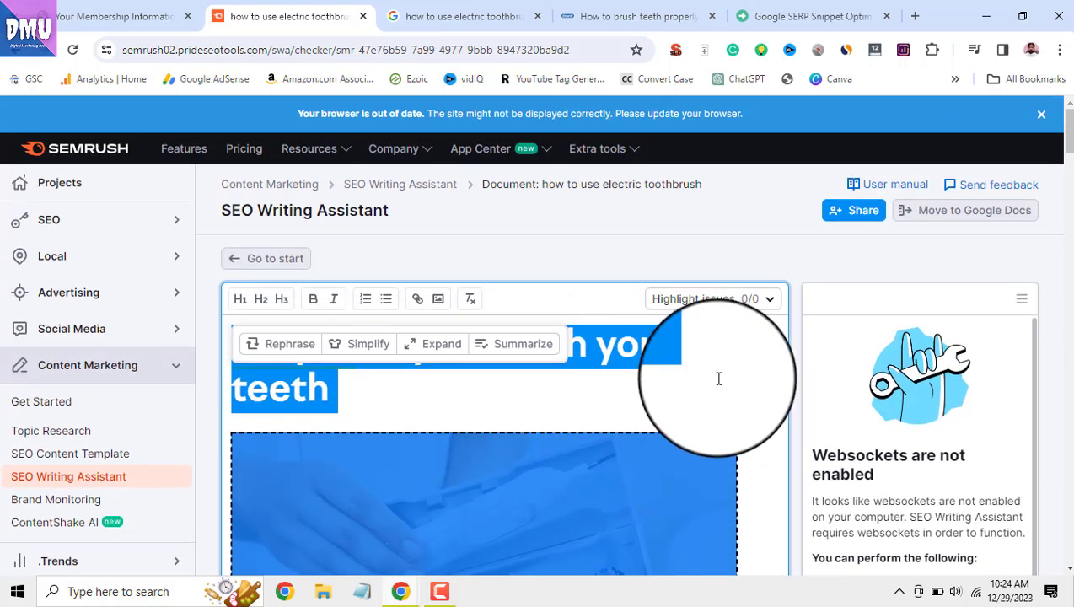
{"action": "left_click", "coordinate": [769, 367]}
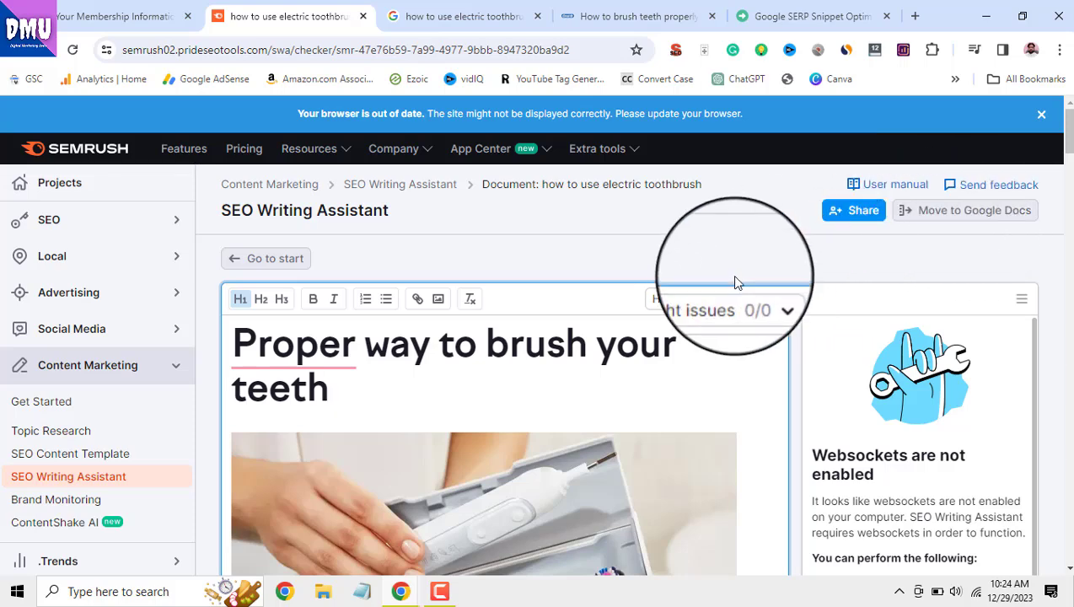
- Select and copy the entire rephrased article, and create a blank Google Docs document in a new browser tab
{"action": "scroll", "coordinate": [728, 285], "scroll_direction": "down", "scroll_amount": 3}
{"action": "scroll", "coordinate": [731, 289], "scroll_direction": "down", "scroll_amount": 8}
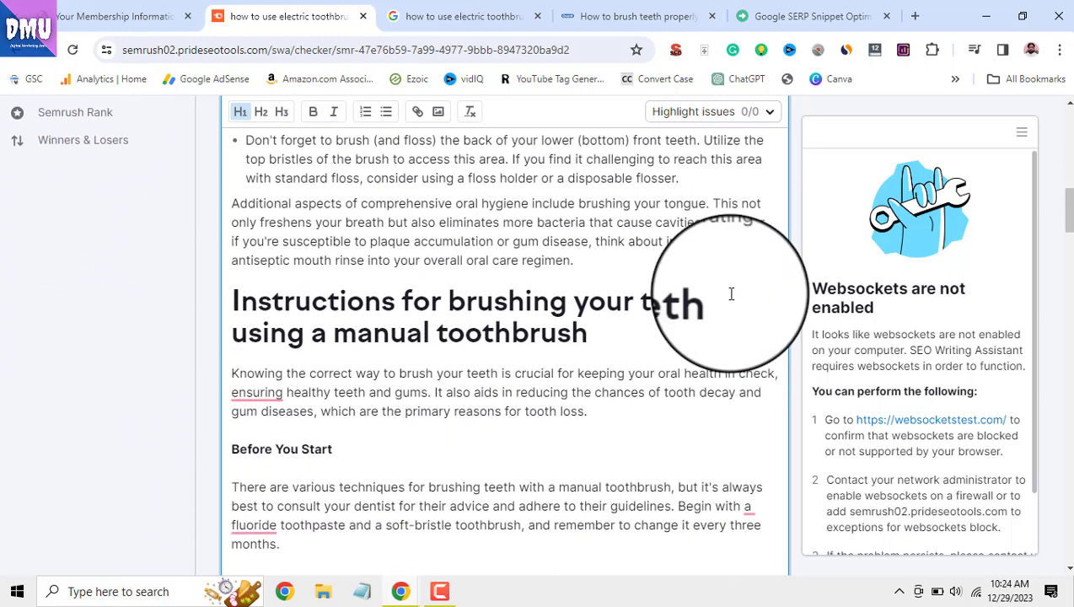
{"action": "key", "text": "ctrl+a"}
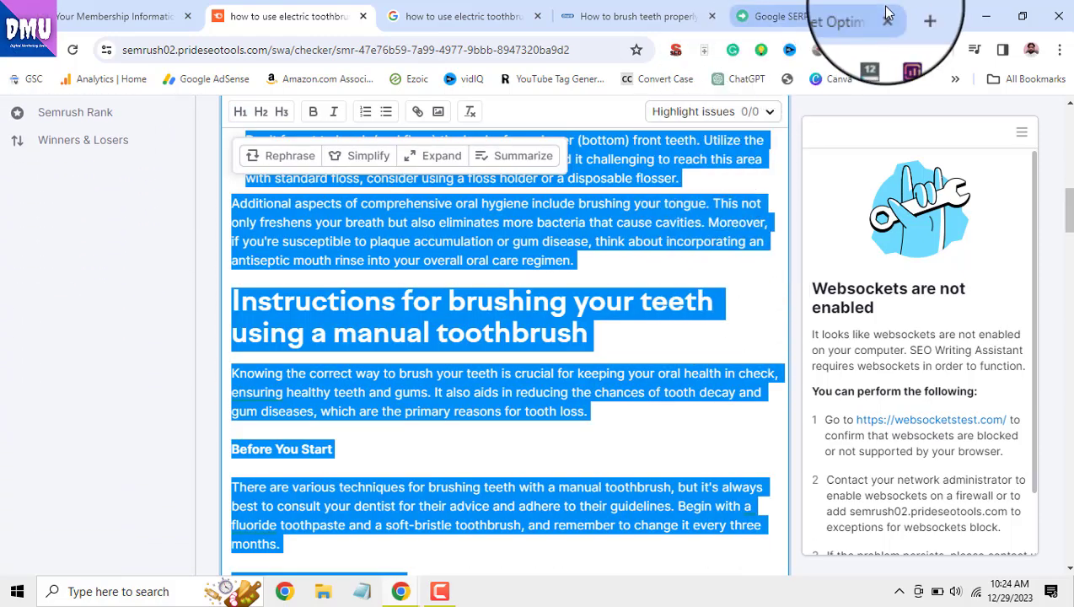
{"action": "left_click", "coordinate": [916, 17]}
{"action": "type", "text": "doc"}
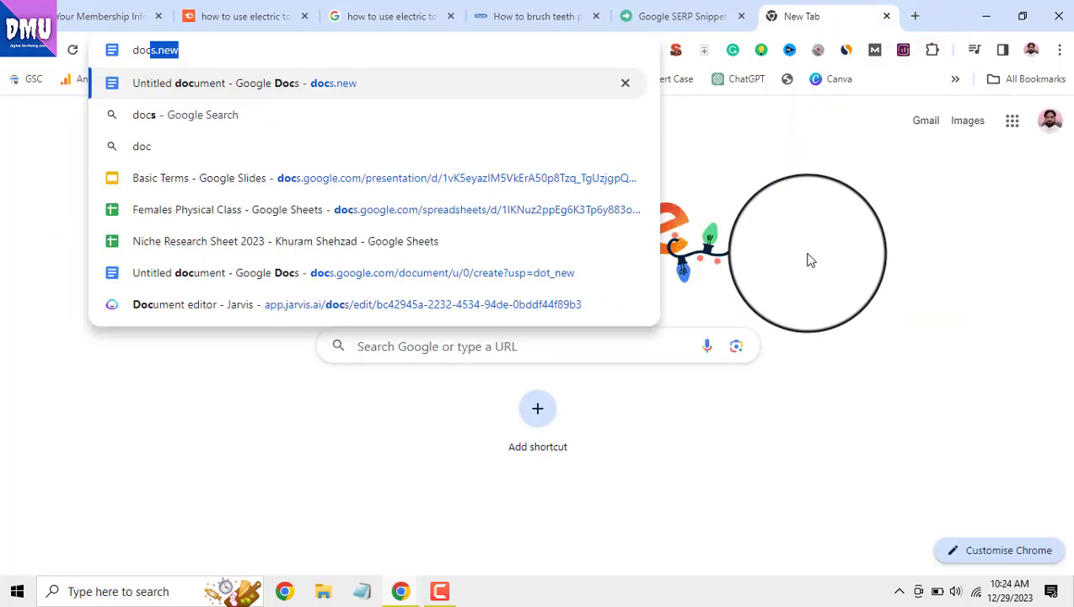
{"action": "key", "text": "Return"}
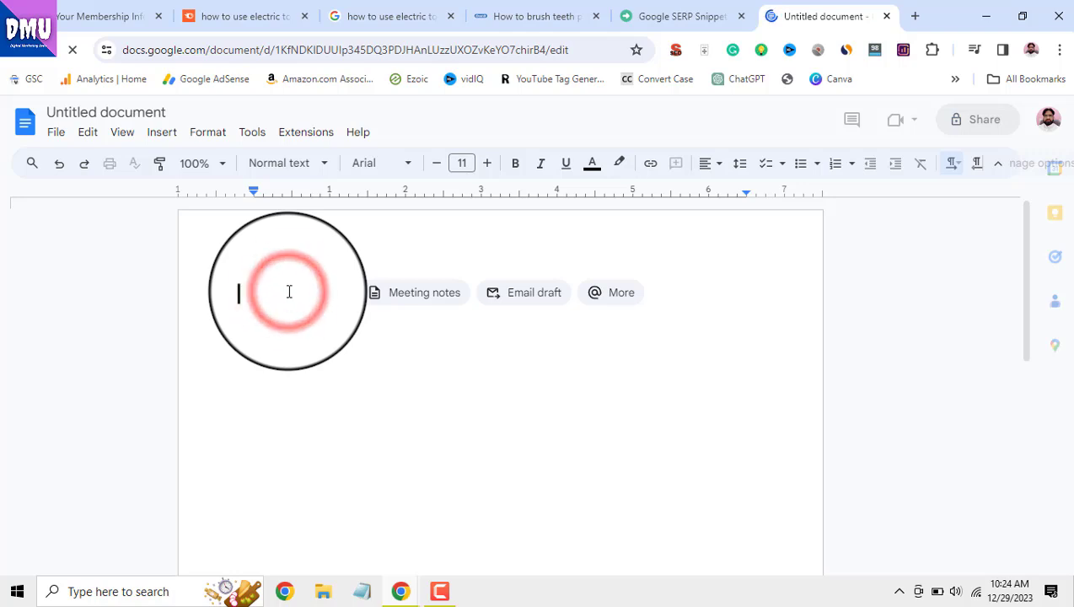
- Paste the copied article into the blank document and return to its title
{"action": "right_click", "coordinate": [287, 292]}
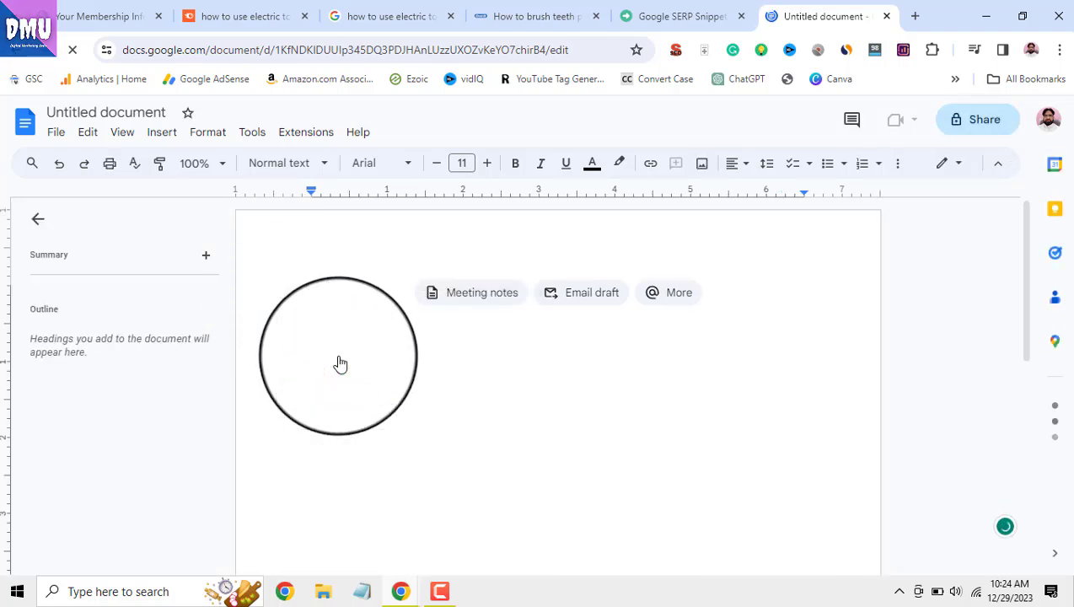
{"action": "key", "text": "ctrl+v"}
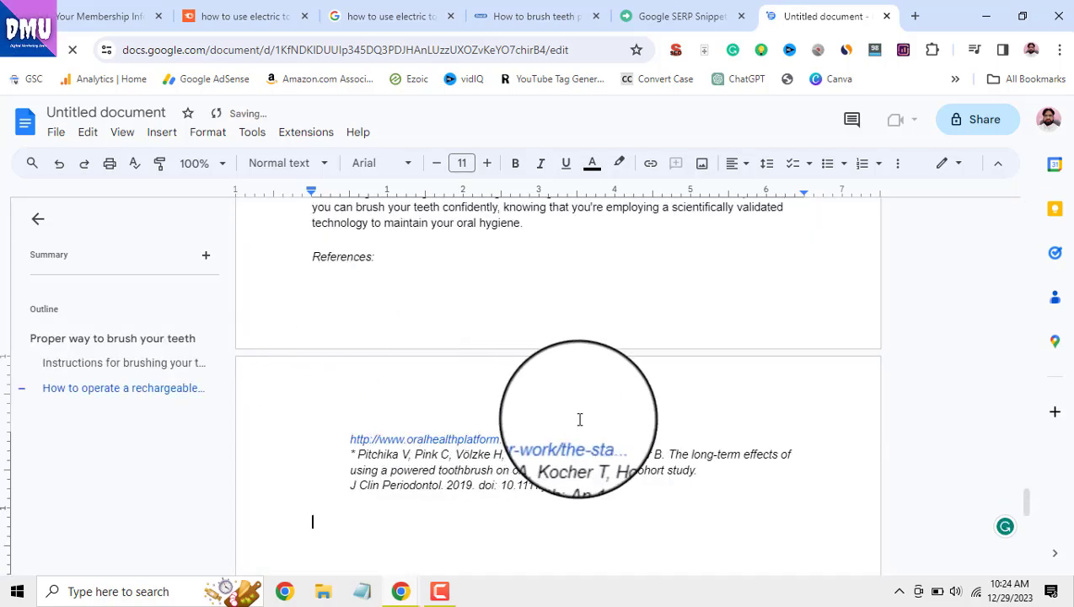
{"action": "scroll", "coordinate": [579, 419], "scroll_direction": "up", "scroll_amount": 15}
{"action": "scroll", "coordinate": [590, 419], "scroll_direction": "up", "scroll_amount": 15}
{"action": "scroll", "coordinate": [589, 419], "scroll_direction": "up", "scroll_amount": 15}
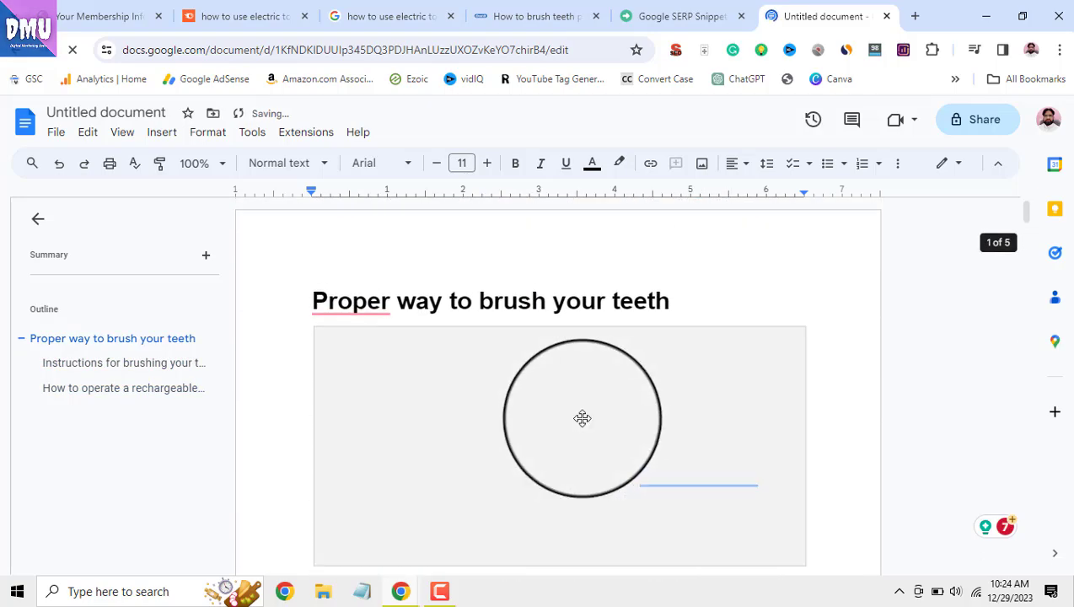
- Check the word count of the pasted article and close the count dialog
{"action": "scroll", "coordinate": [621, 388], "scroll_direction": "down", "scroll_amount": 10}
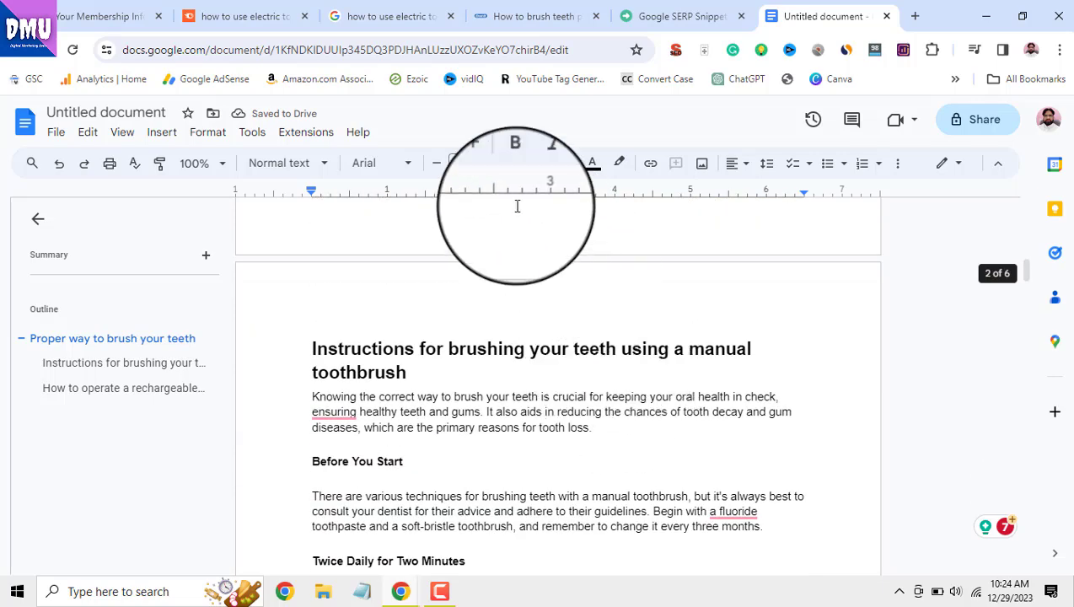
{"action": "left_click", "coordinate": [250, 134]}
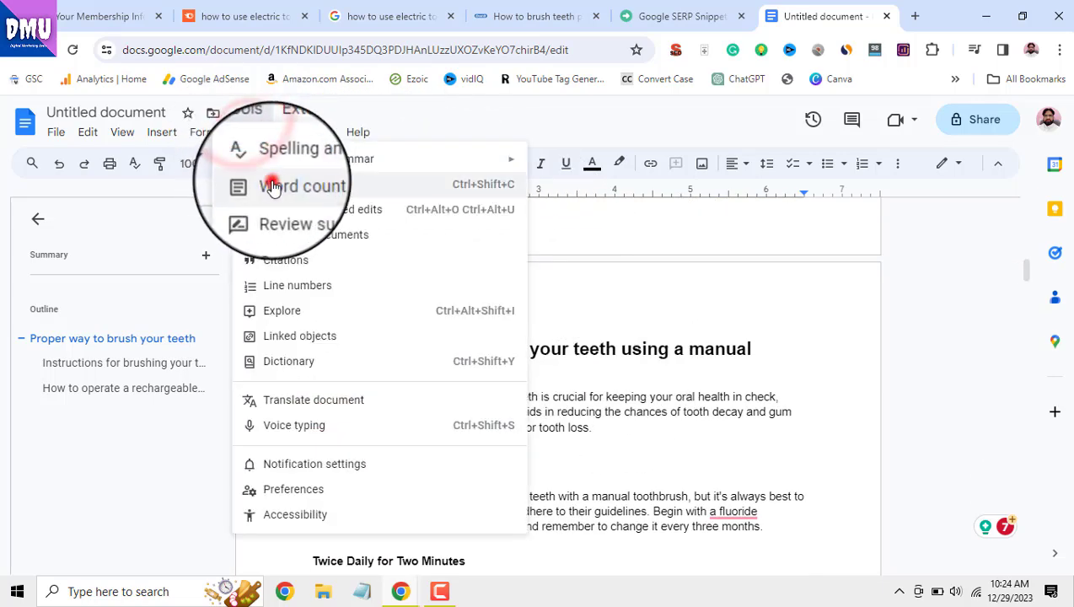
{"action": "left_click", "coordinate": [273, 187]}
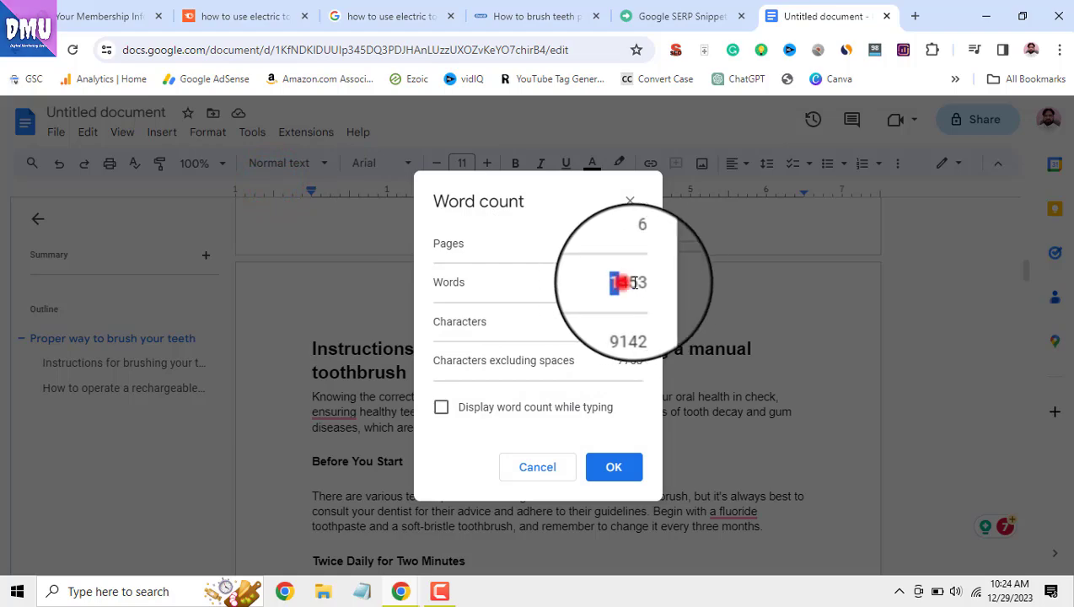
{"action": "left_click", "coordinate": [630, 201]}
- Look over the pasted article down to the rechargeable toothbrush section and back to the first page, including a flagged word
{"action": "scroll", "coordinate": [604, 386], "scroll_direction": "down", "scroll_amount": 10}
{"action": "scroll", "coordinate": [609, 404], "scroll_direction": "down", "scroll_amount": 12}
{"action": "scroll", "coordinate": [609, 404], "scroll_direction": "down", "scroll_amount": 5}
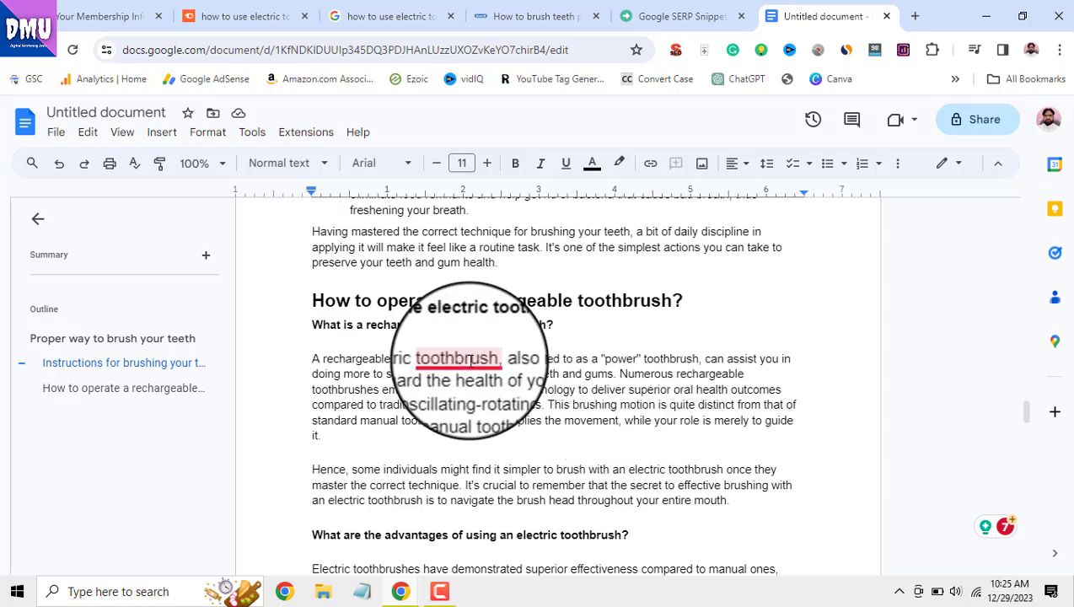
{"action": "mouse_move", "coordinate": [469, 360]}
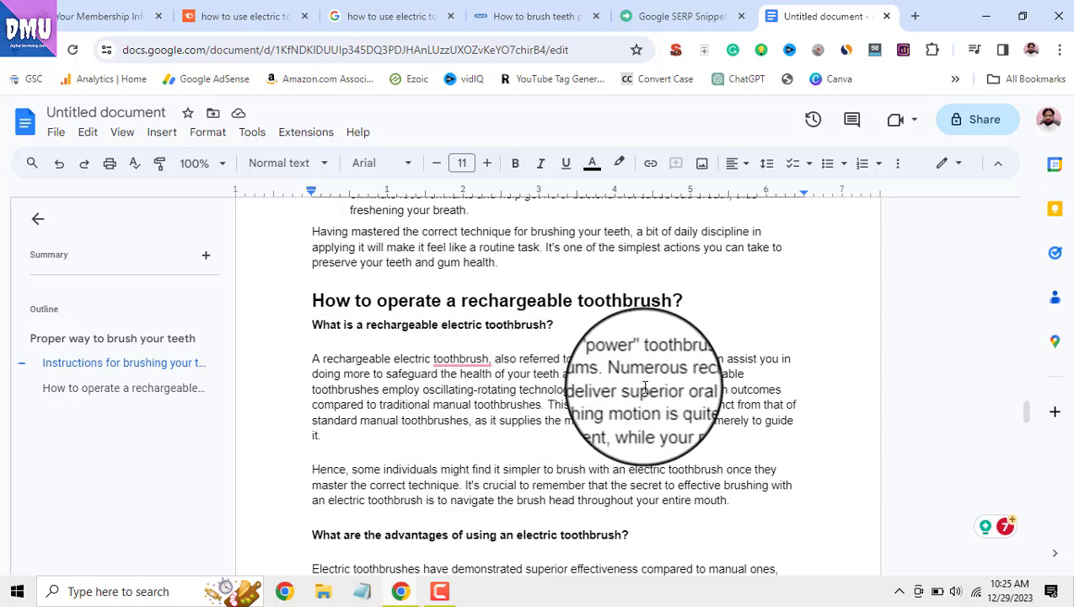
{"action": "scroll", "coordinate": [633, 401], "scroll_direction": "up", "scroll_amount": 3}
{"action": "scroll", "coordinate": [629, 403], "scroll_direction": "up", "scroll_amount": 10}
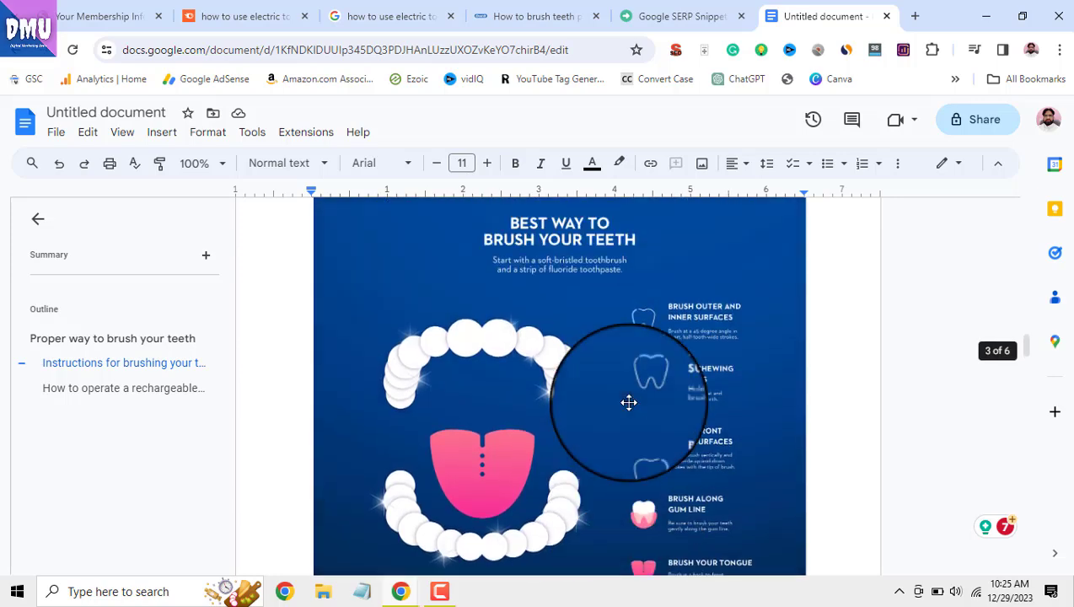
{"action": "scroll", "coordinate": [629, 402], "scroll_direction": "up", "scroll_amount": 3}
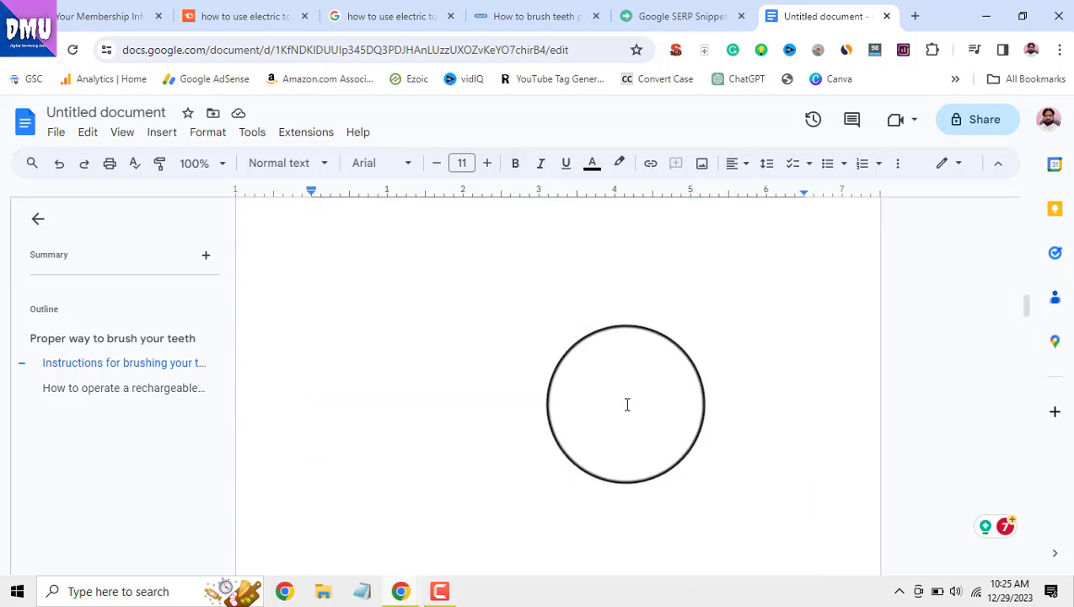
{"action": "scroll", "coordinate": [627, 404], "scroll_direction": "up", "scroll_amount": 10}
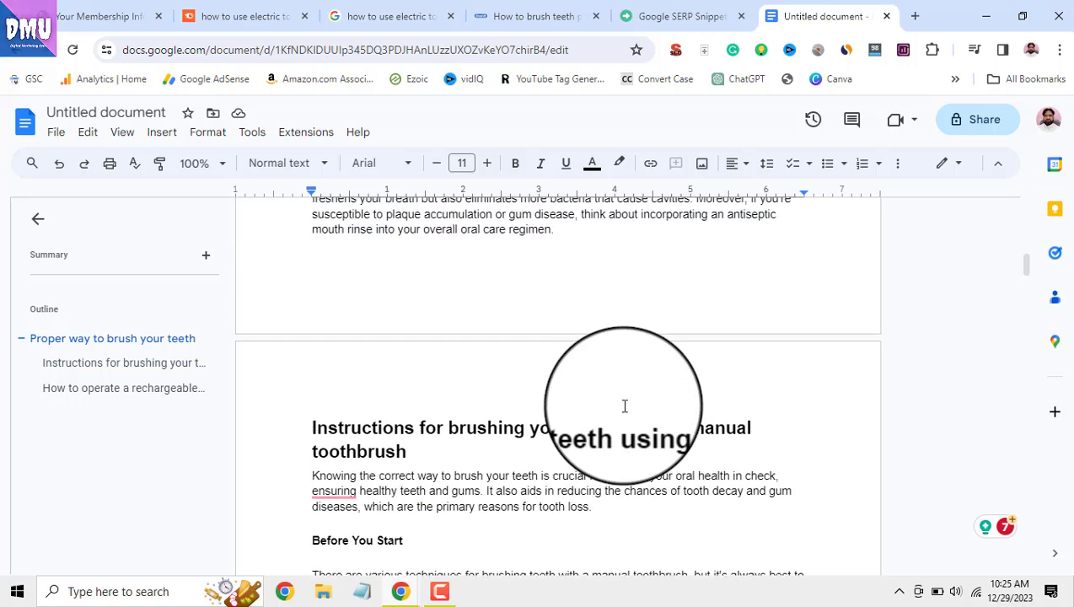
{"action": "scroll", "coordinate": [625, 406], "scroll_direction": "up", "scroll_amount": 4}
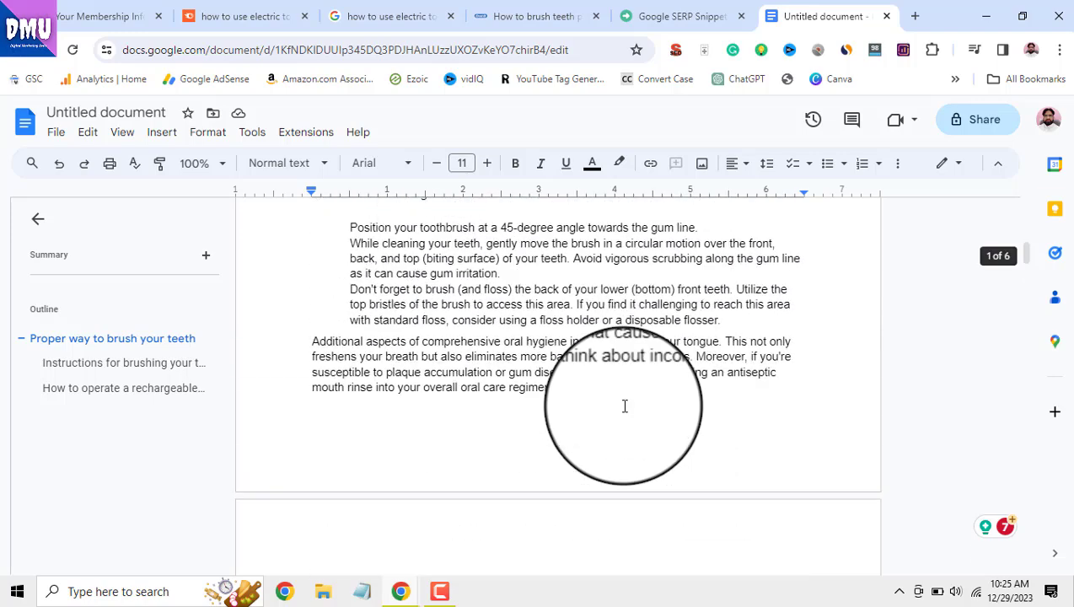
- Go back to the SEO Writing Assistant in Semrush and review the opening sections of the rephrased article
{"action": "scroll", "coordinate": [625, 407], "scroll_direction": "up", "scroll_amount": 5}
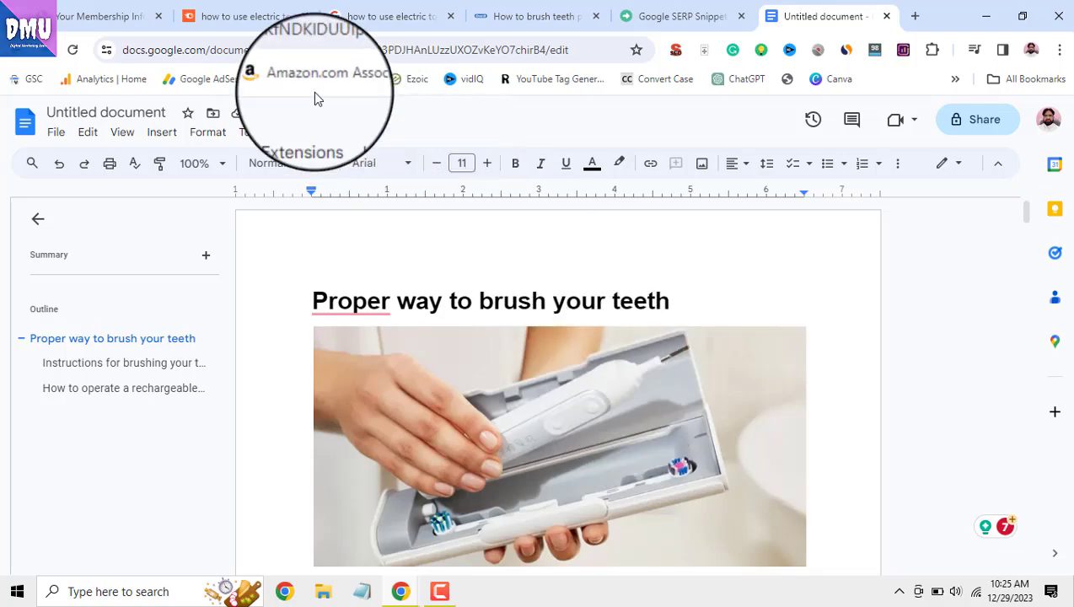
{"action": "left_click", "coordinate": [246, 17]}
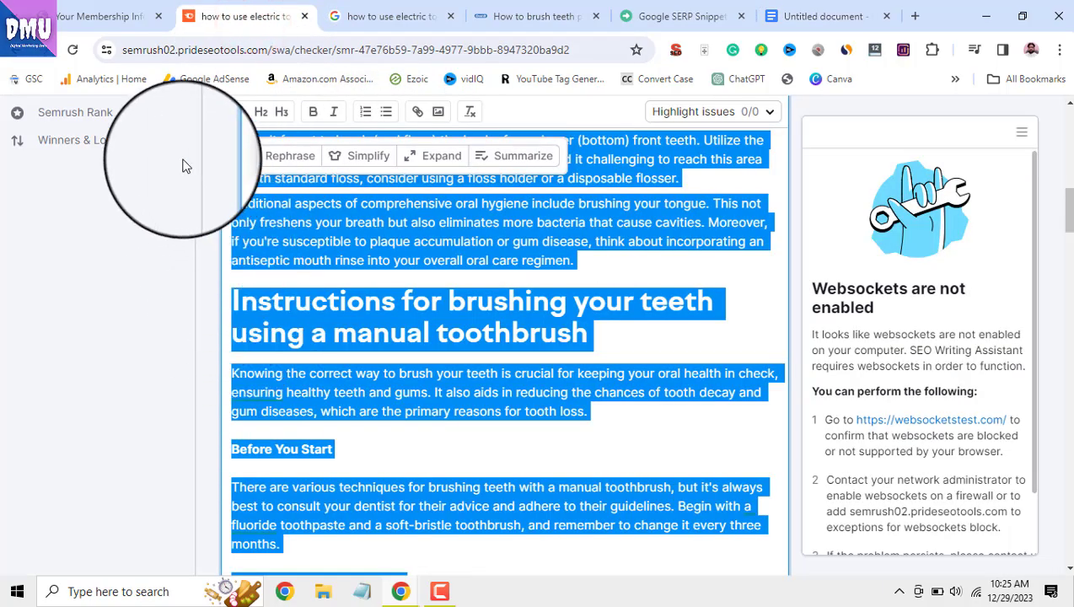
{"action": "scroll", "coordinate": [384, 345], "scroll_direction": "up", "scroll_amount": 5}
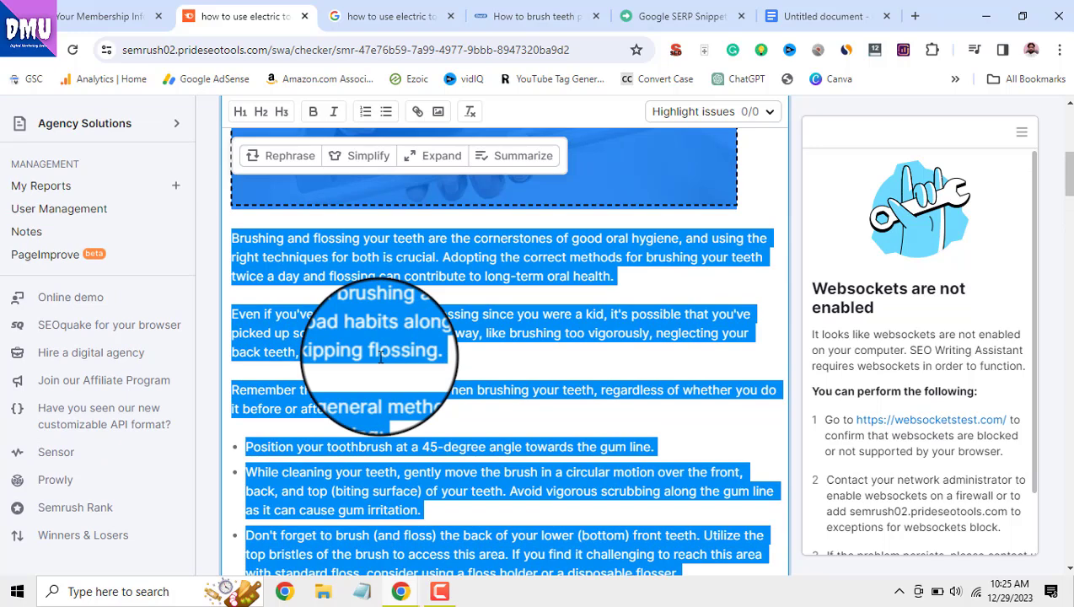
{"action": "scroll", "coordinate": [381, 357], "scroll_direction": "up", "scroll_amount": 1}
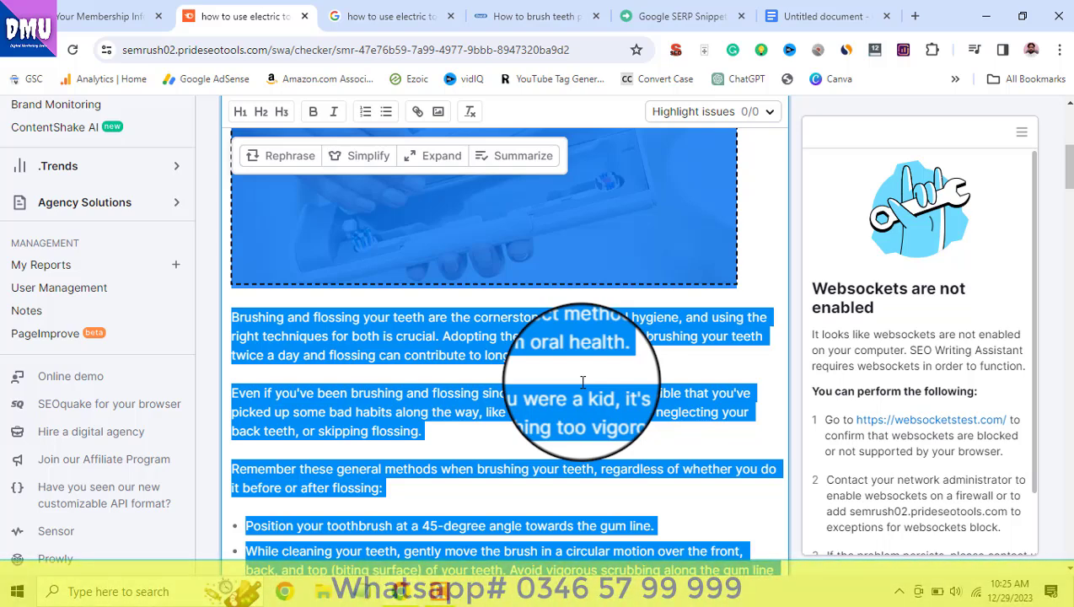
{"action": "scroll", "coordinate": [582, 383], "scroll_direction": "up", "scroll_amount": 3}
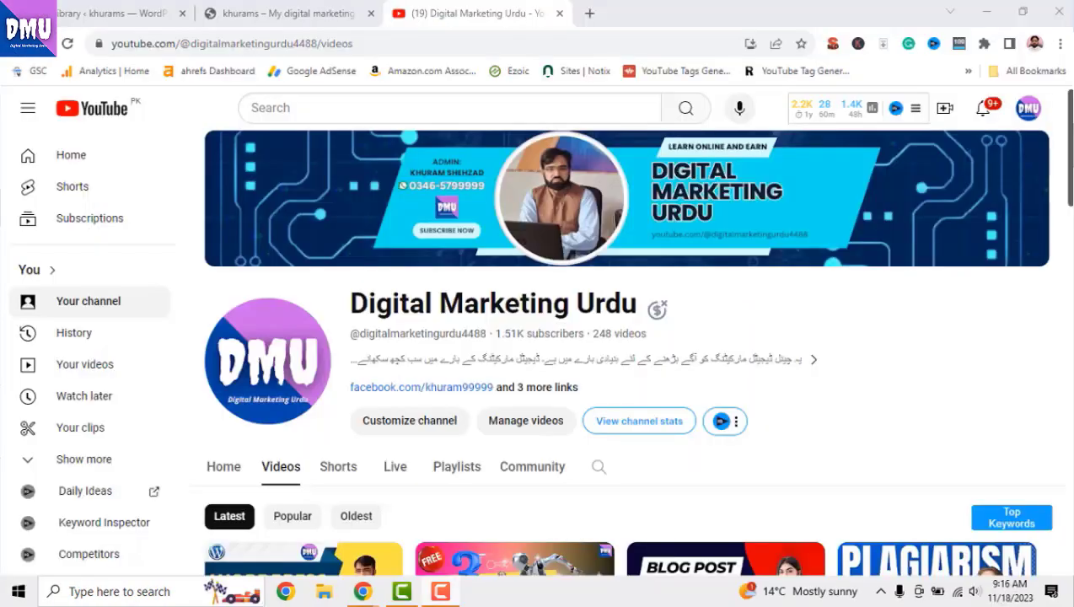
{"action": "scroll", "coordinate": [621, 362], "scroll_direction": "down", "scroll_amount": 10}
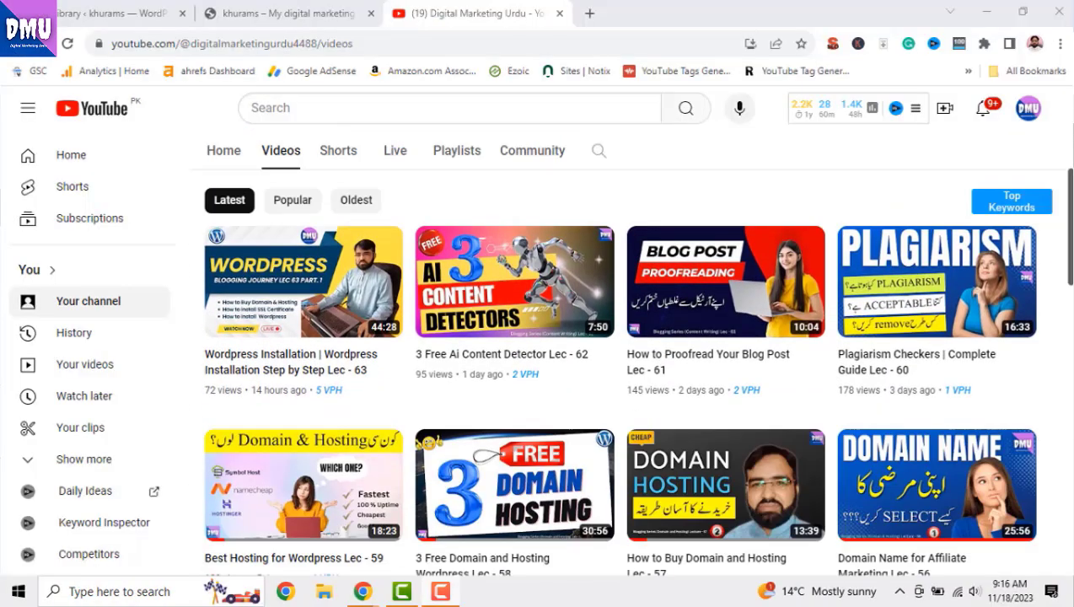
{"action": "scroll", "coordinate": [621, 362], "scroll_direction": "down", "scroll_amount": 10}
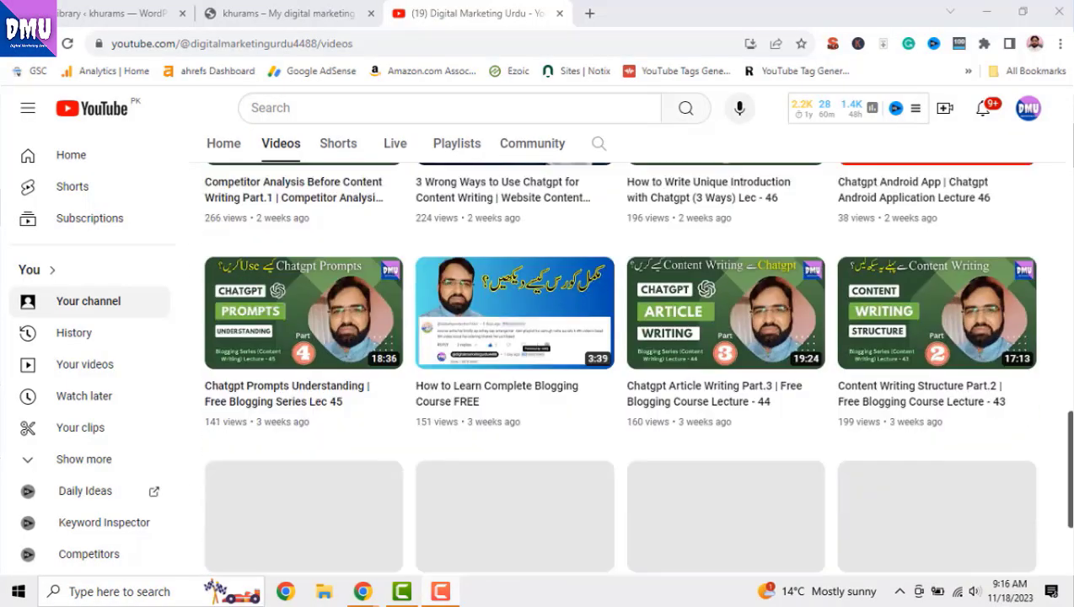
{"action": "scroll", "coordinate": [621, 362], "scroll_direction": "down", "scroll_amount": 3}
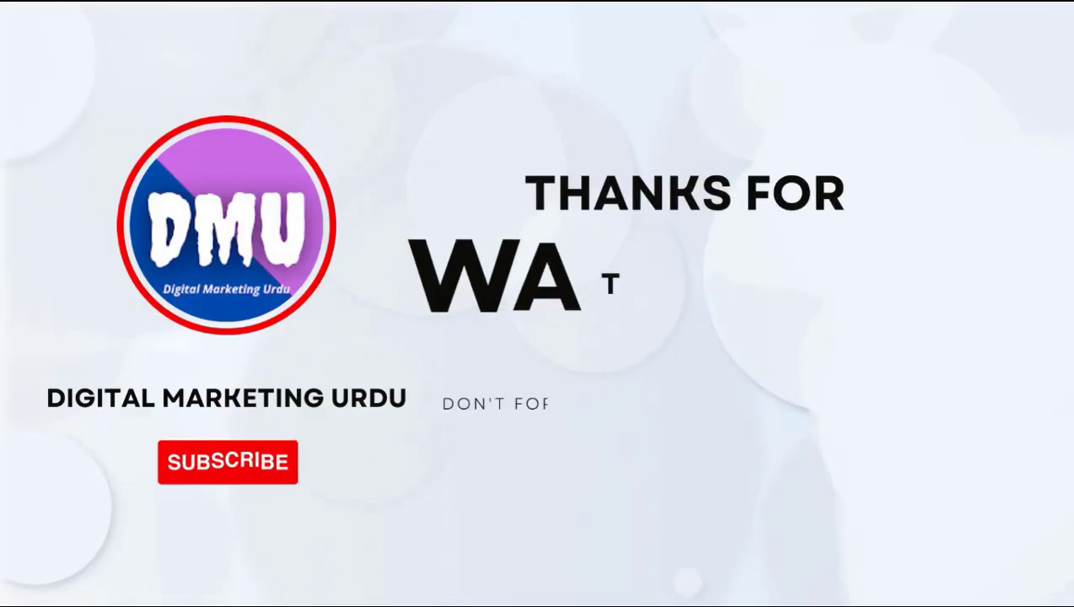